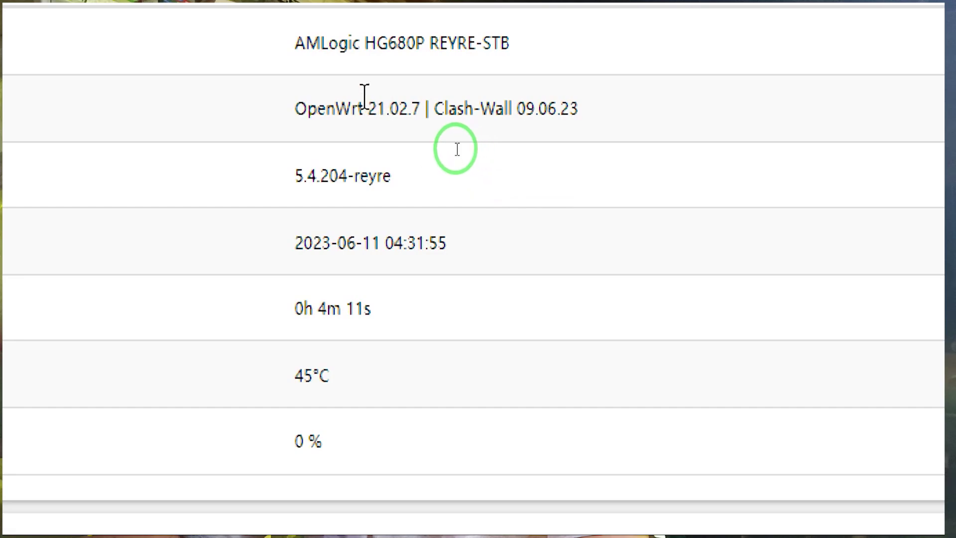
Examine the firmware version and kernel version in the system overview
drag(369, 107, 577, 109)
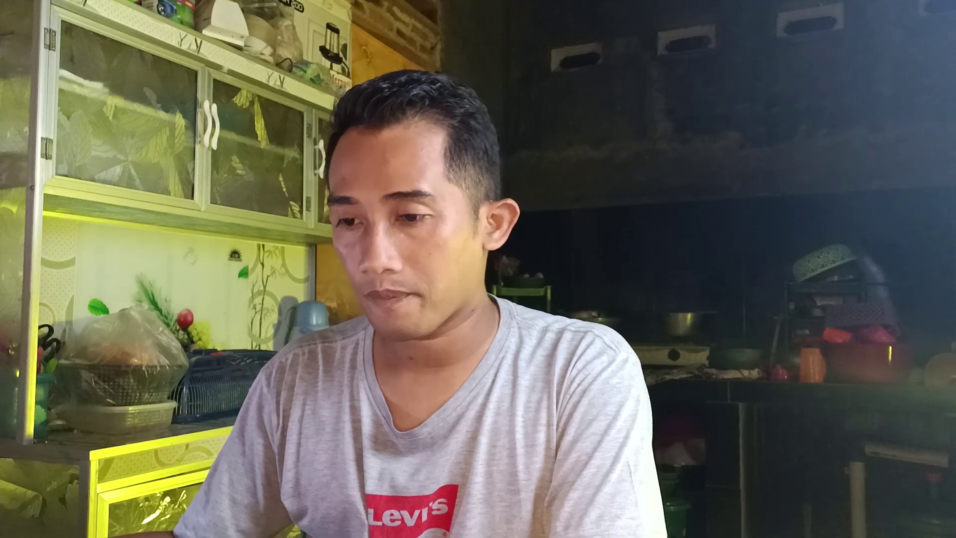
click(273, 200)
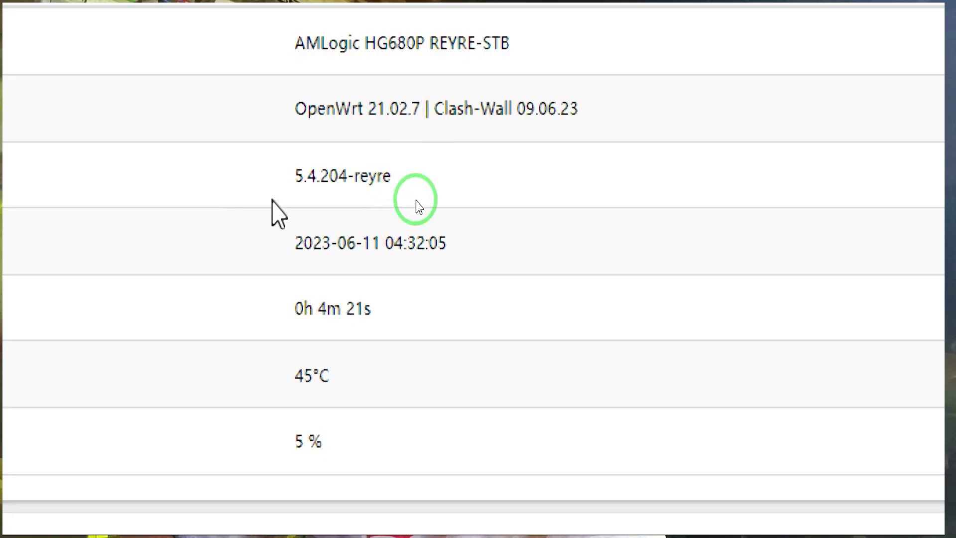
drag(295, 176, 350, 192)
click(349, 192)
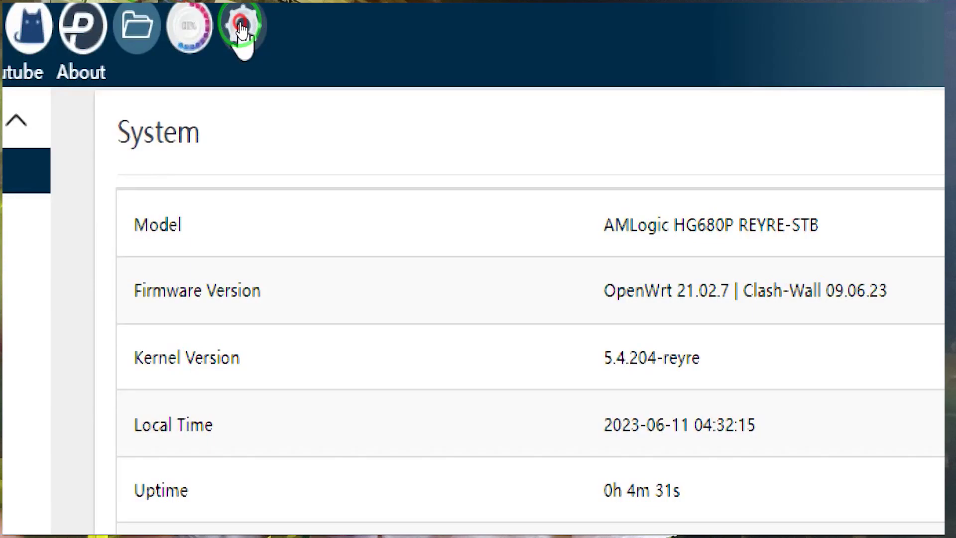
Open the network interfaces overview and examine the TETHERING and WAN interfaces' device names and traffic details
click(242, 29)
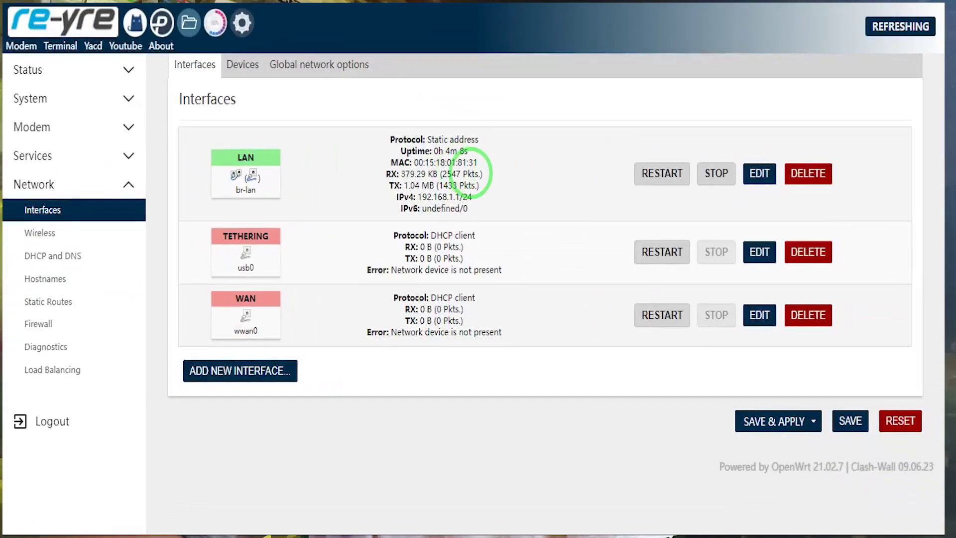
mouse_move(248, 252)
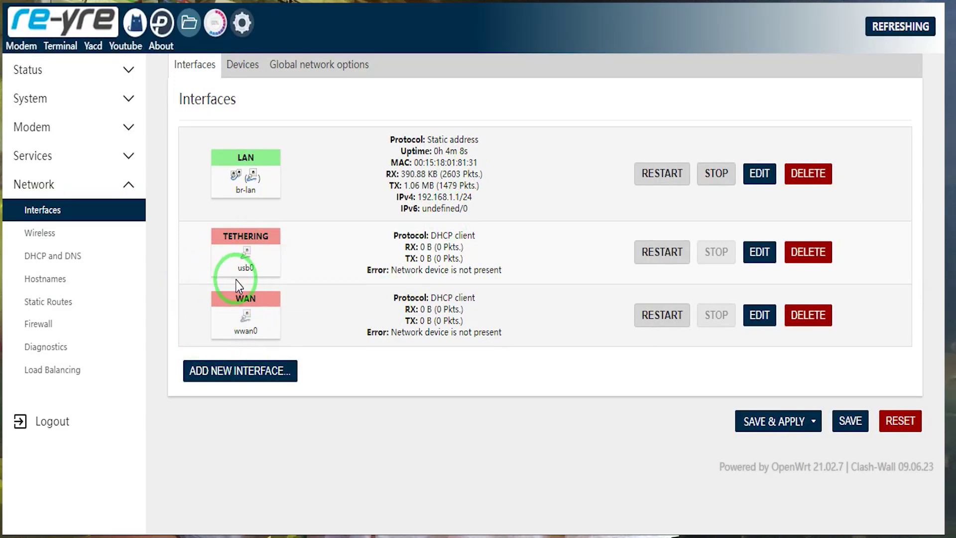
mouse_move(253, 306)
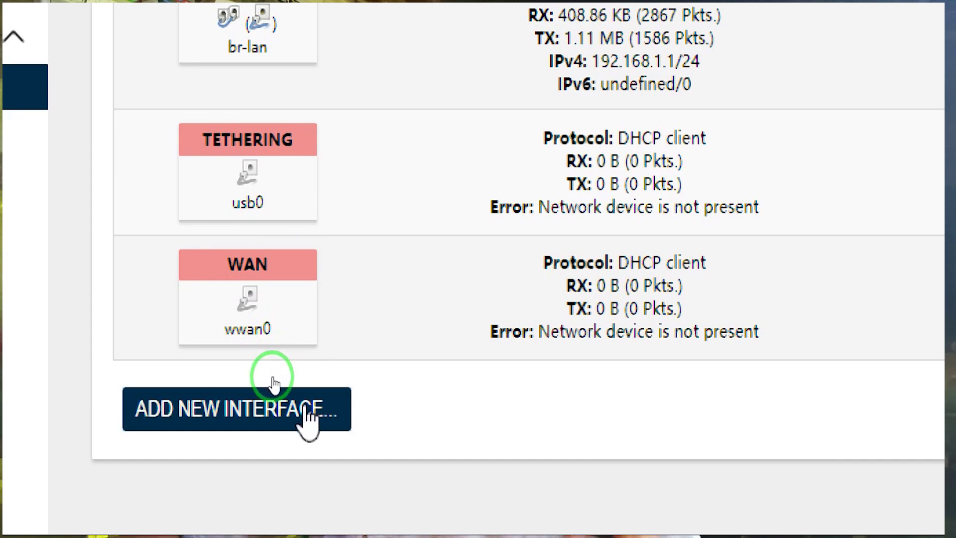
double_click(230, 334)
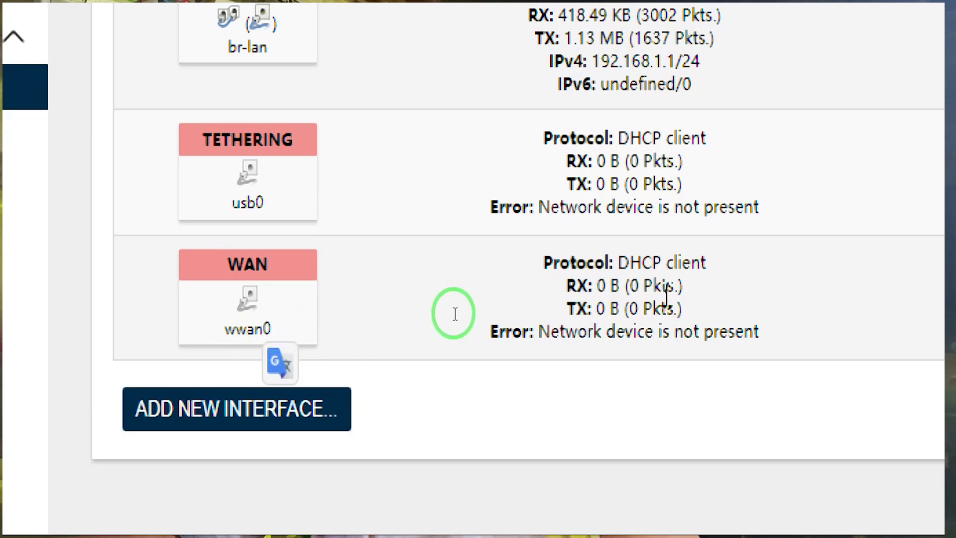
drag(611, 282, 717, 297)
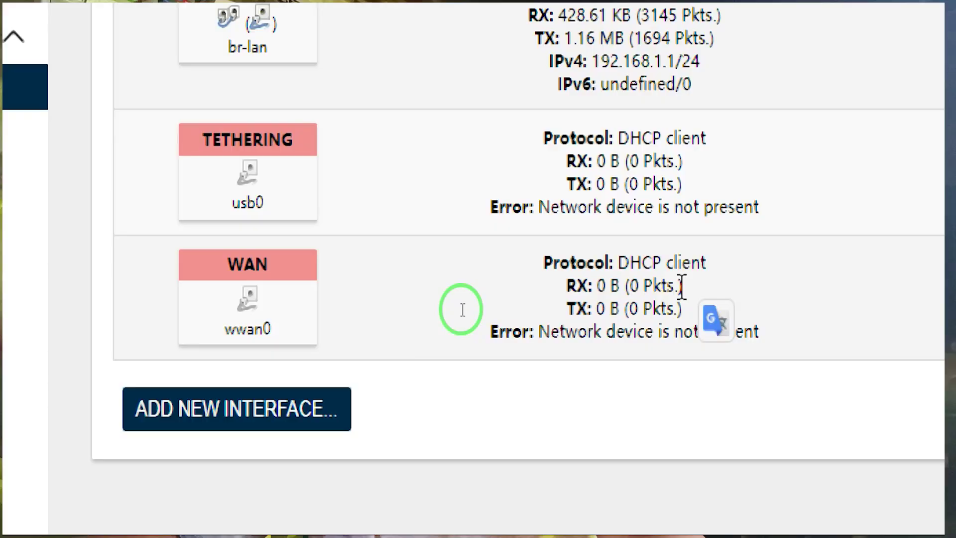
drag(597, 340, 612, 341)
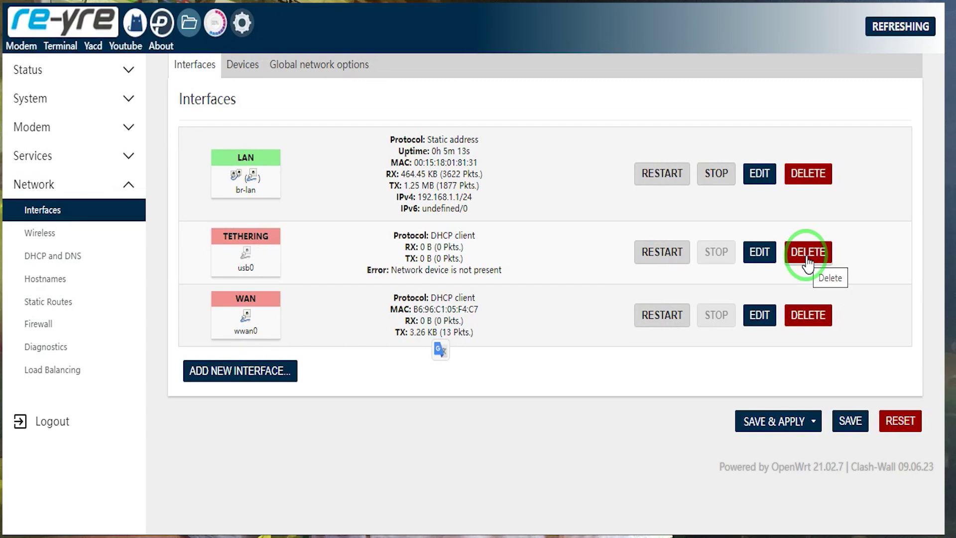
Delete the TETHERING and WAN interfaces and apply the changes
click(807, 257)
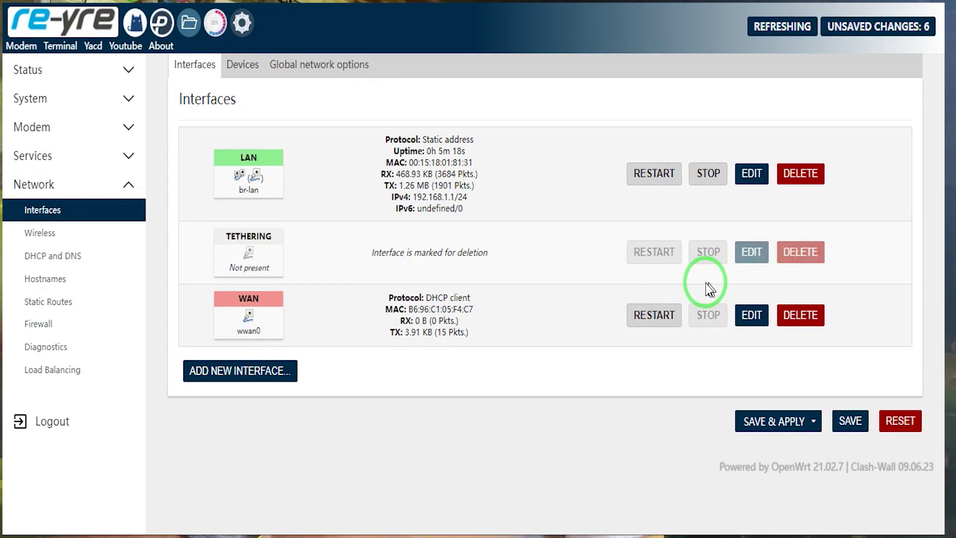
click(802, 314)
click(769, 421)
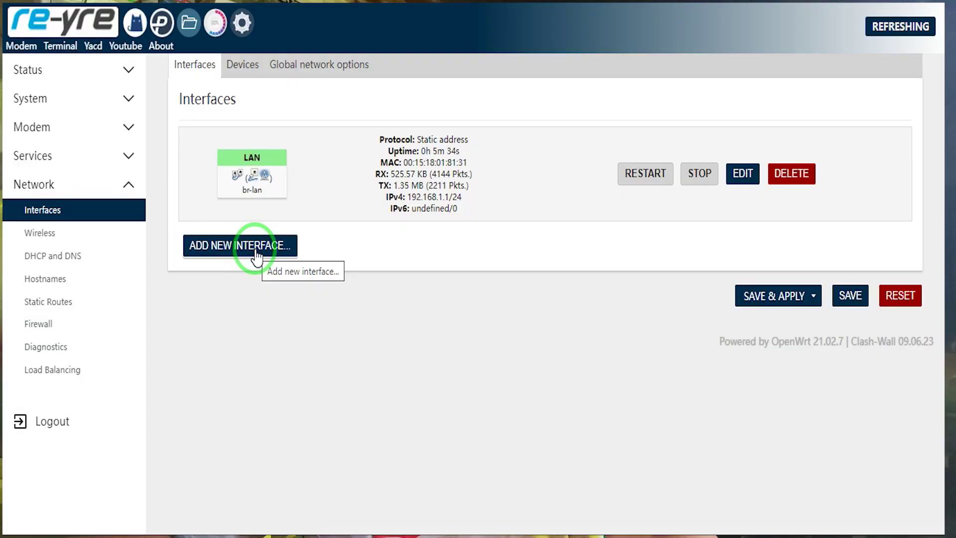
Try to set up a new interface named wwan0 with the DHCP client protocol on the Ethernet adapter wwan0
click(257, 251)
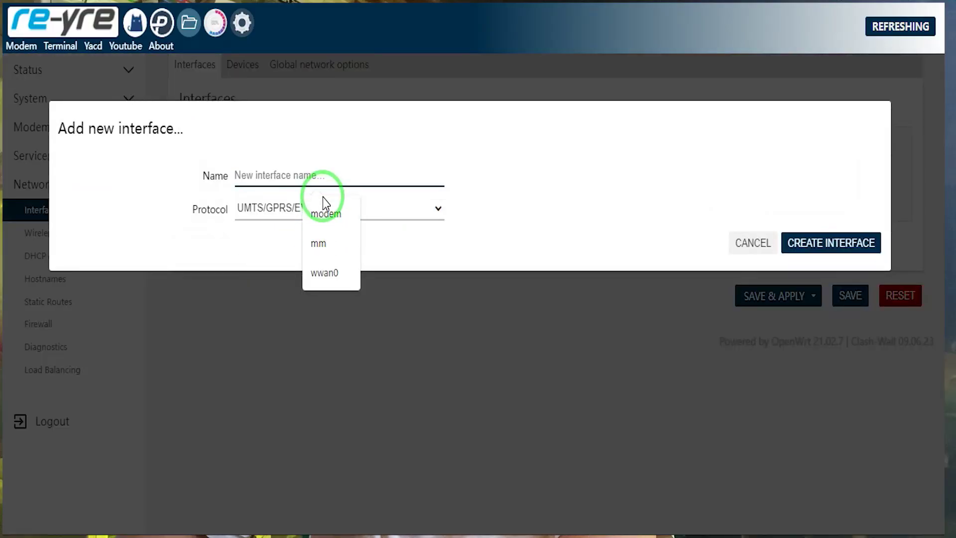
text(wwan0)
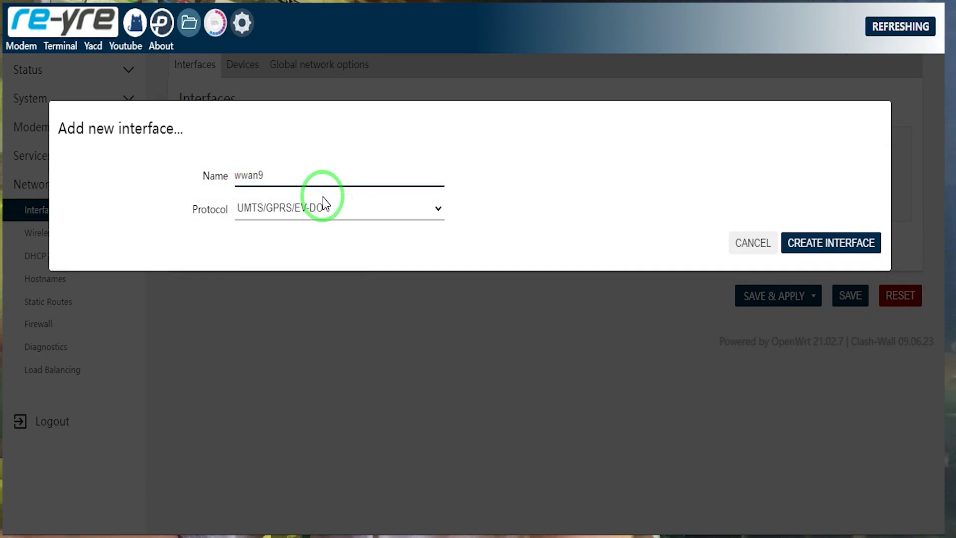
click(323, 204)
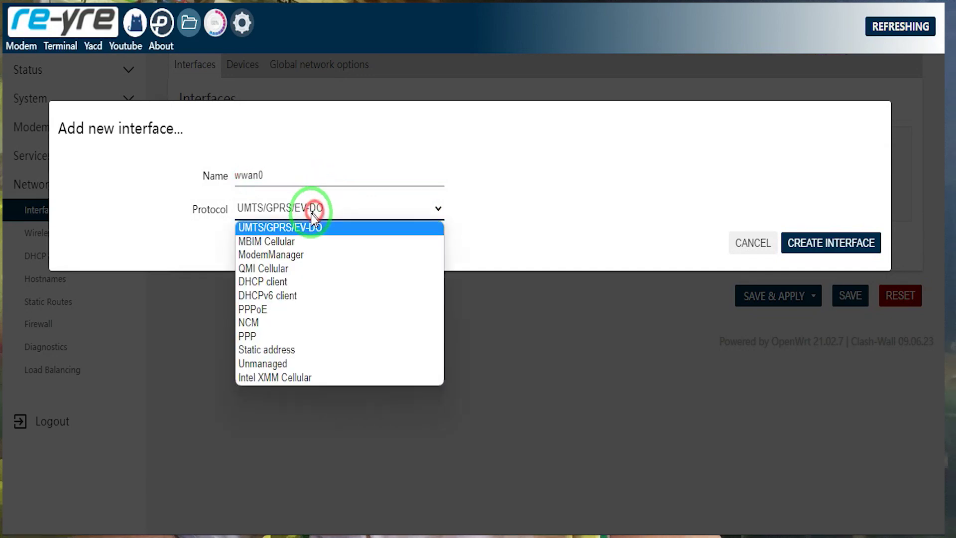
click(285, 282)
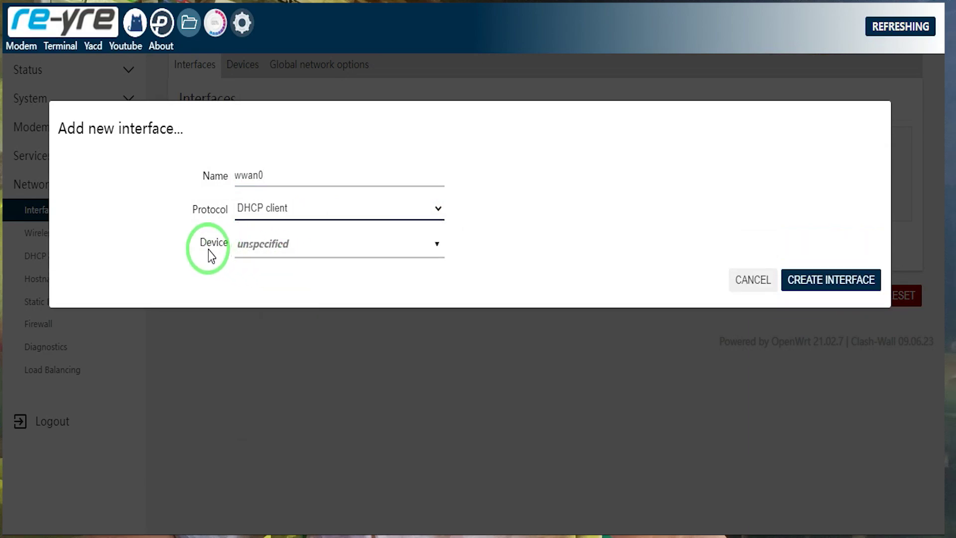
drag(213, 242, 271, 245)
click(273, 244)
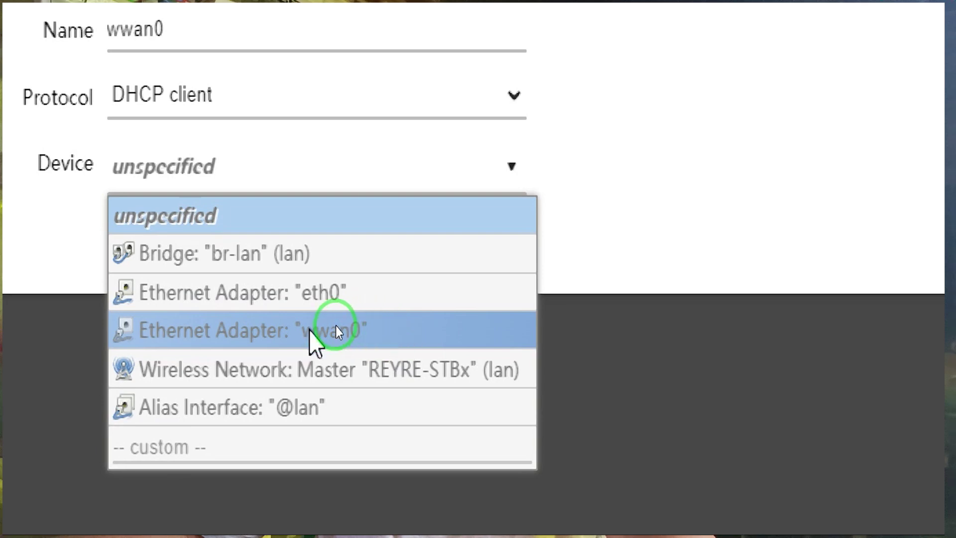
click(382, 331)
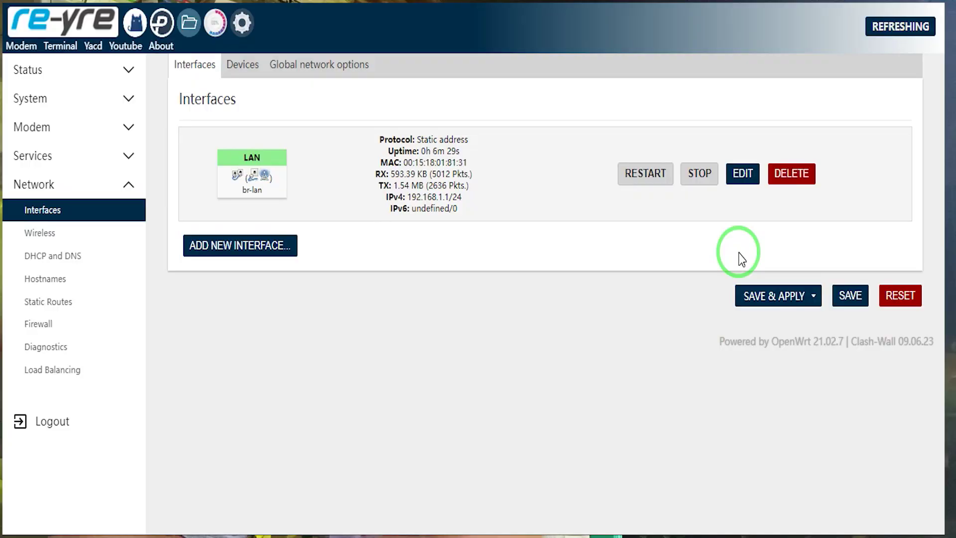
click(245, 245)
click(325, 214)
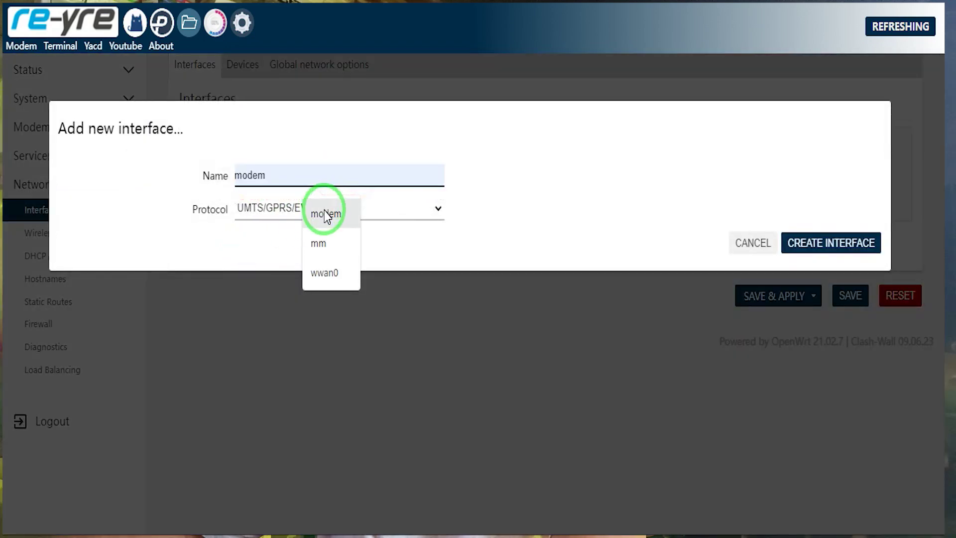
click(325, 210)
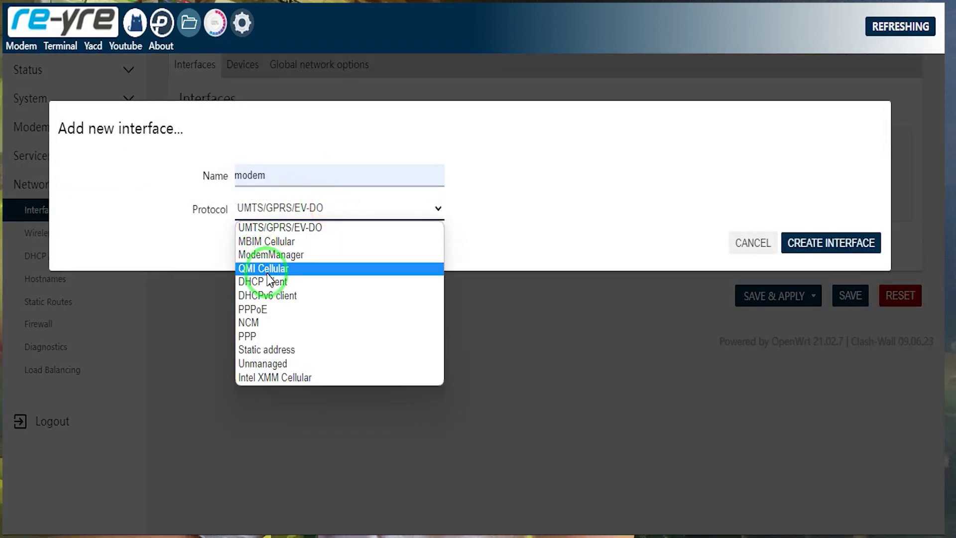
click(272, 285)
click(275, 247)
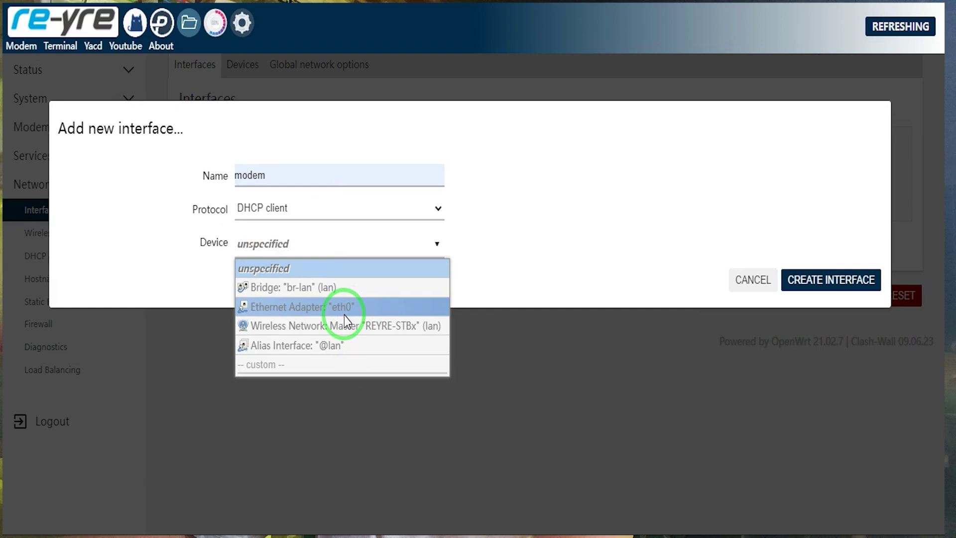
click(470, 267)
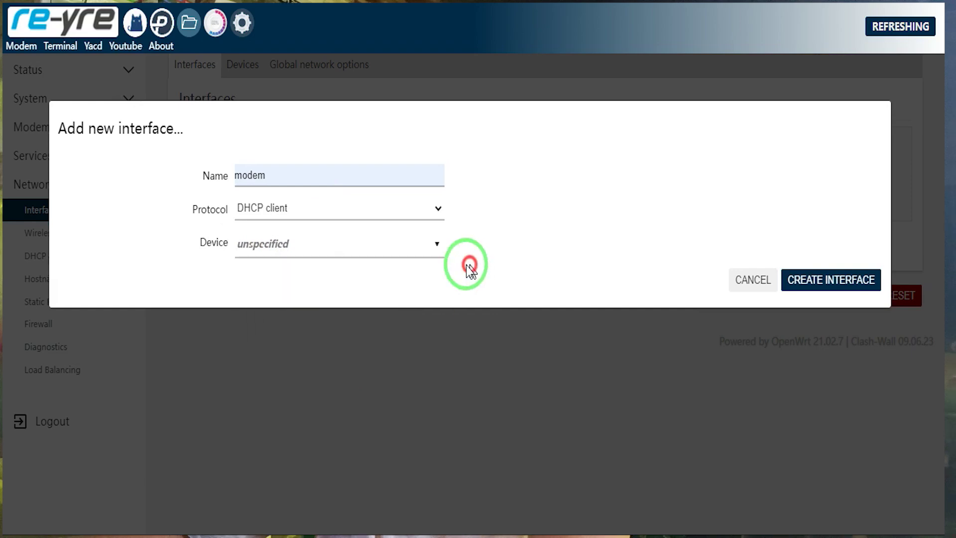
click(324, 256)
click(598, 213)
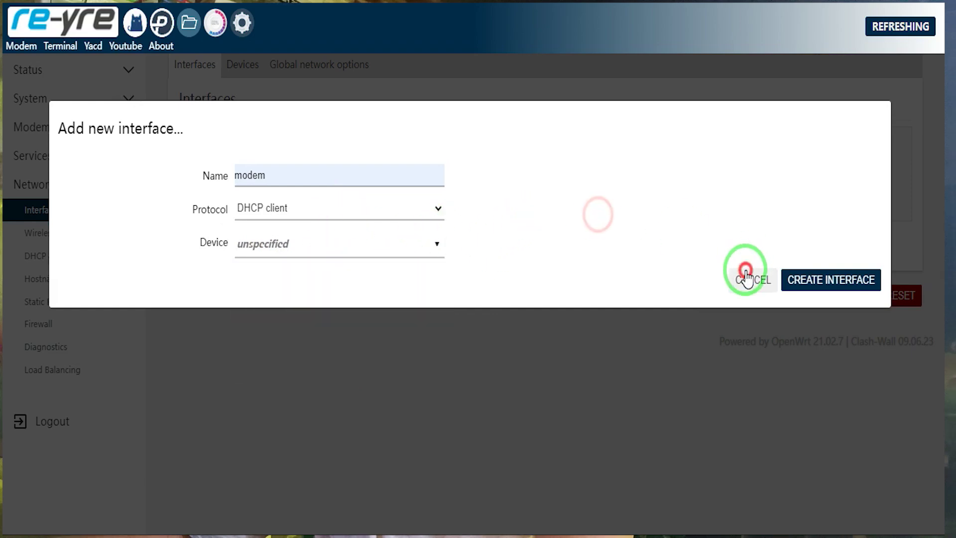
click(746, 273)
Create a new interface named modem with the DHCP client protocol on the Ethernet adapter eth1
click(271, 245)
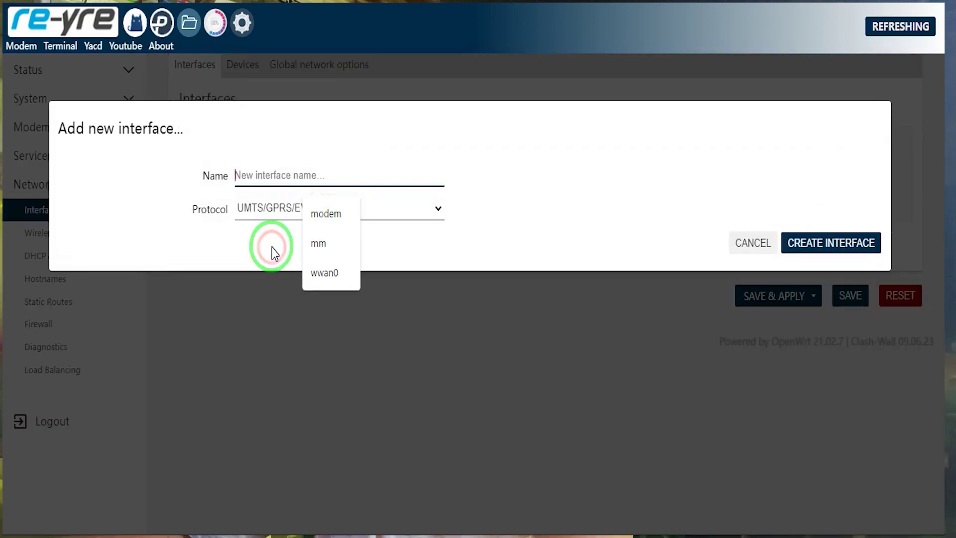
click(335, 222)
click(324, 218)
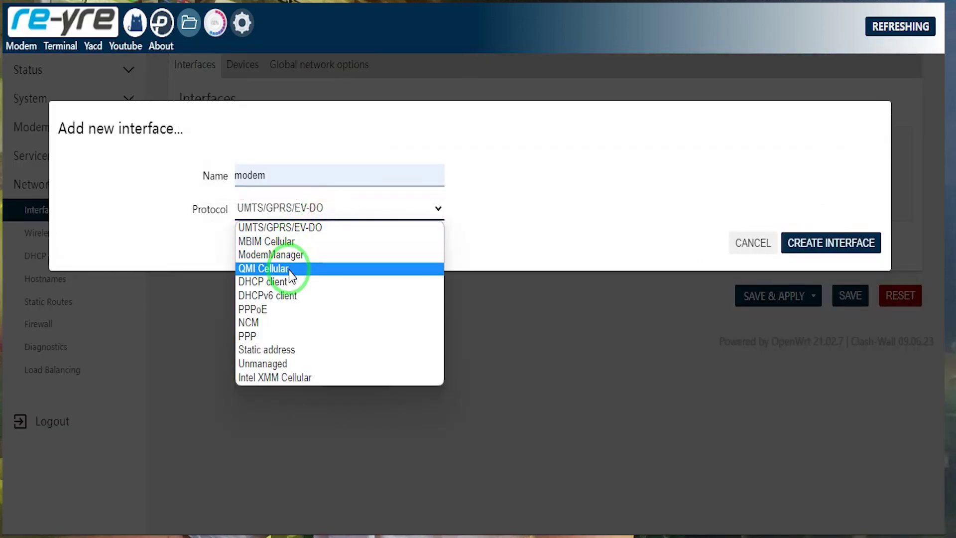
click(289, 281)
click(312, 243)
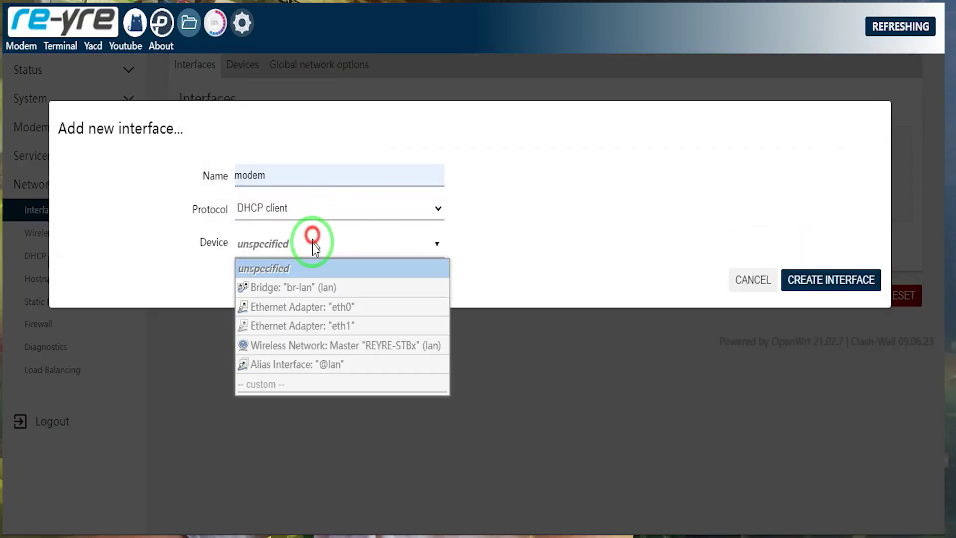
click(353, 329)
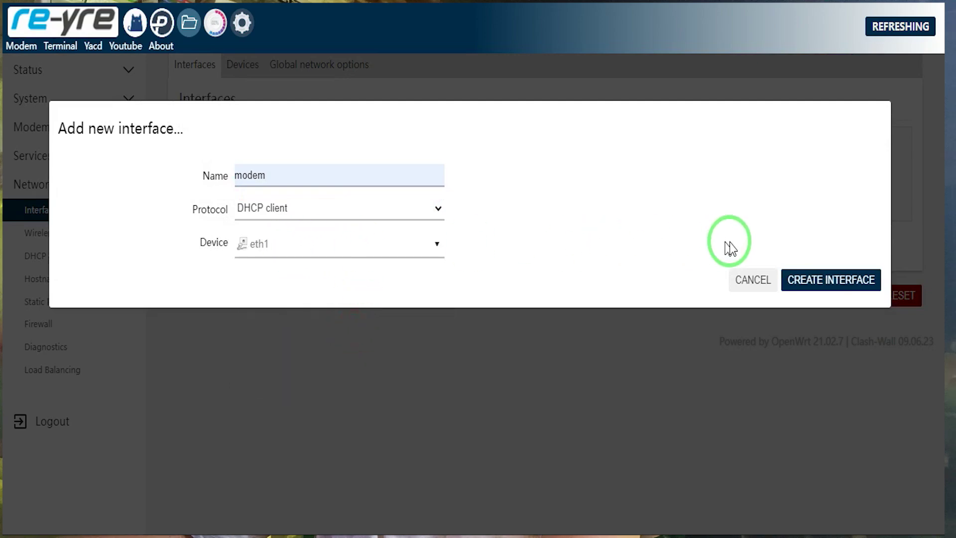
click(833, 276)
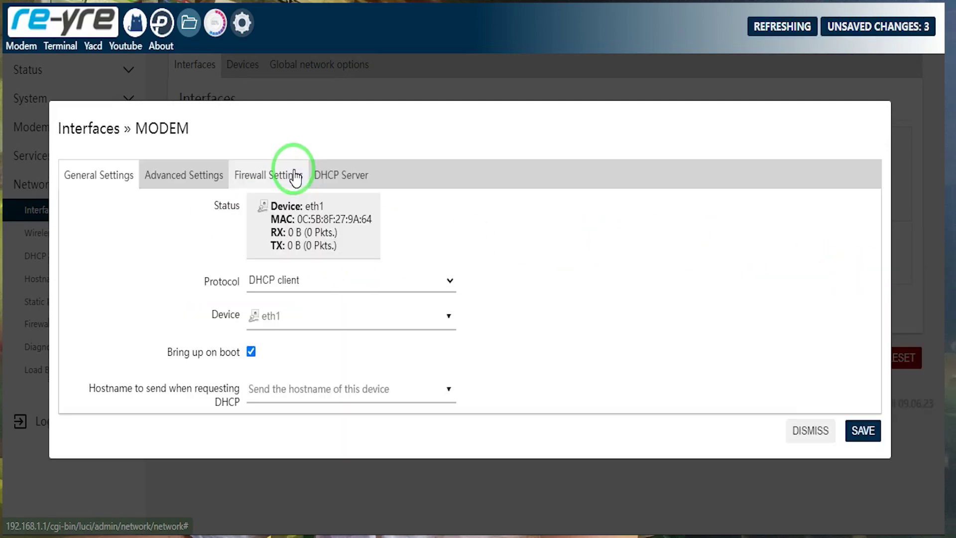
Assign the modem interface to the wan firewall zone, then save and apply the changes
click(264, 176)
click(271, 218)
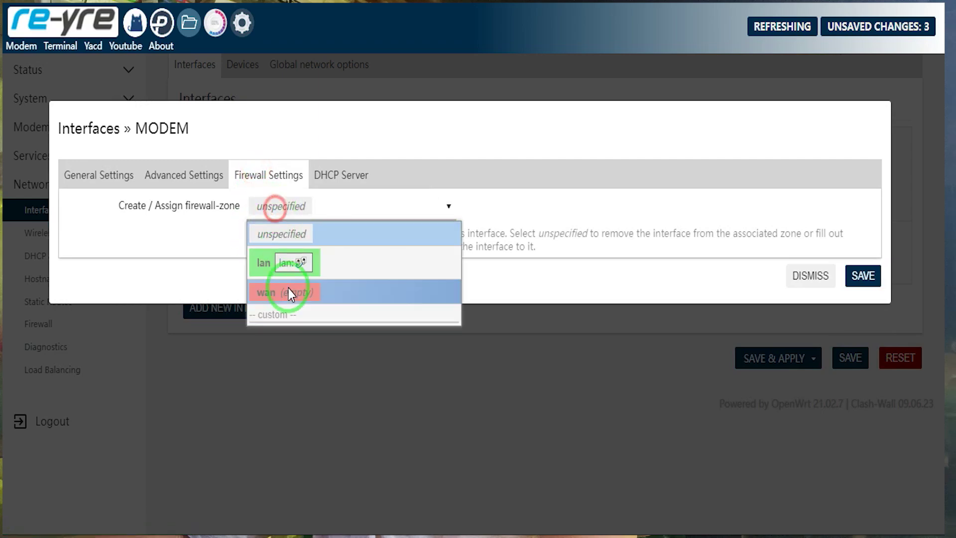
click(294, 288)
click(860, 275)
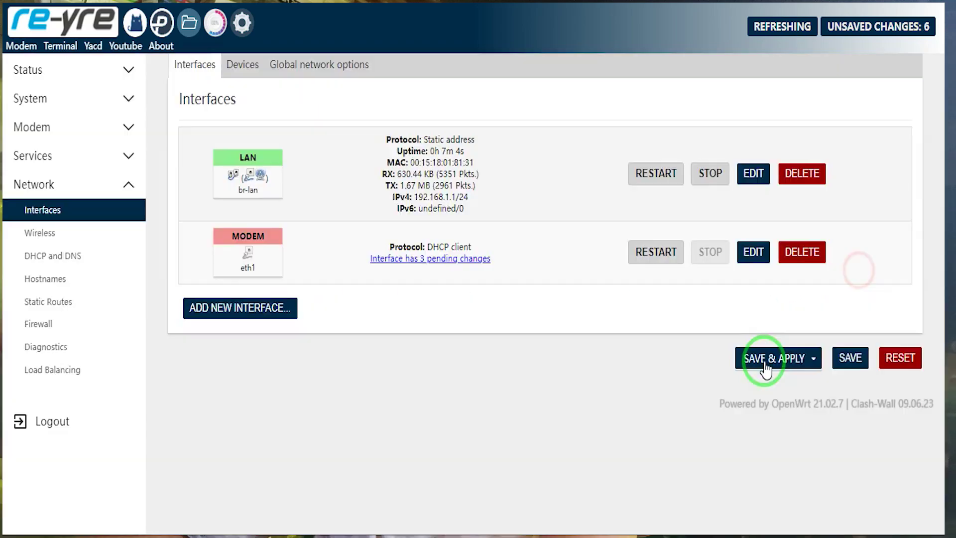
click(765, 362)
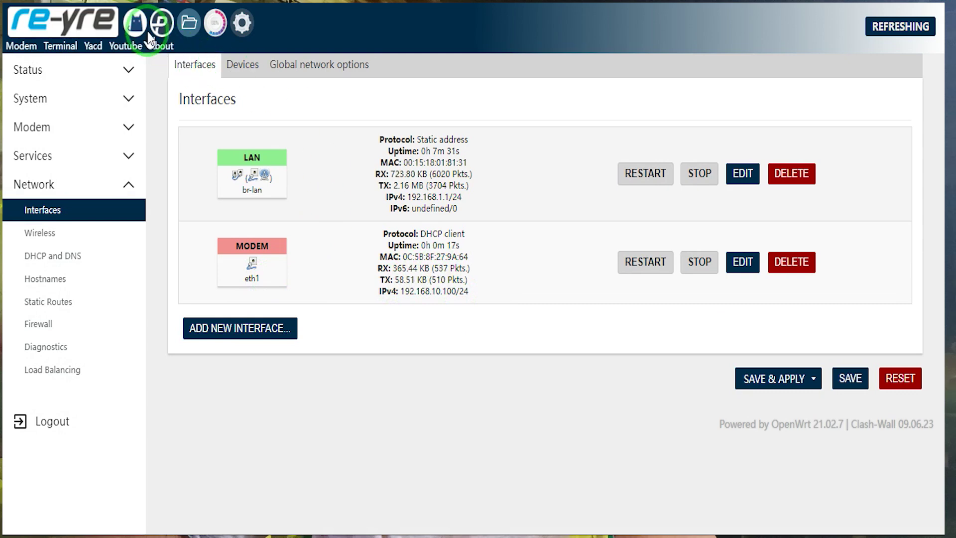
Open the router's terminal and run opkg update to refresh the package lists
click(190, 22)
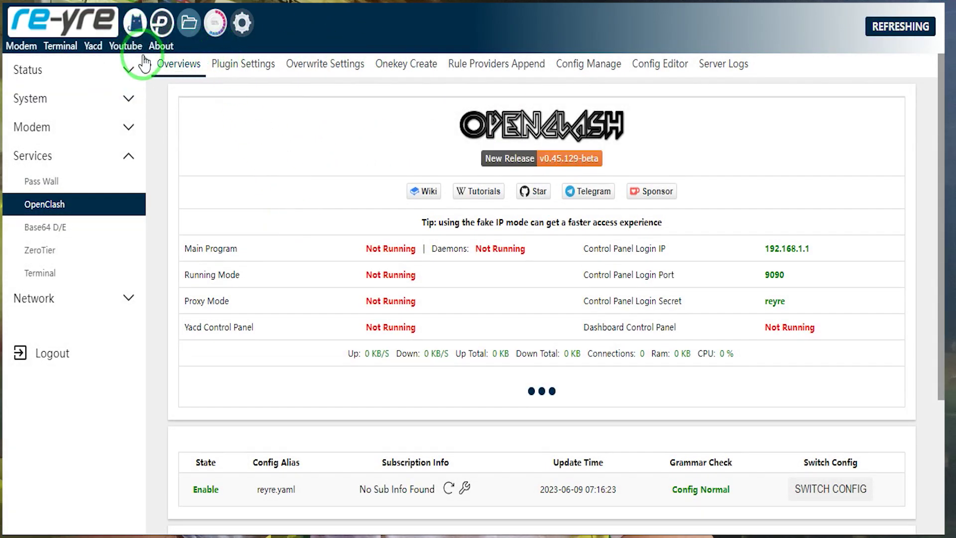
click(58, 49)
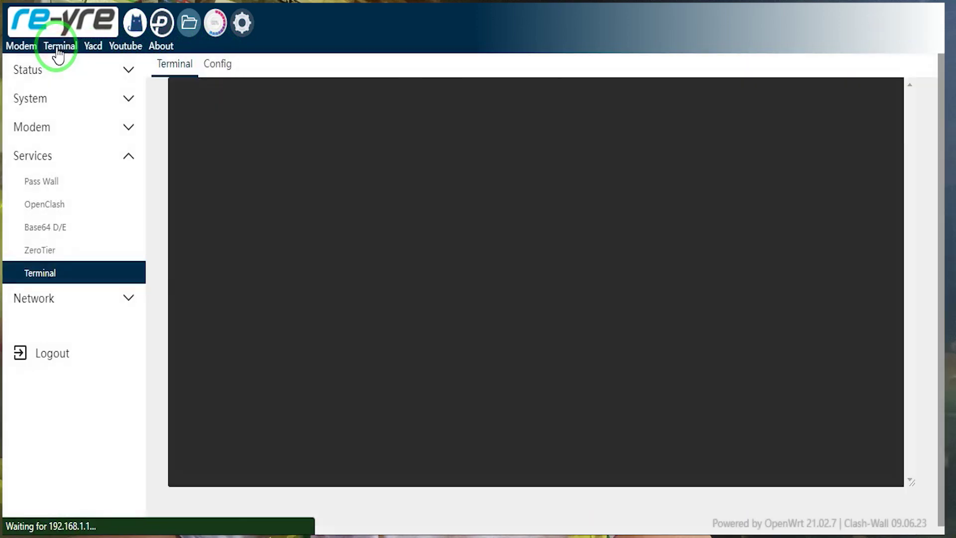
click(366, 377)
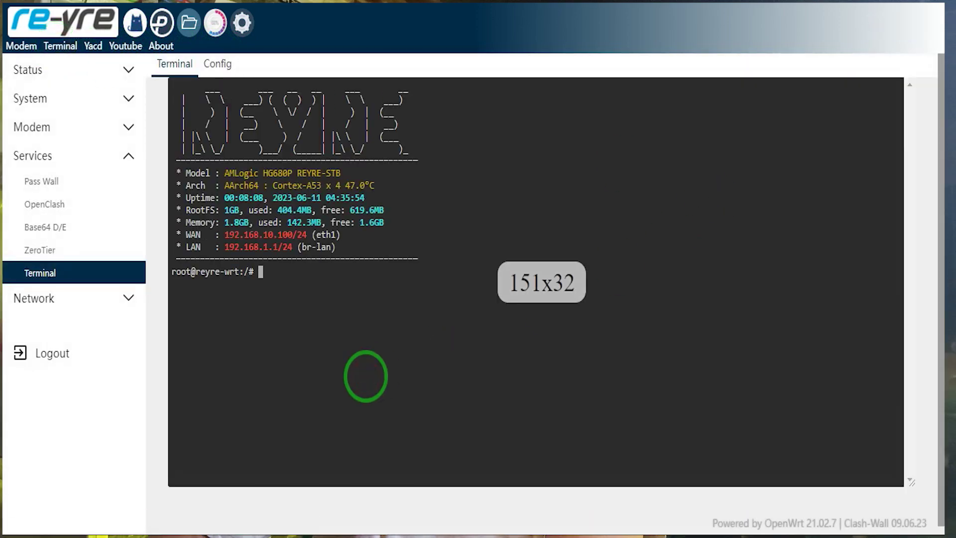
text(opkg updat)
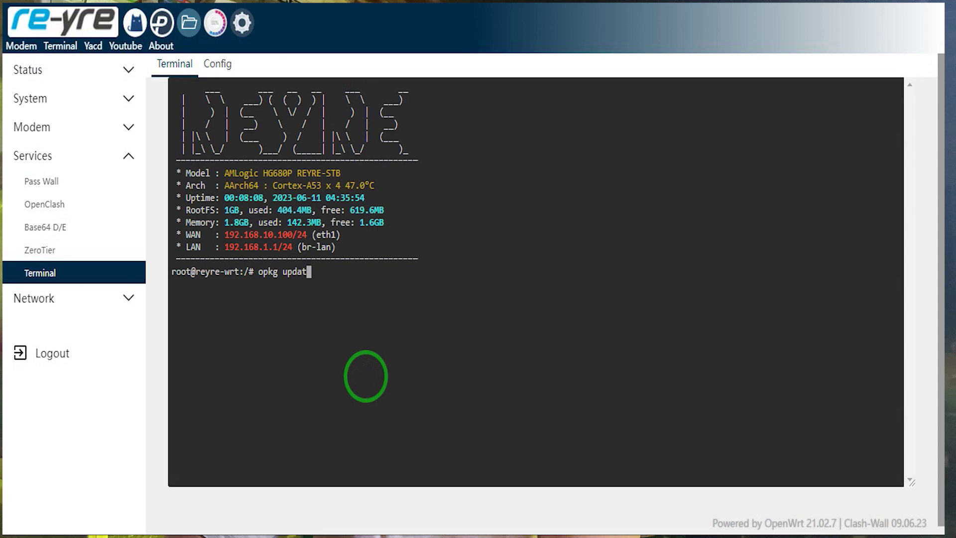
text(e)
key(Return)
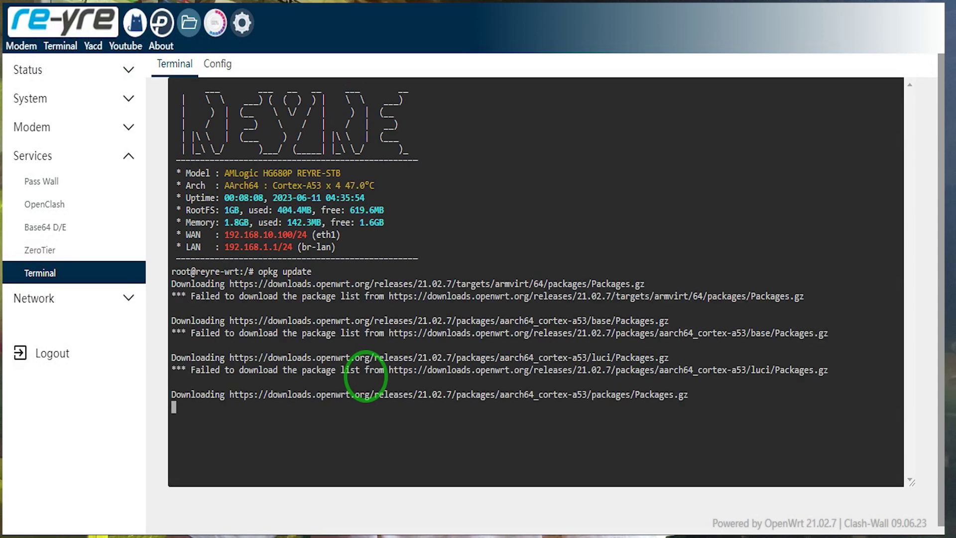
Test the internet connection by searching Google for "sdd" in a new browser tab
key(ctrl+t)
text(sdd)
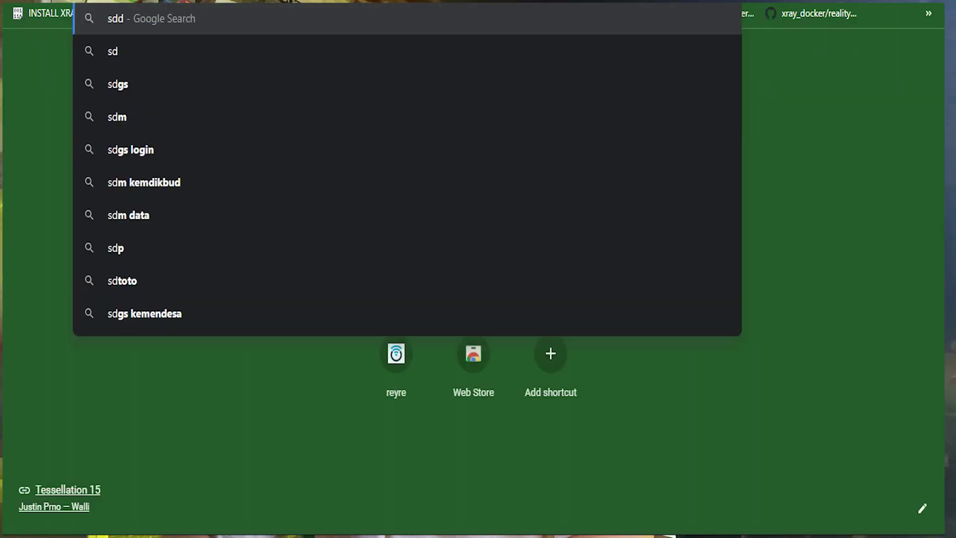
key(Return)
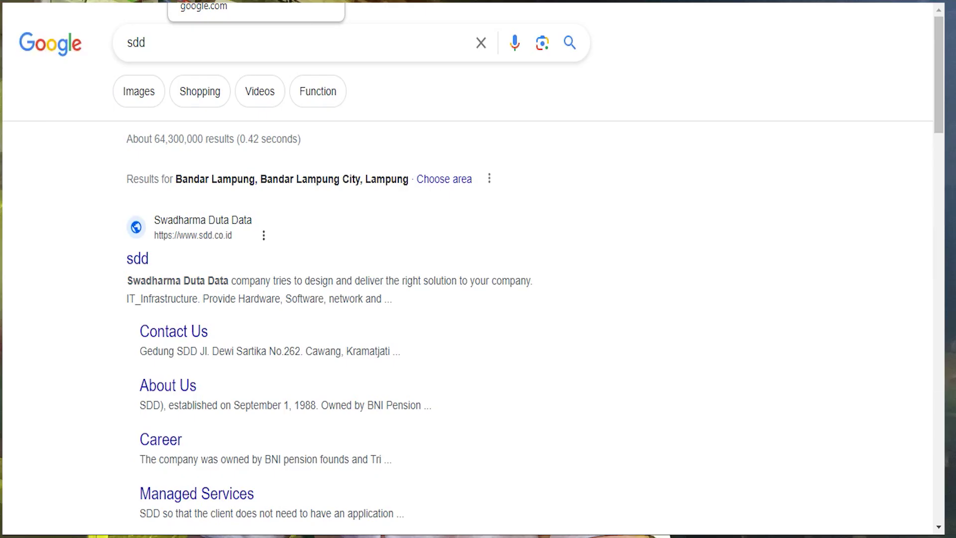
Return to the router's terminal page and run opkg update again
click(115, 1)
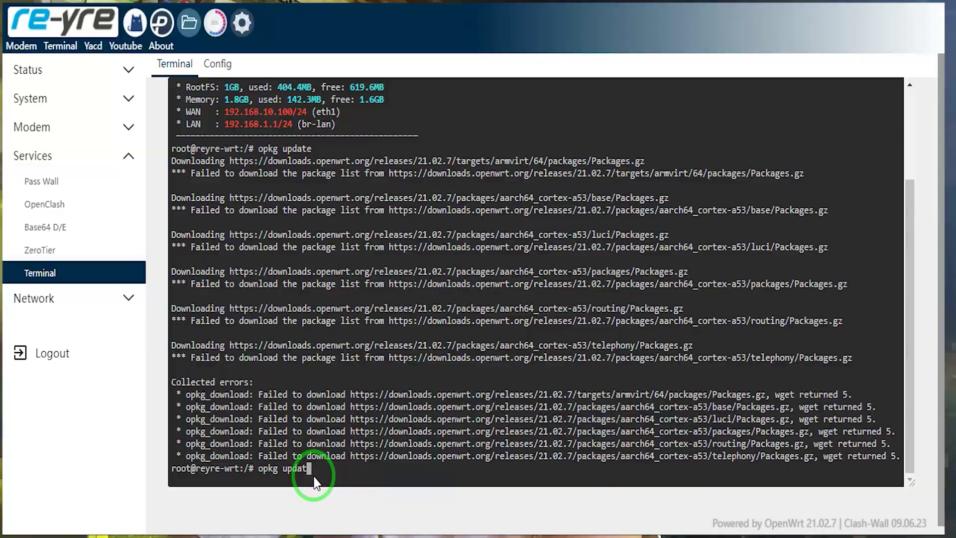
text(e)
key(Return)
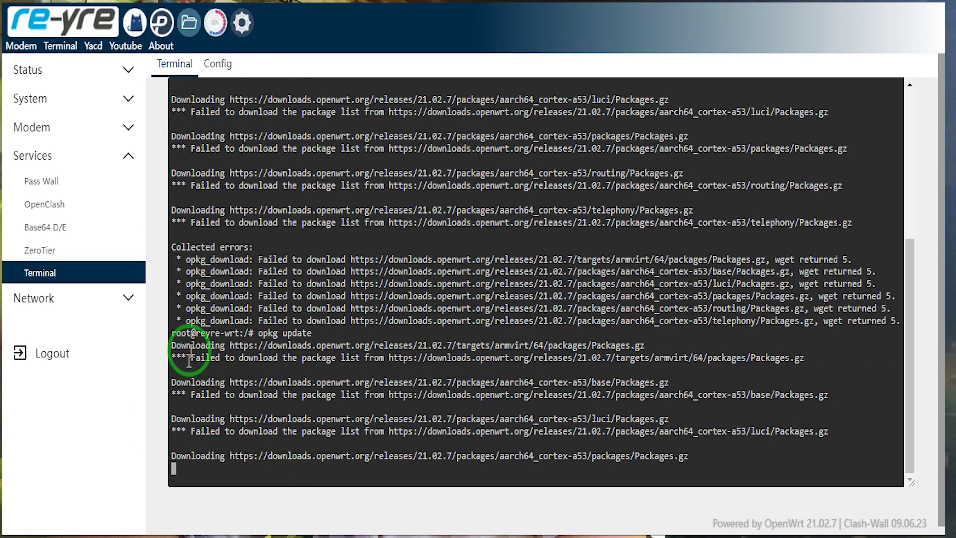
Leave the terminal, open the OpenClash overview and enable OpenClash
click(139, 30)
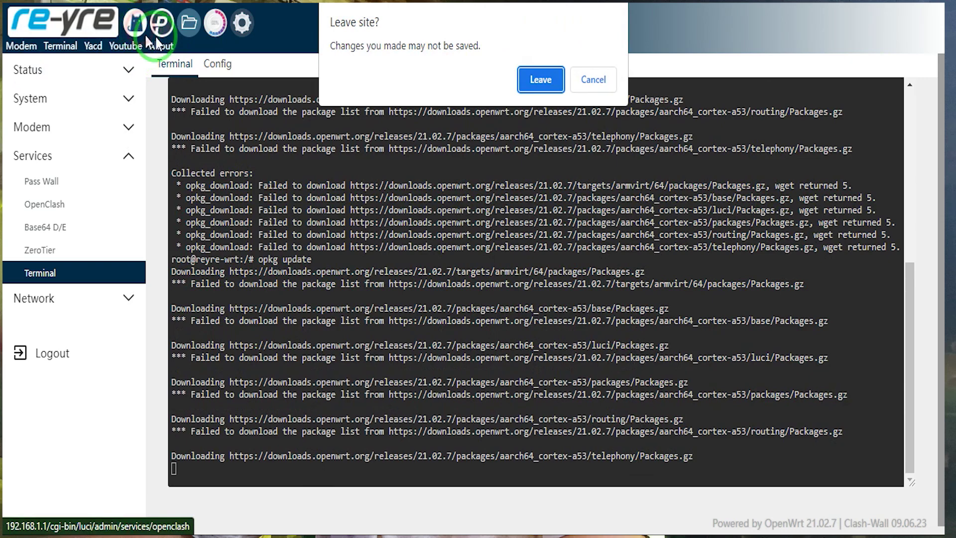
click(538, 79)
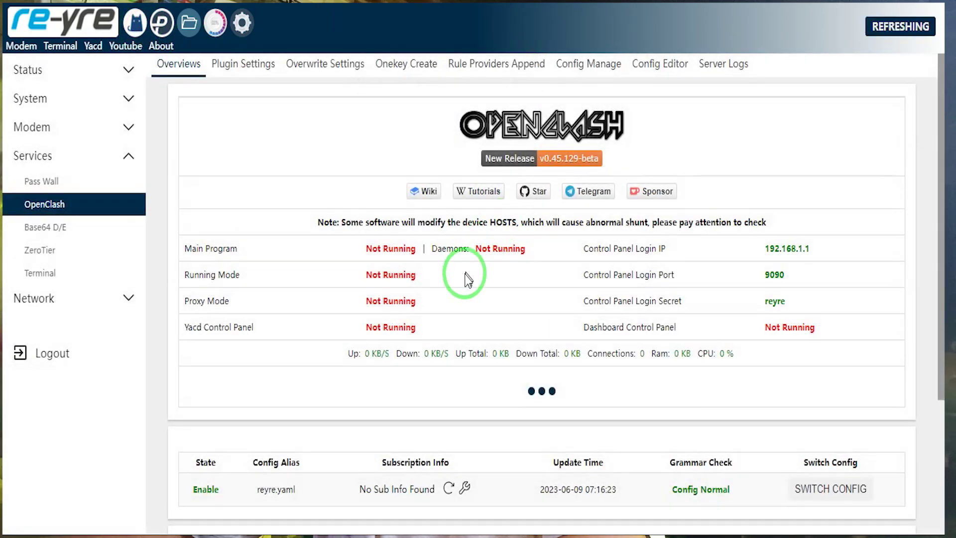
scroll(380, 459, down, 3)
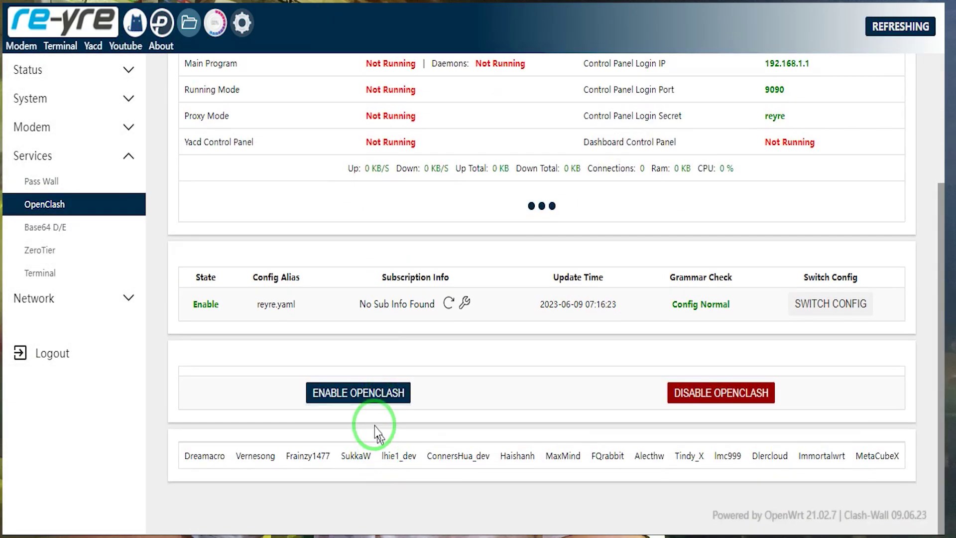
click(357, 403)
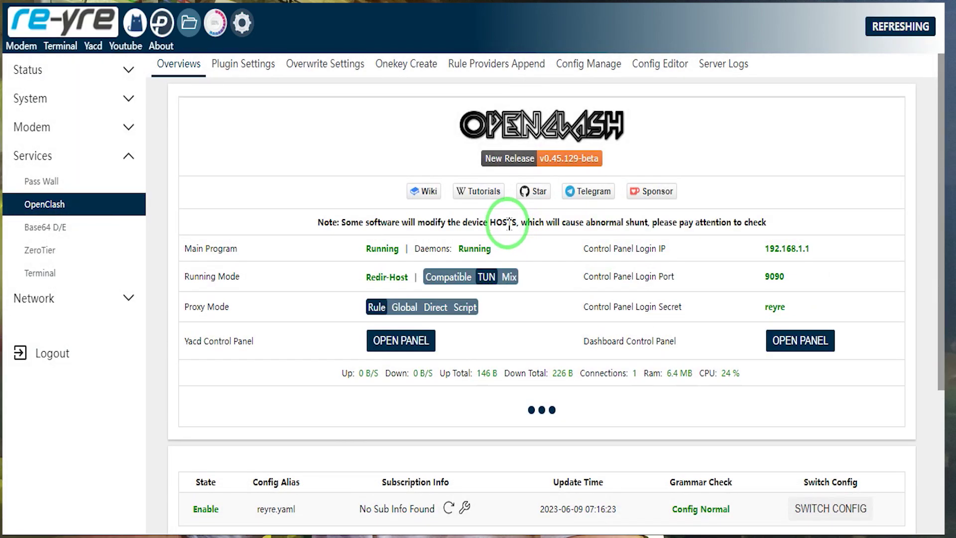
Open the Yacd control panel and inspect the members of the GLOBAL proxy group
click(396, 341)
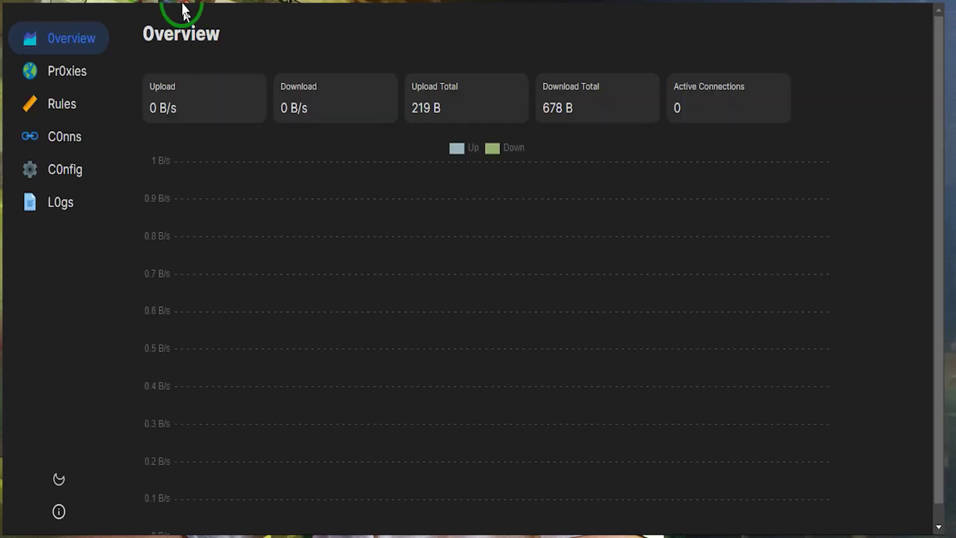
click(75, 73)
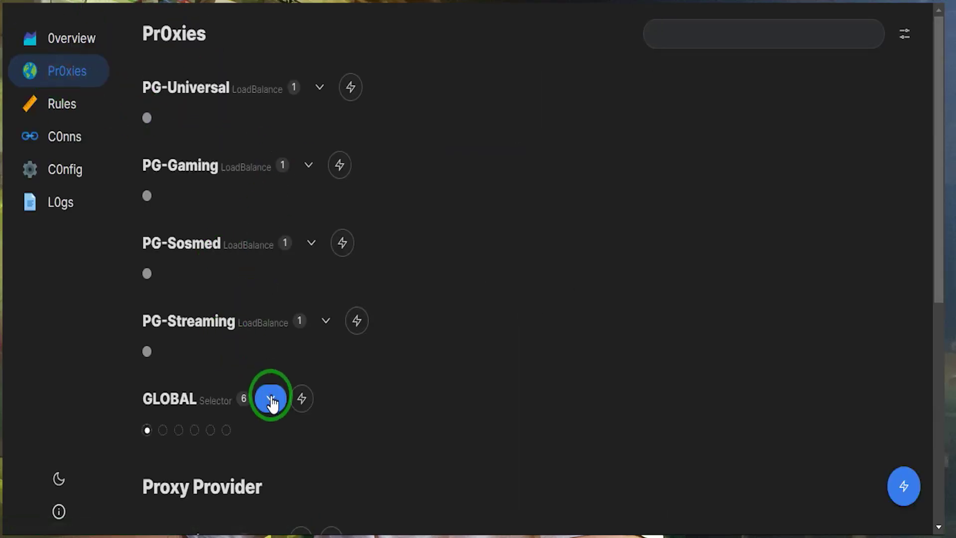
click(271, 399)
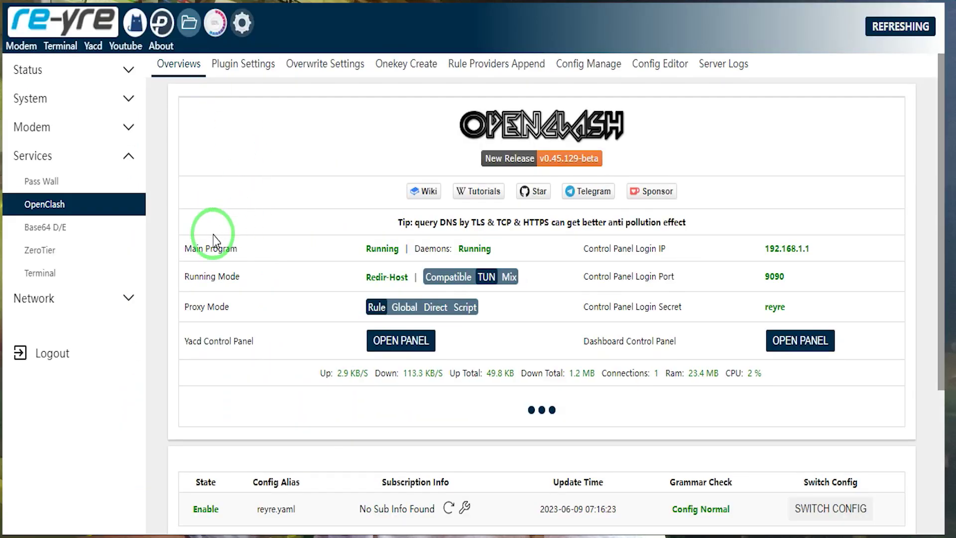
Reopen the router's terminal and retry opkg update with OpenClash enabled
click(64, 45)
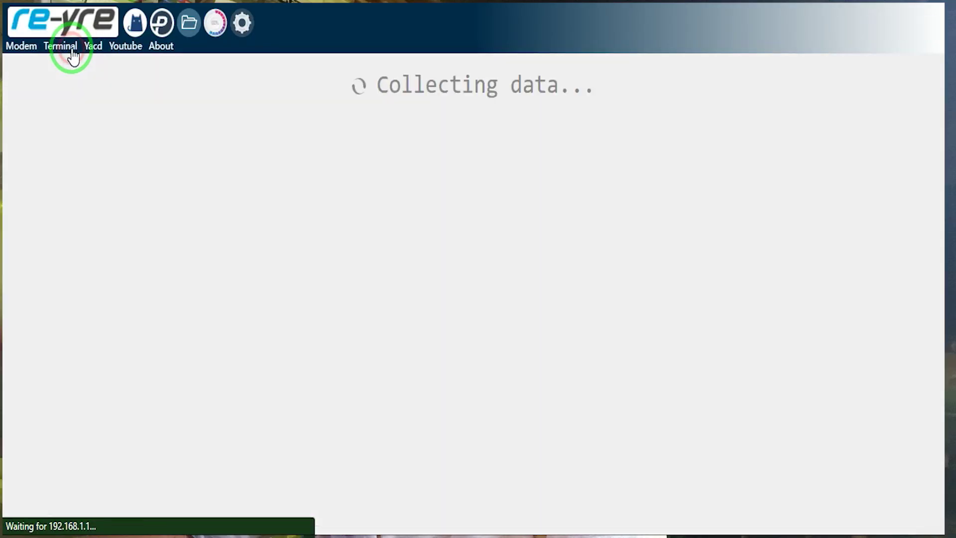
text(opkg update)
key(Return)
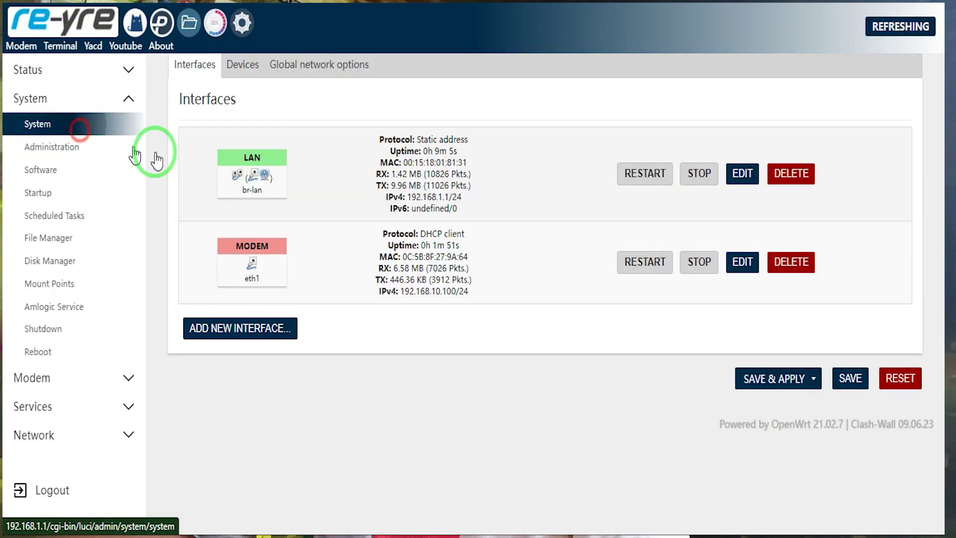
Set the system timezone to Asia/Jakarta, save and apply it, and sync the local time with the NTP server
click(38, 124)
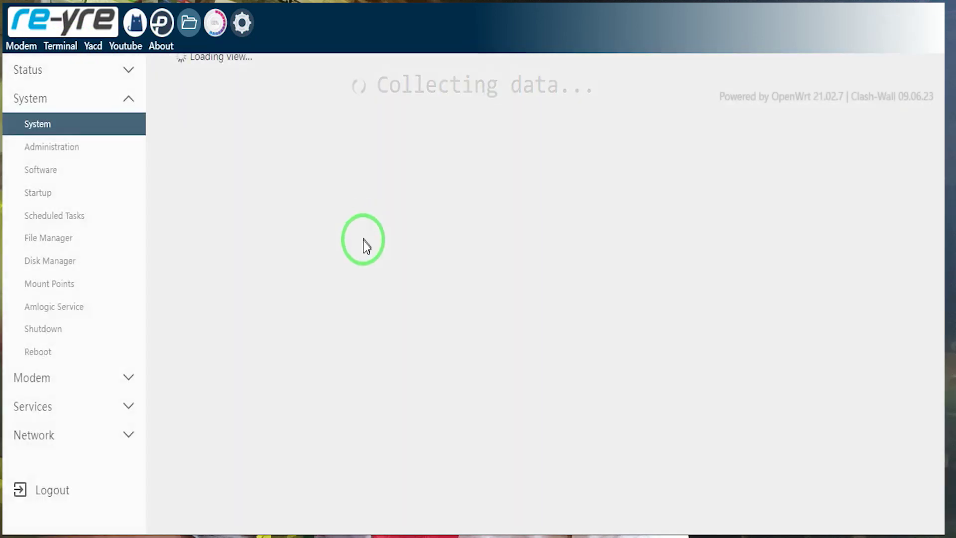
scroll(442, 399, down, 2)
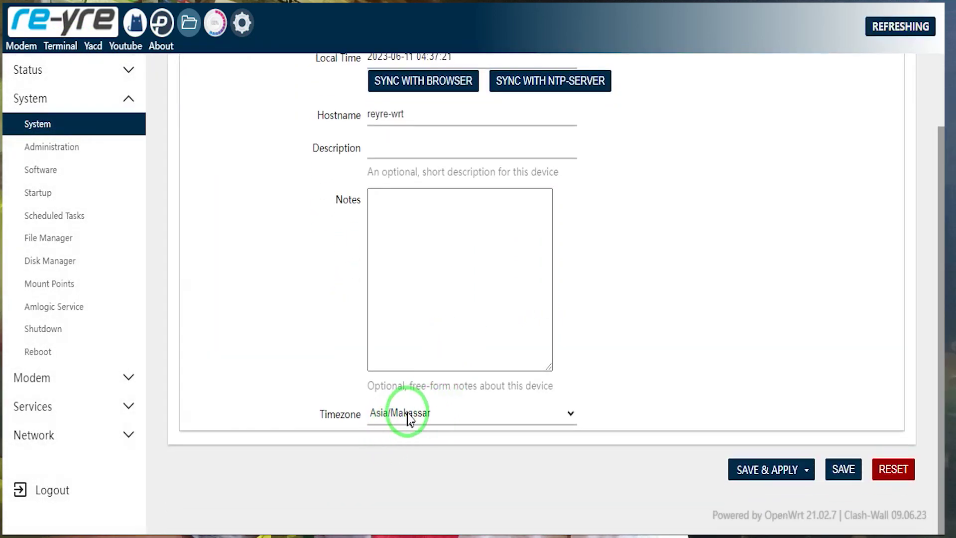
click(407, 418)
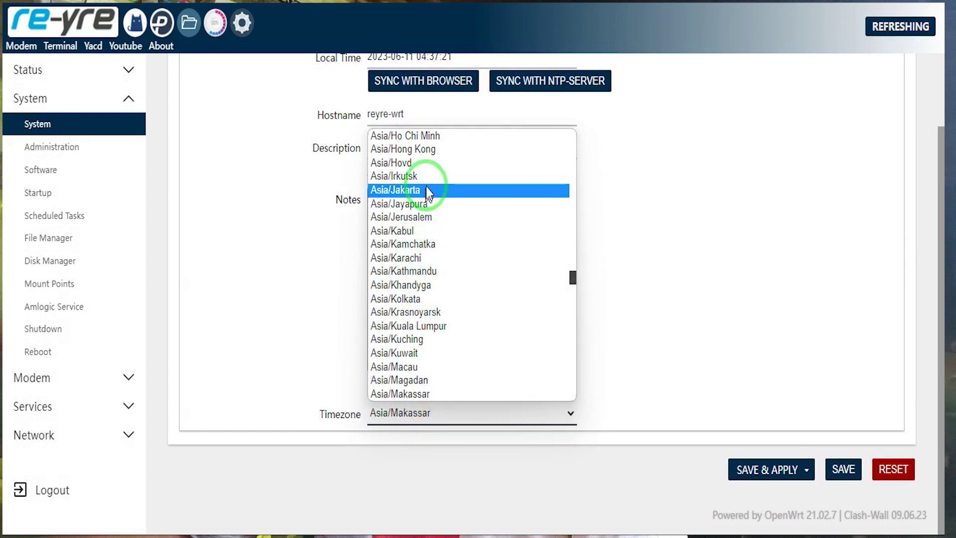
click(421, 189)
click(752, 468)
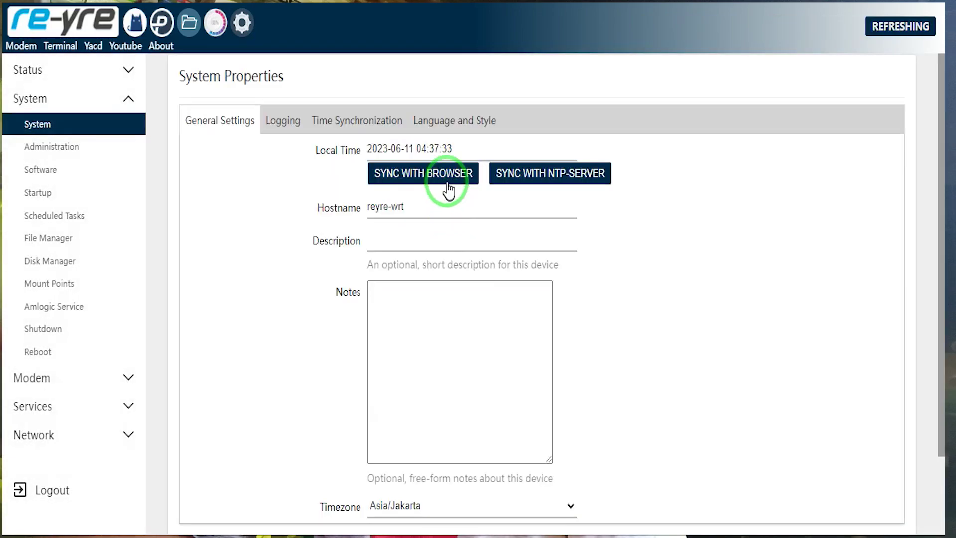
click(535, 178)
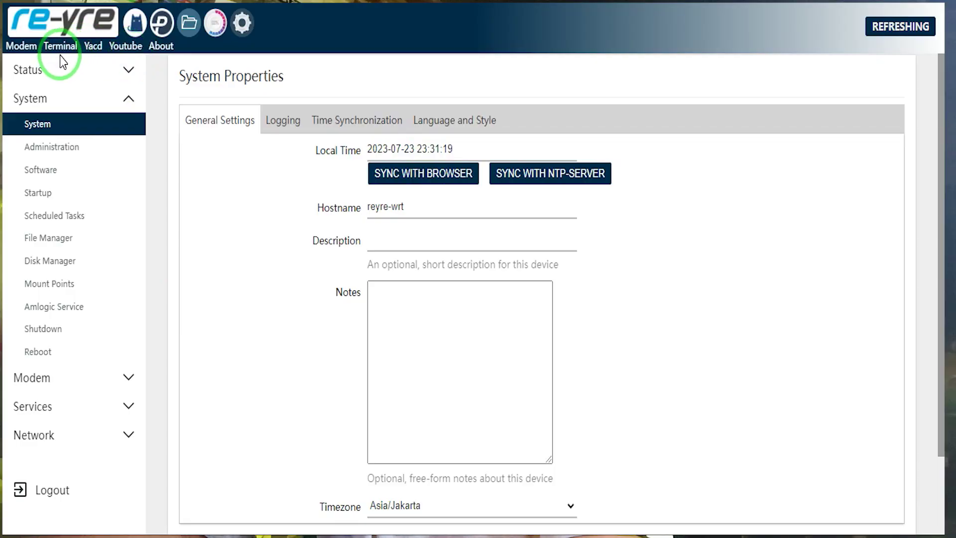
Open the router's terminal and run opkg update to refresh the package lists
click(60, 46)
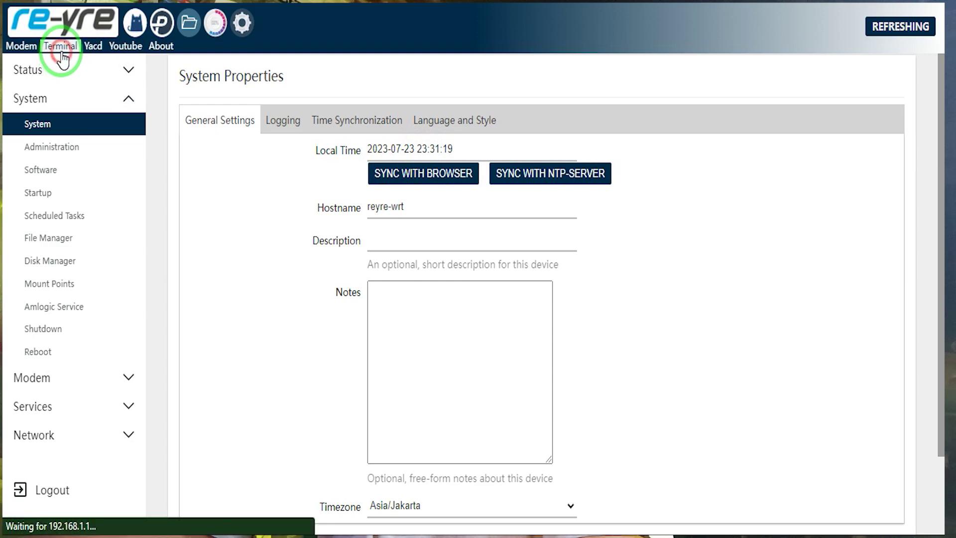
text(opkg updat)
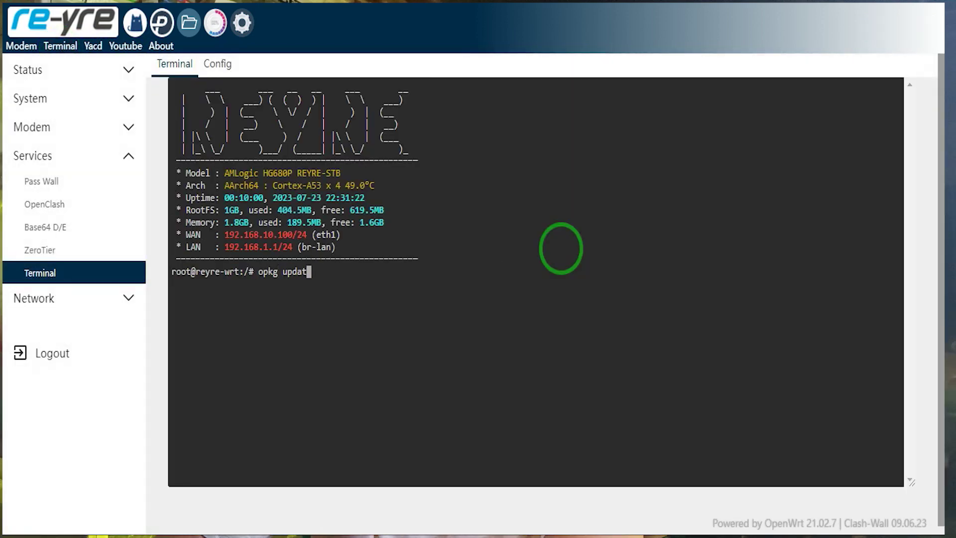
text(e)
key(Return)
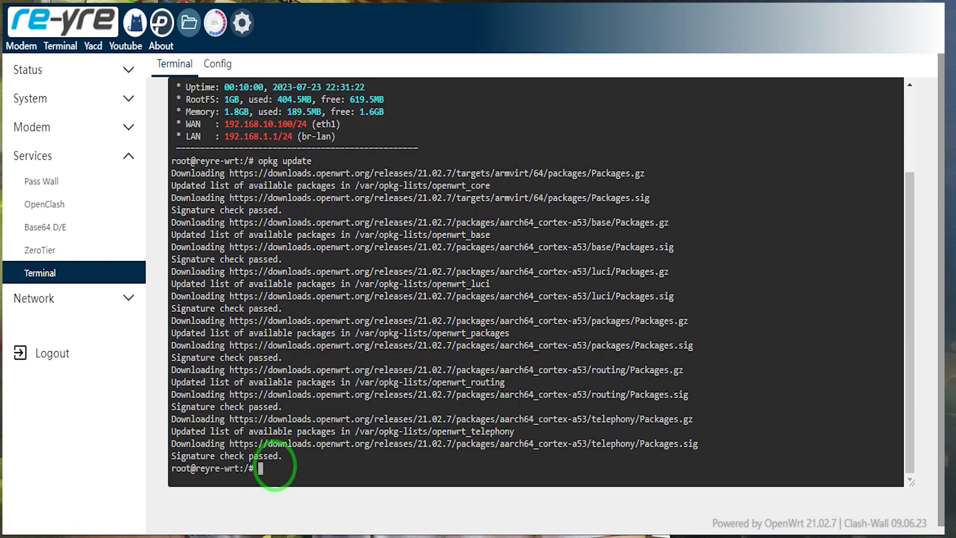
Paste and run opkg install --force-reinstall libmbim libqmi modemmanager in the terminal
right_click(315, 468)
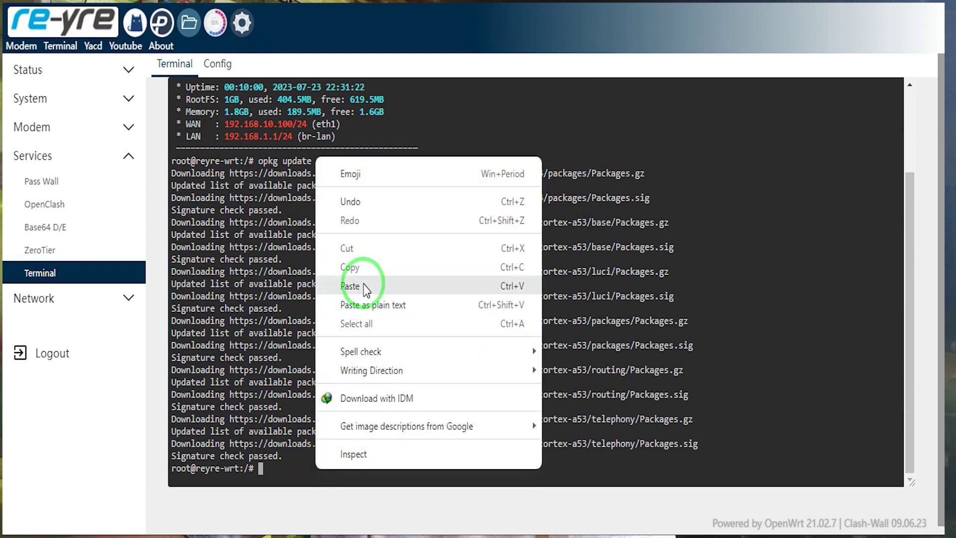
click(351, 286)
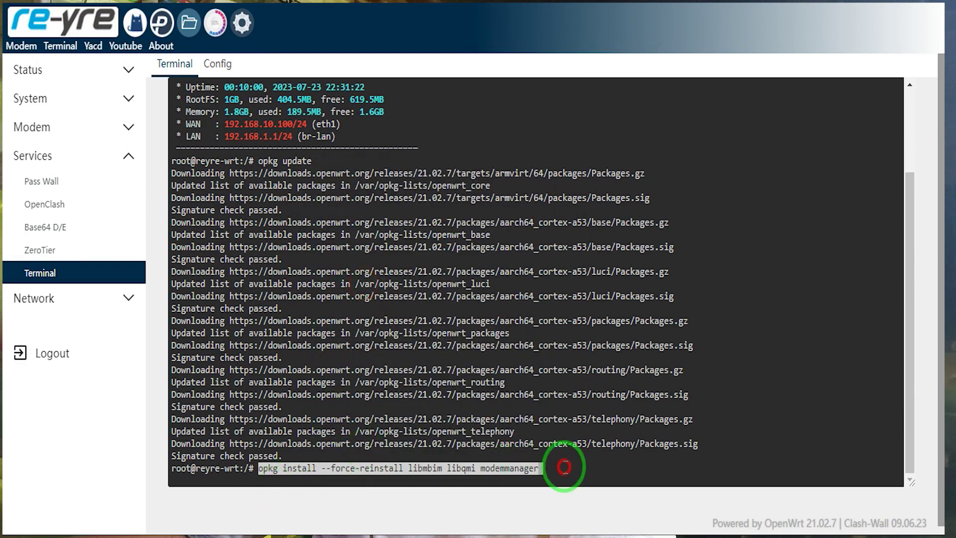
scroll(558, 456, down, 1)
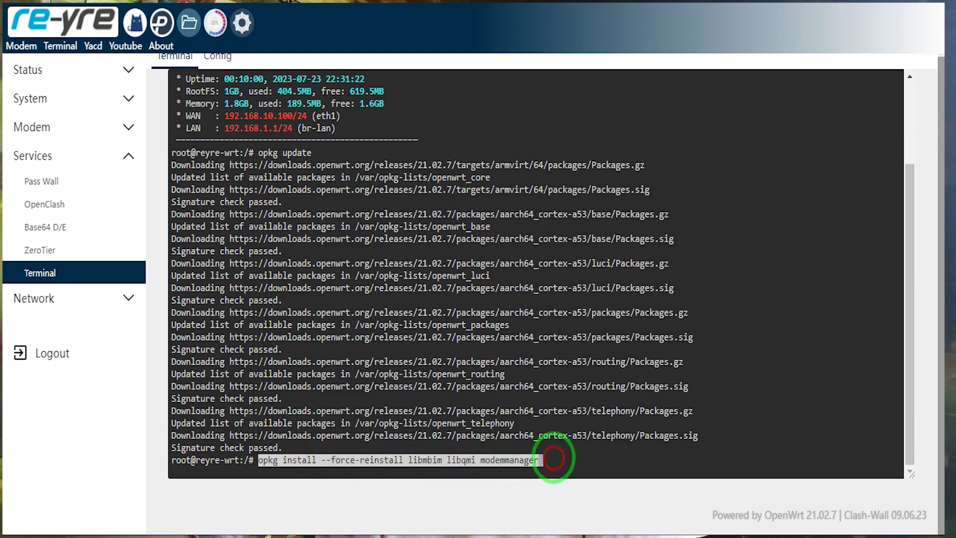
key(Return)
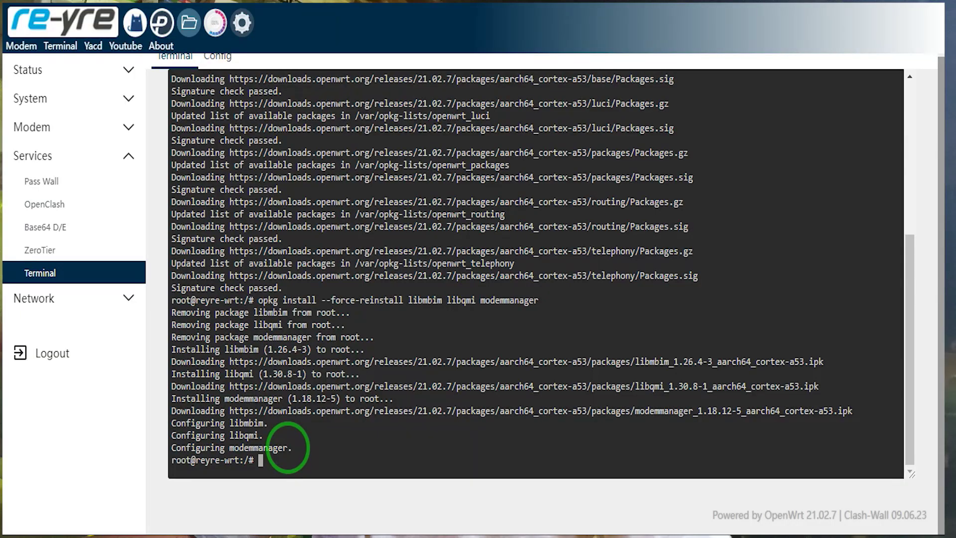
Try to add a new network interface named wwan0 with the DHCP client protocol and check the available devices for it
click(239, 26)
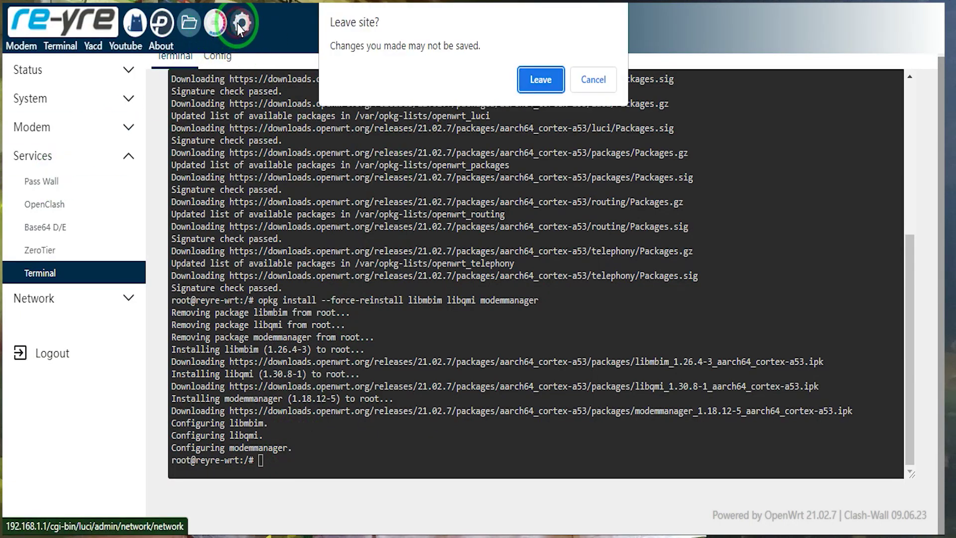
click(554, 80)
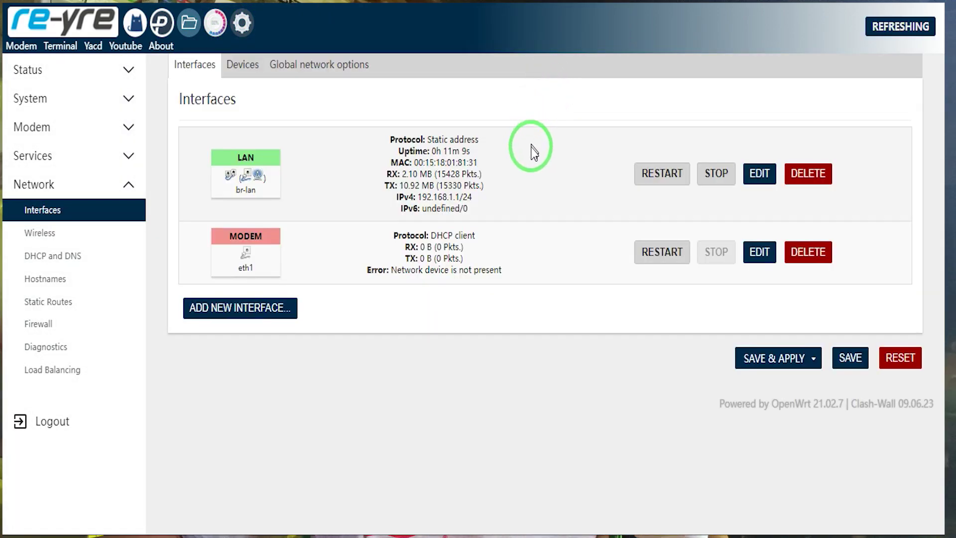
click(238, 312)
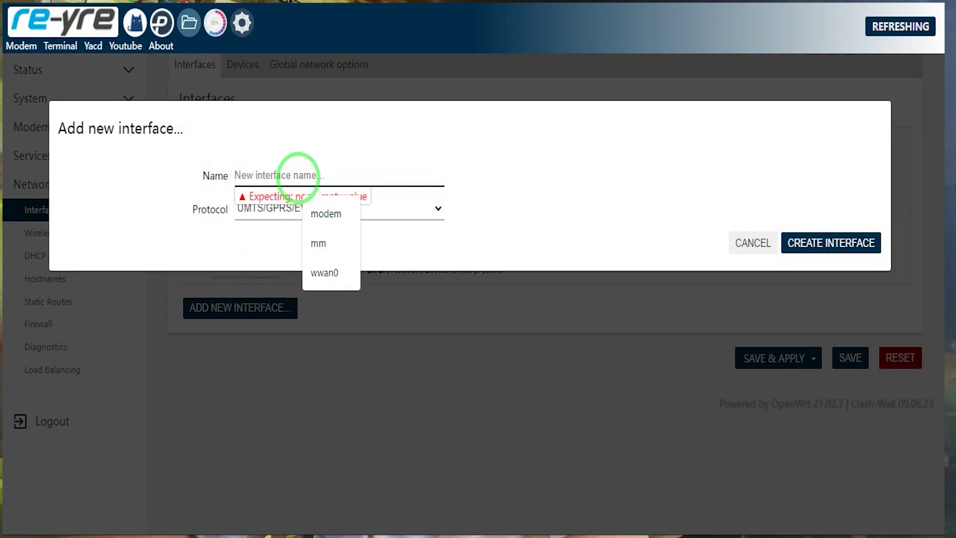
text(wwa)
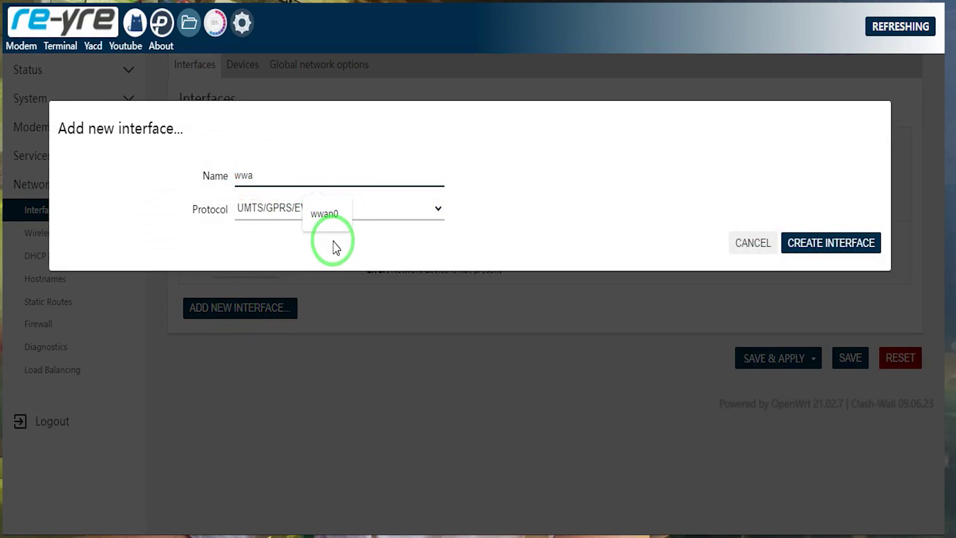
click(326, 215)
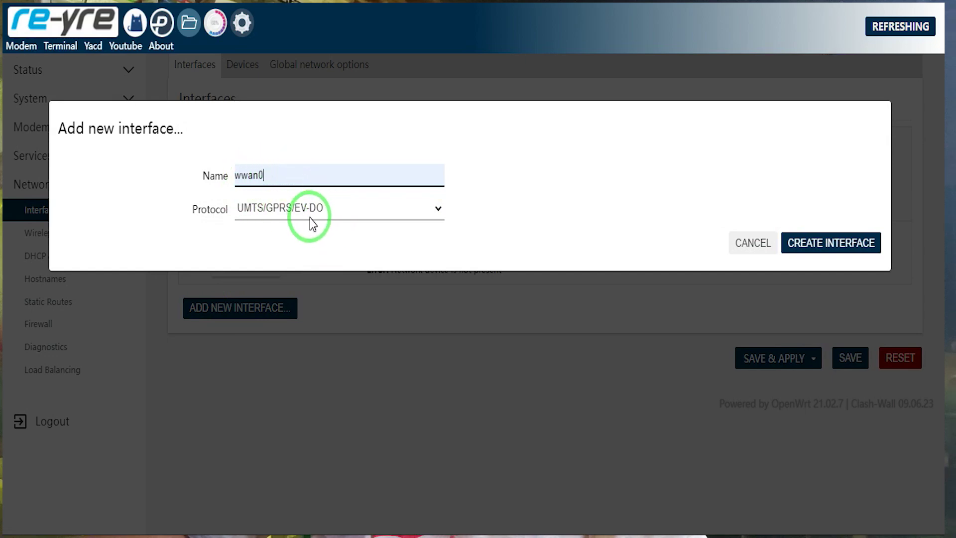
click(310, 218)
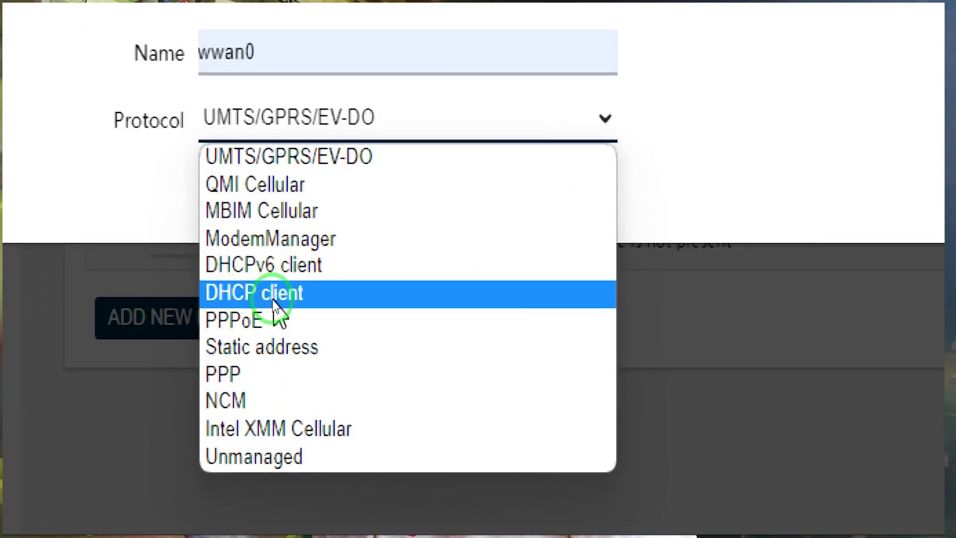
click(272, 298)
click(299, 209)
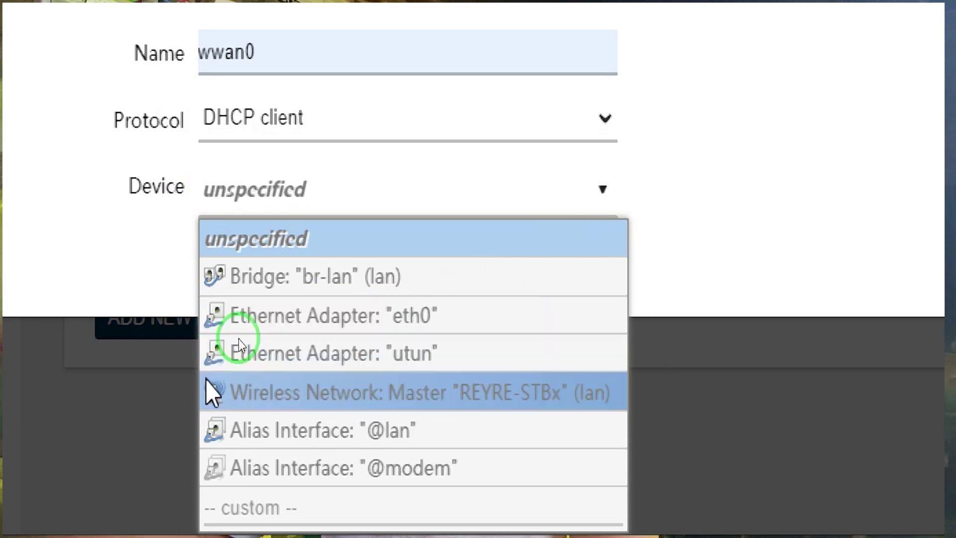
click(565, 215)
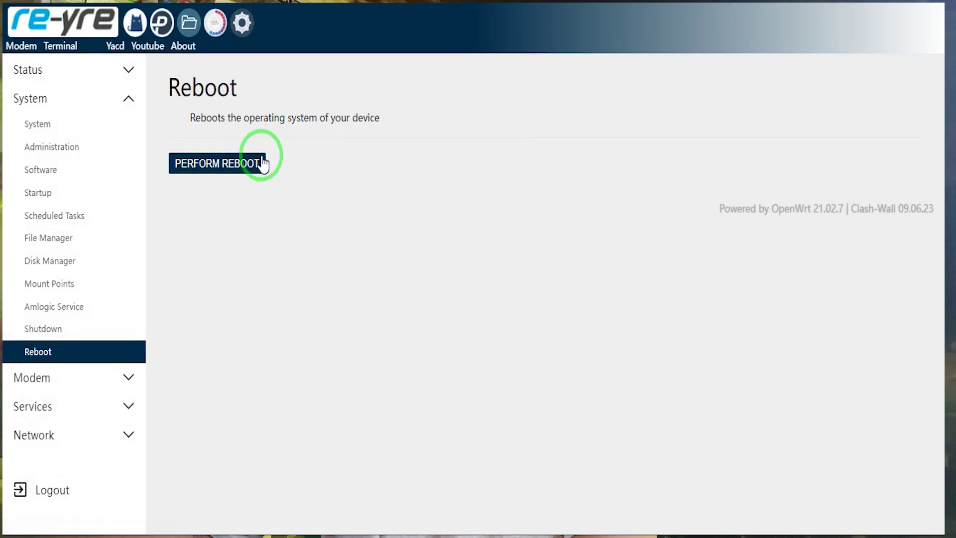
Reboot the device and log back in as root with the account password
click(244, 164)
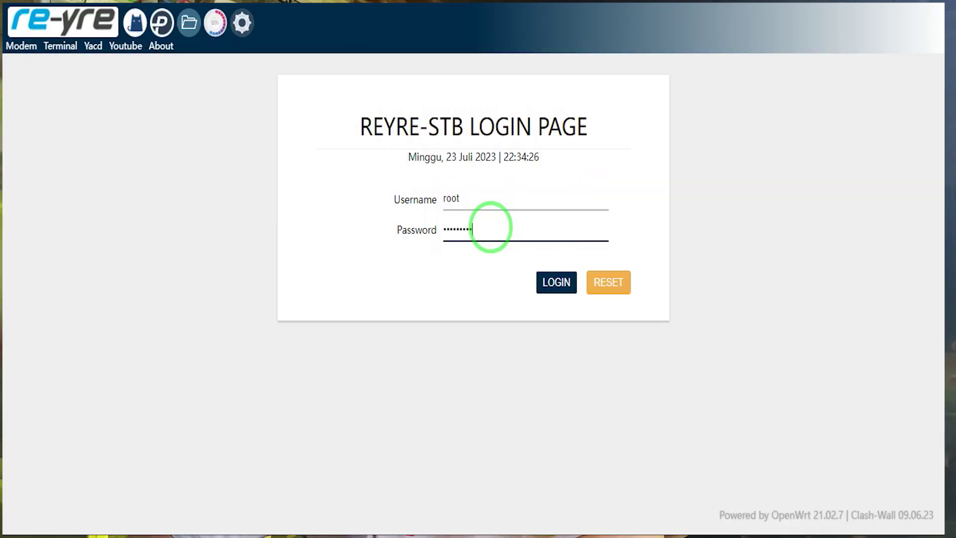
key(Return)
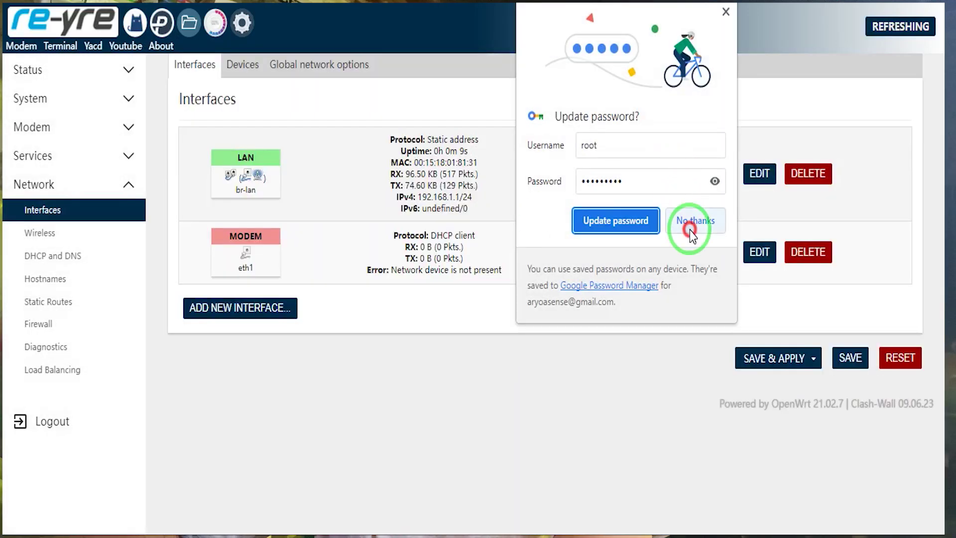
Decline the browser's password update and start a new network interface named wwan0 with the DHCP client protocol
click(690, 222)
click(238, 311)
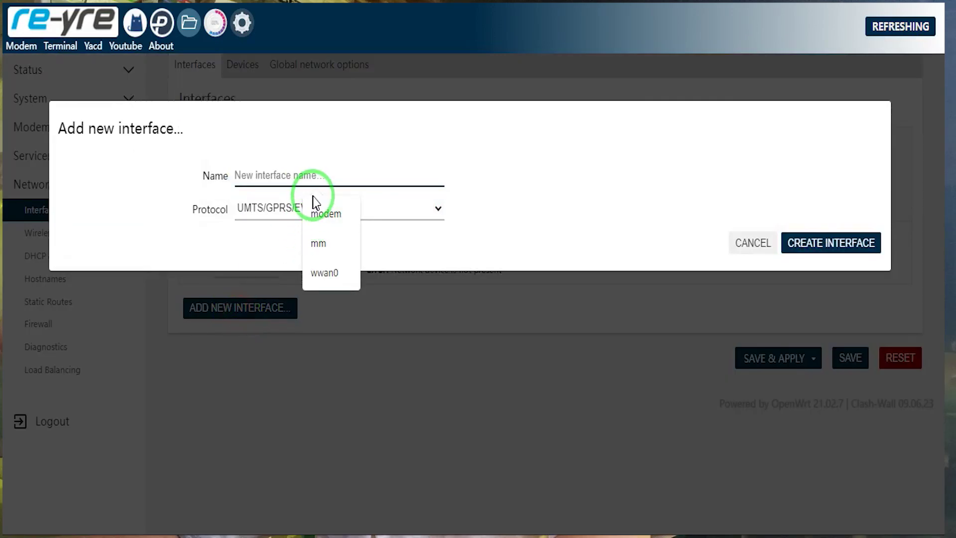
text(wwa)
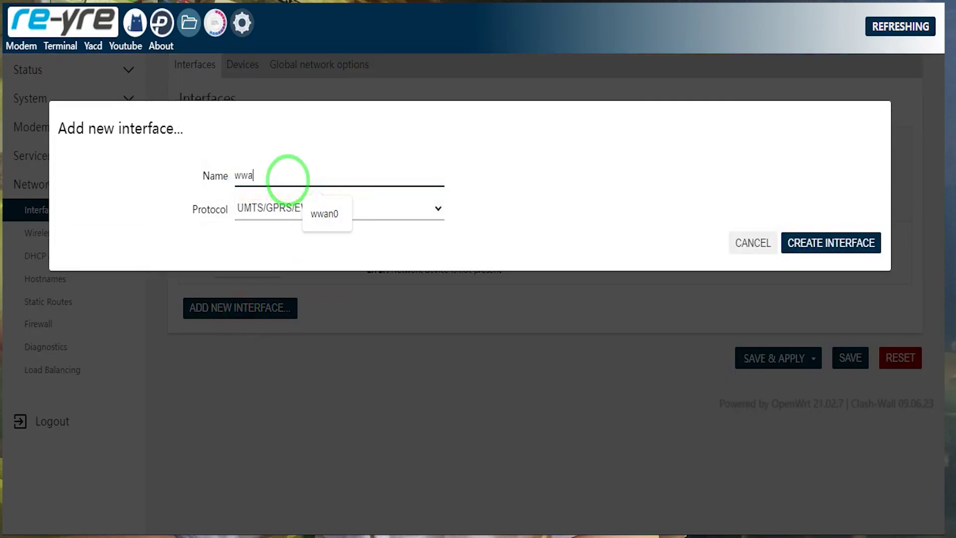
click(324, 216)
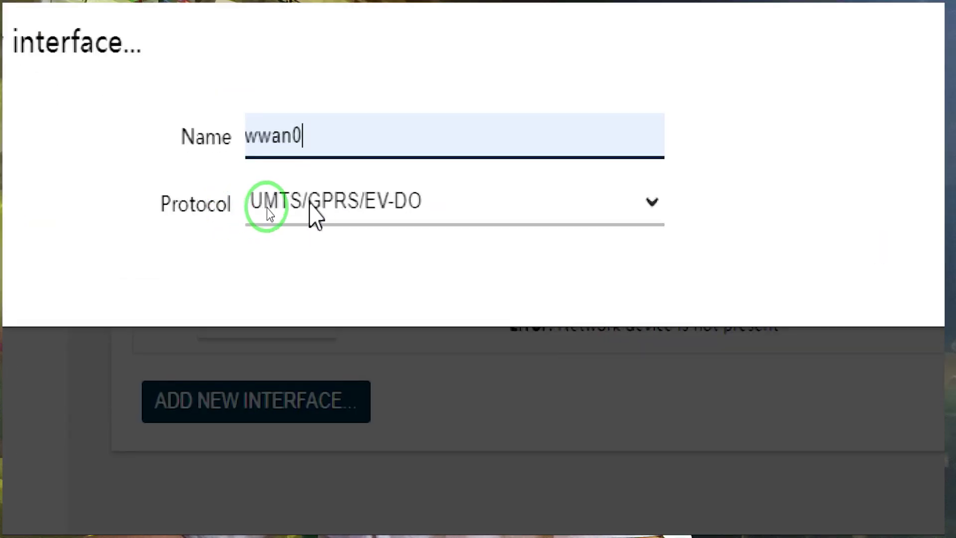
click(248, 213)
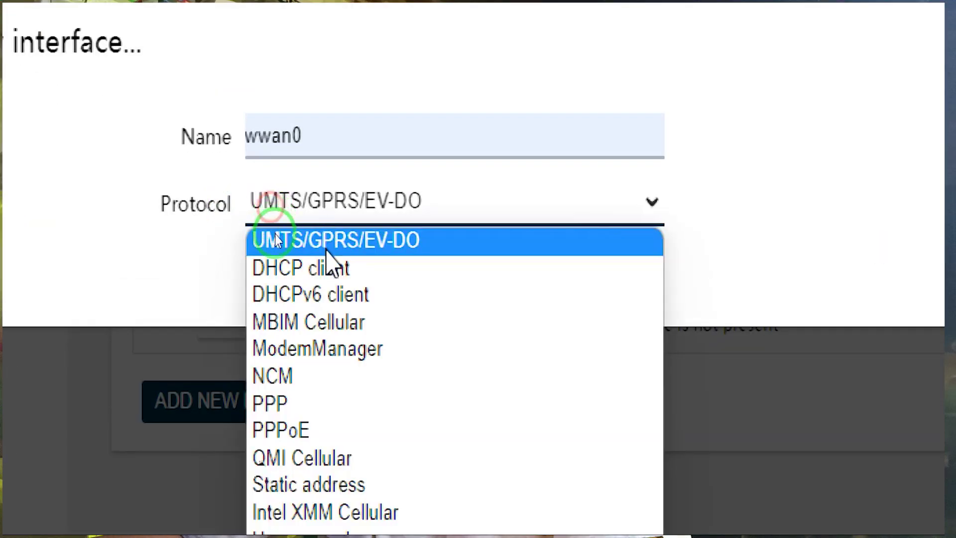
click(335, 272)
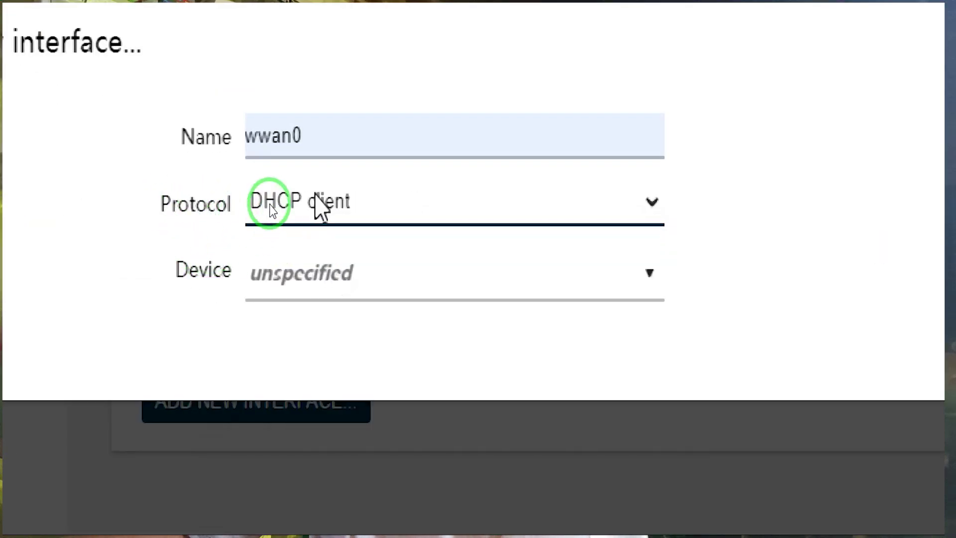
Assign the Ethernet adapter wwan0 to the new interface, create it, and save it with the firewall zone left unspecified
click(316, 206)
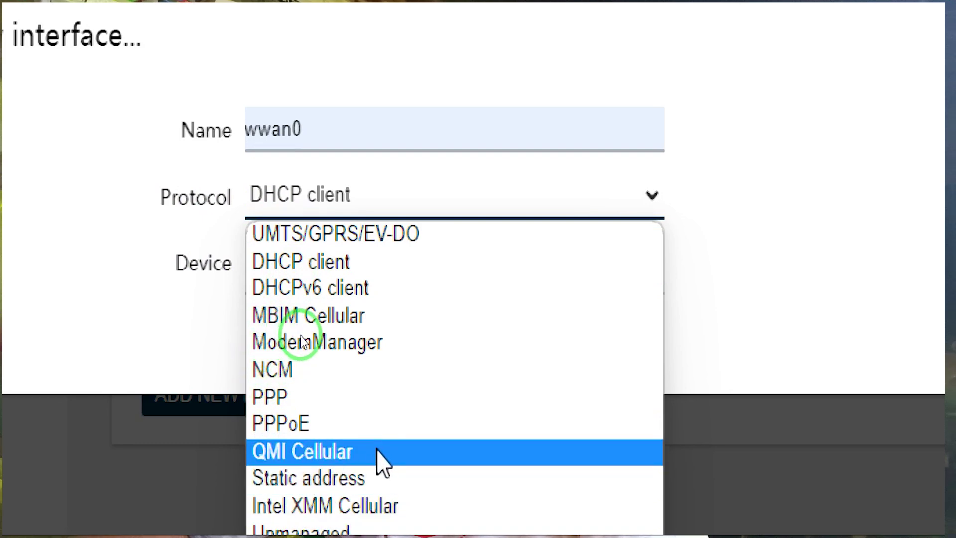
click(349, 258)
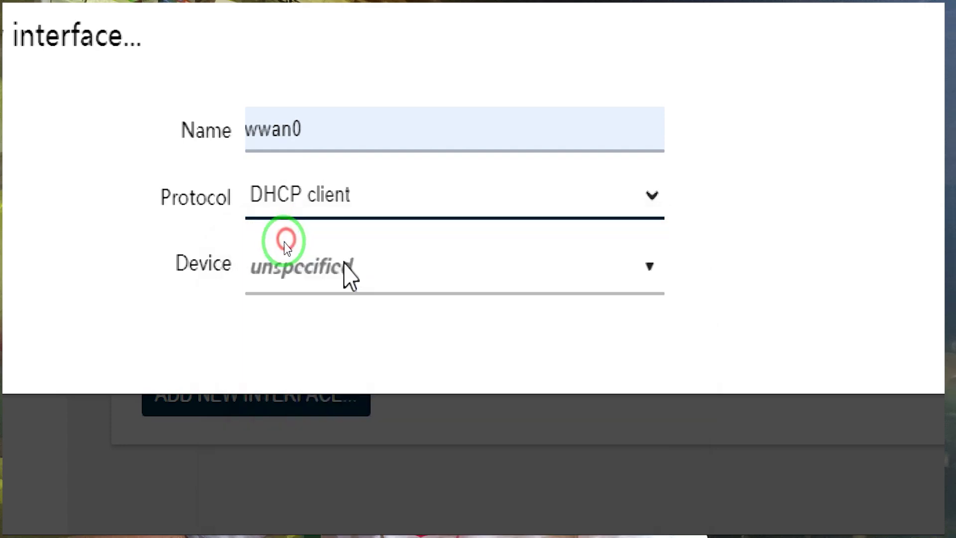
click(290, 271)
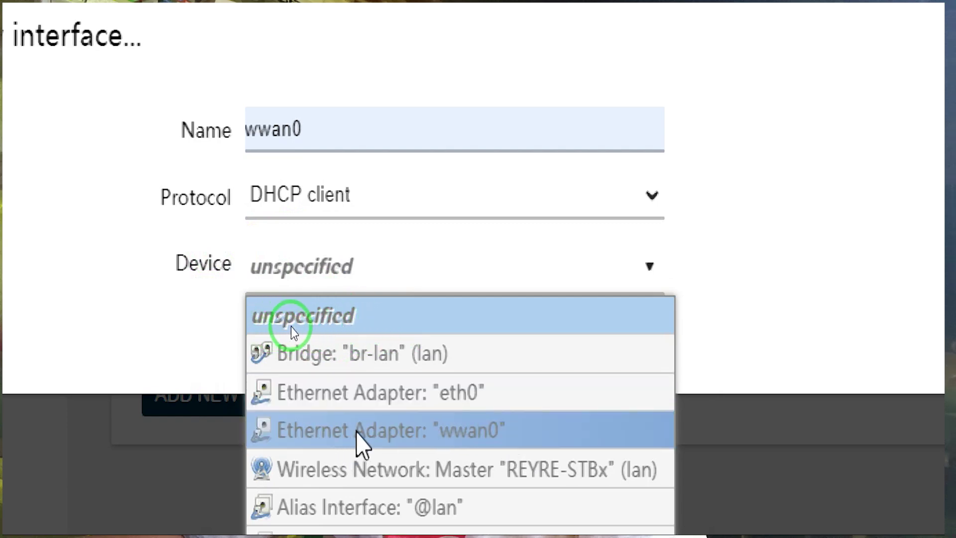
scroll(426, 435, down, 1)
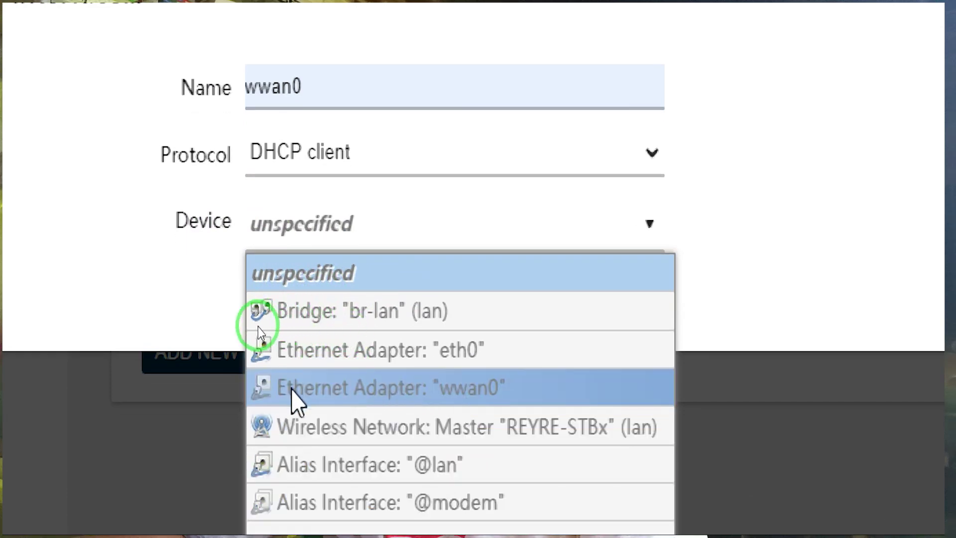
click(500, 387)
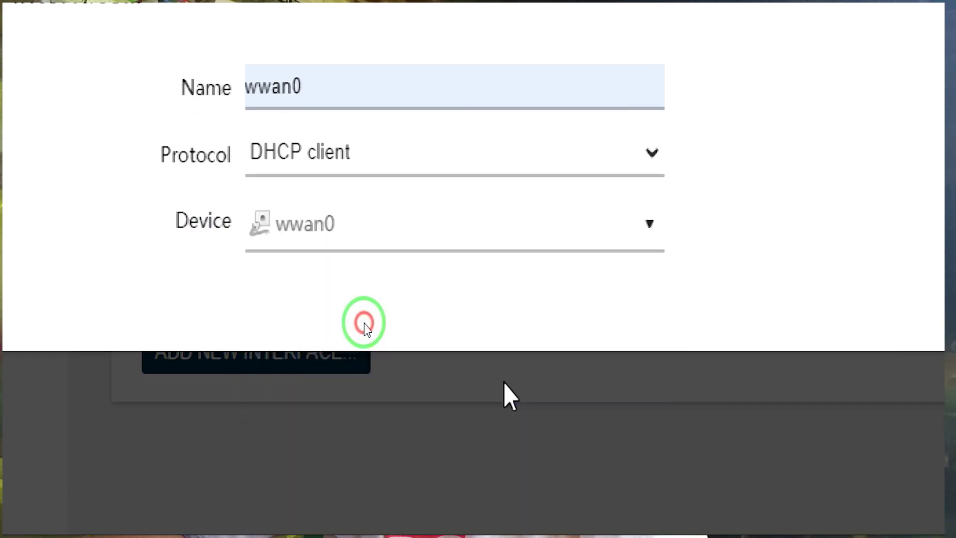
click(857, 287)
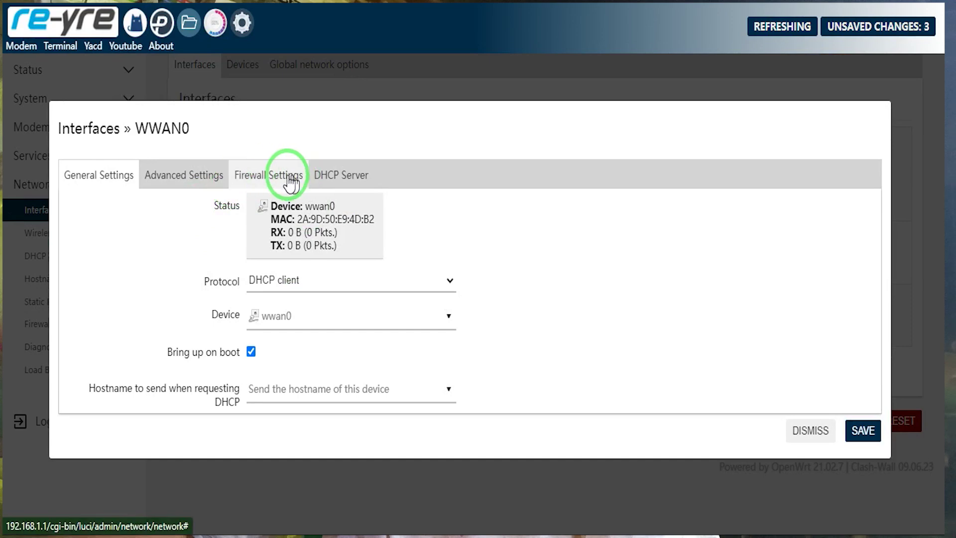
click(269, 177)
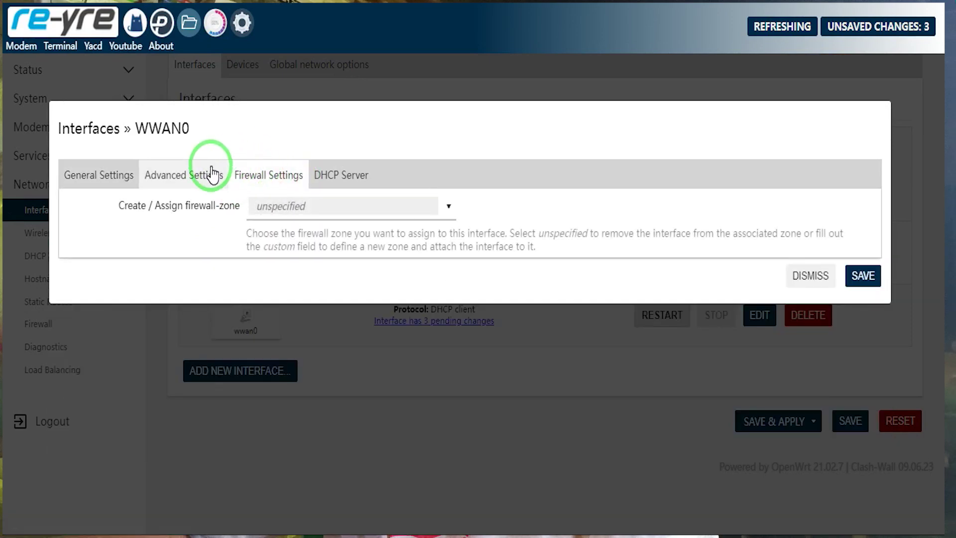
click(865, 277)
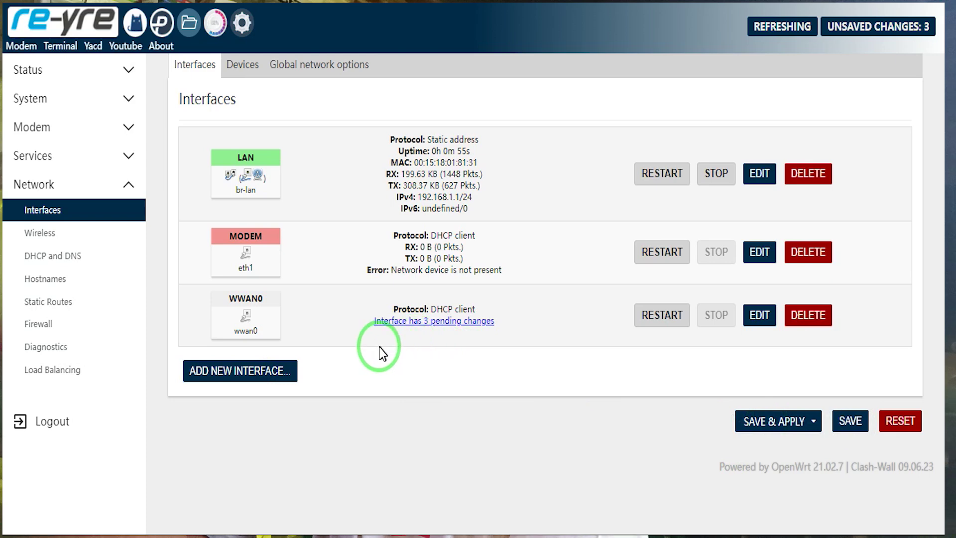
Create another network interface named mm that uses the ModemManager protocol
click(258, 374)
click(299, 173)
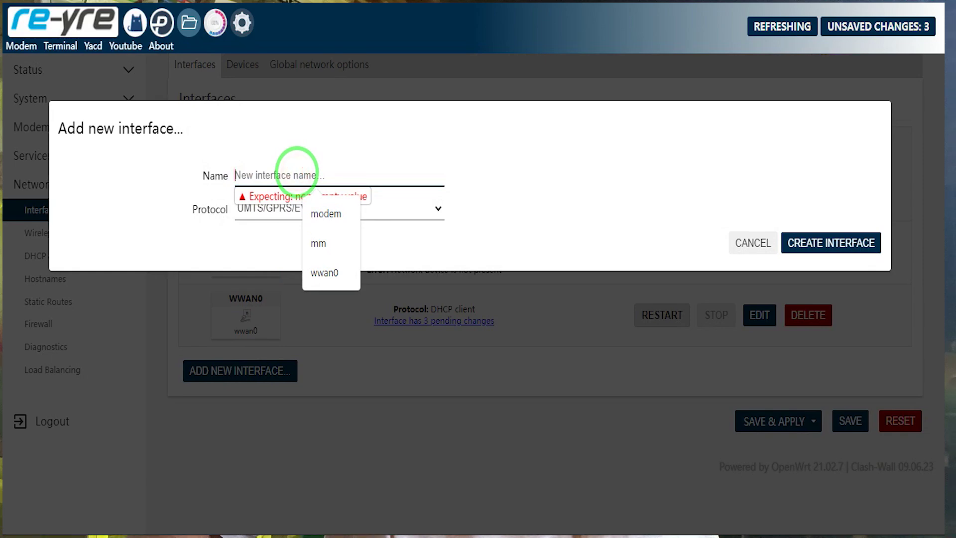
text(mm)
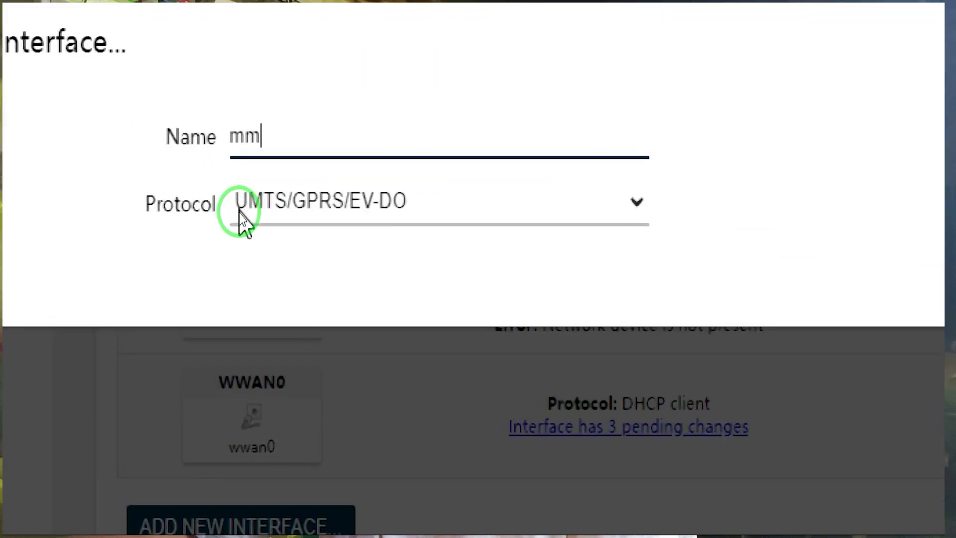
click(285, 204)
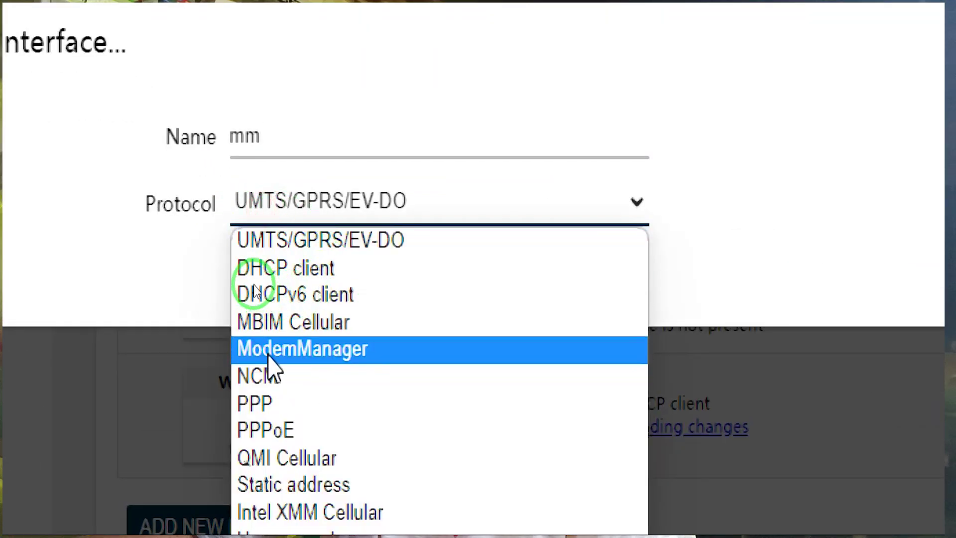
click(385, 351)
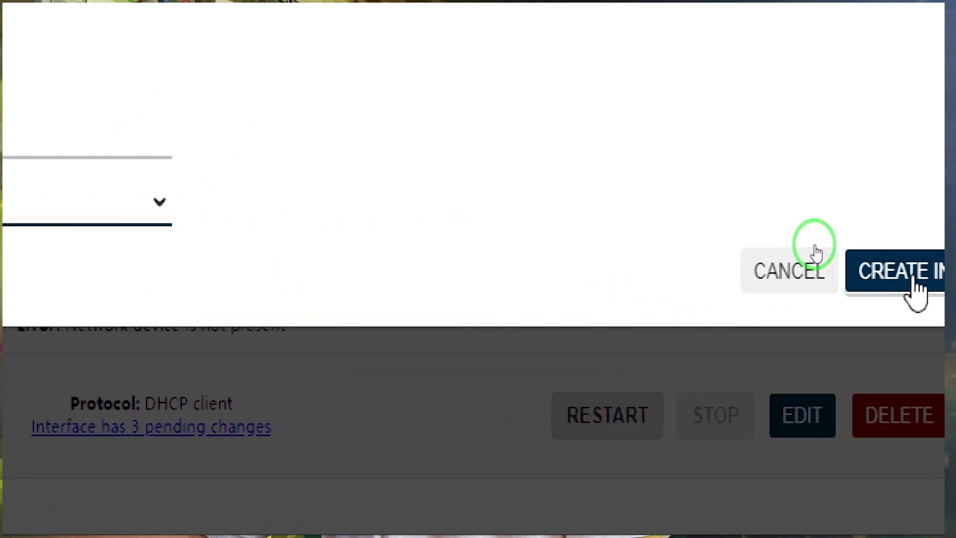
click(914, 279)
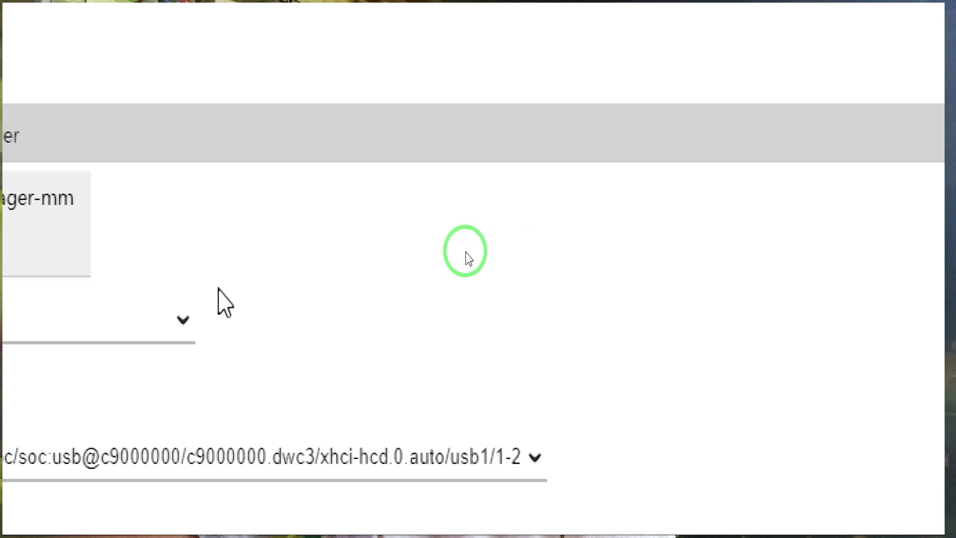
Select the USB modem ending in usb1/1-2 as the mm interface's modem device and set its APN to internet
scroll(411, 311, down, 3)
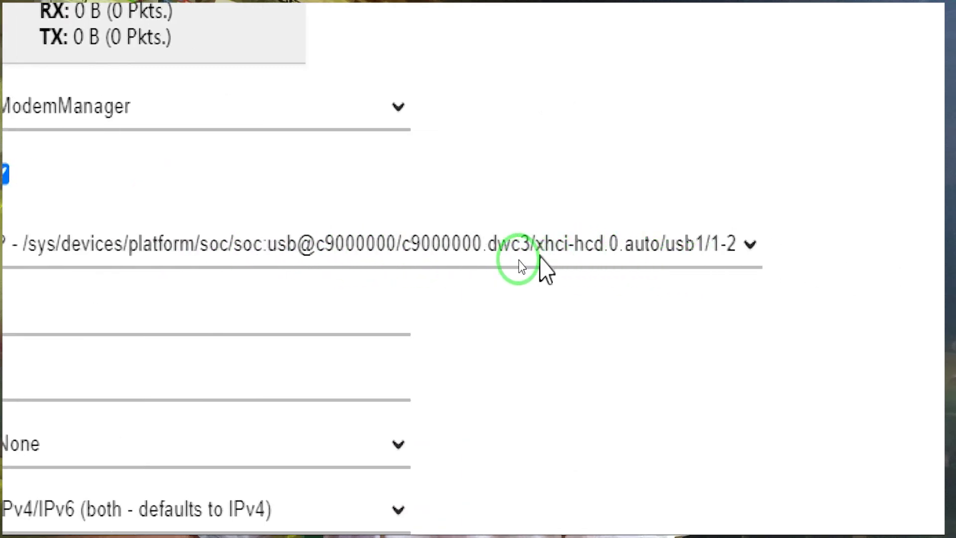
click(48, 251)
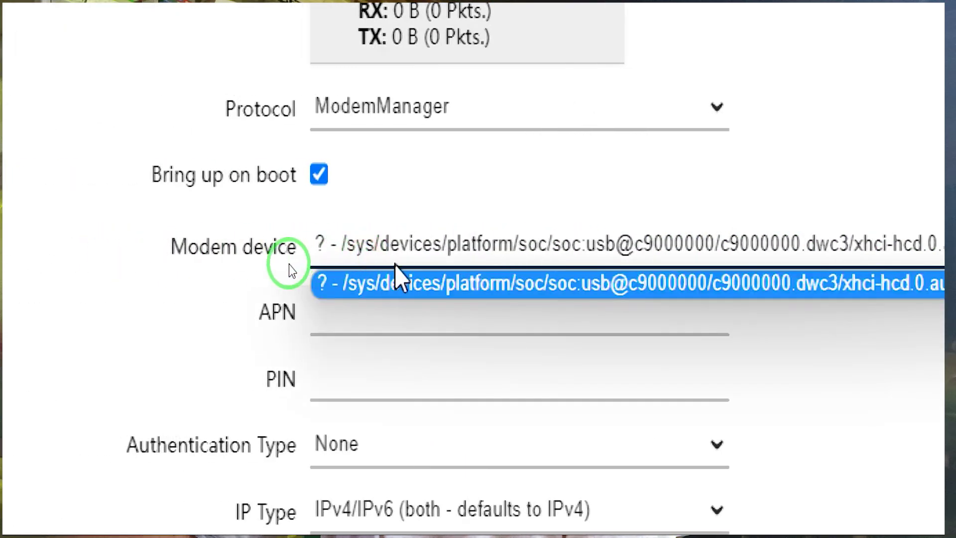
click(395, 285)
scroll(523, 423, down, 1)
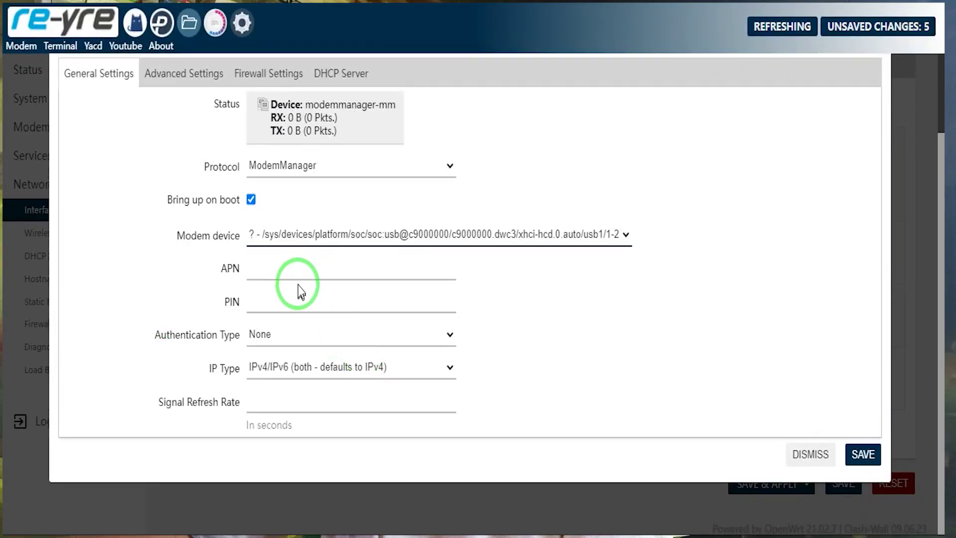
click(296, 267)
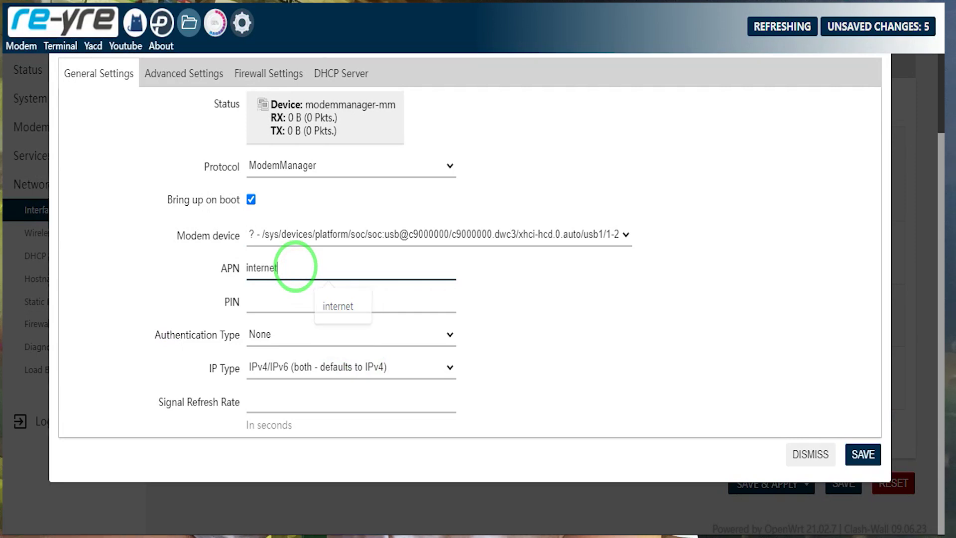
click(444, 283)
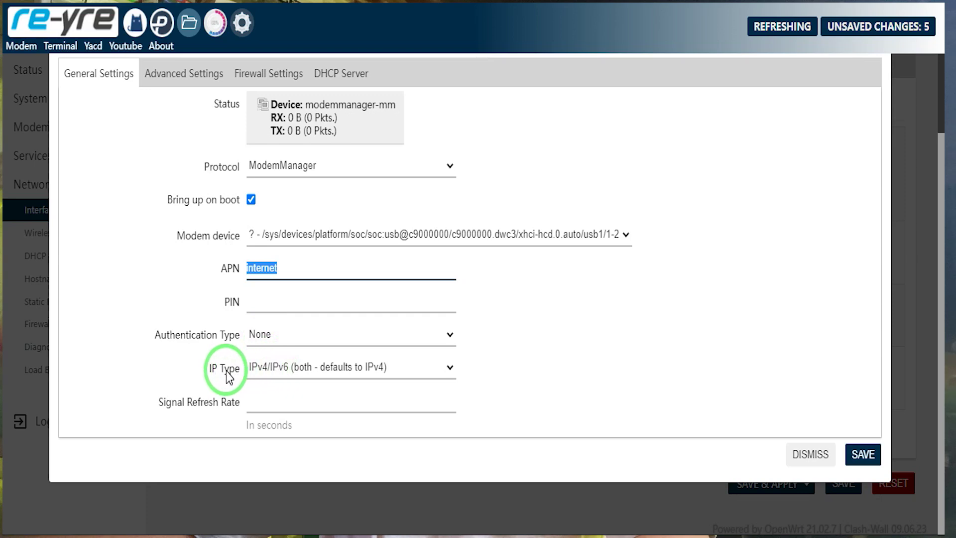
Set the mm interface's IP type to IPv4 only and its signal refresh rate to 30 seconds
click(254, 367)
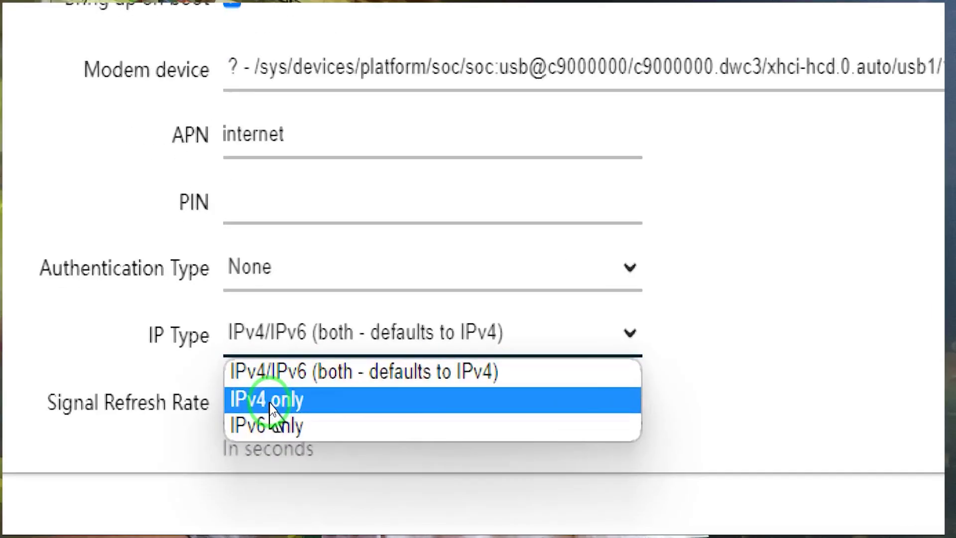
click(269, 401)
click(293, 406)
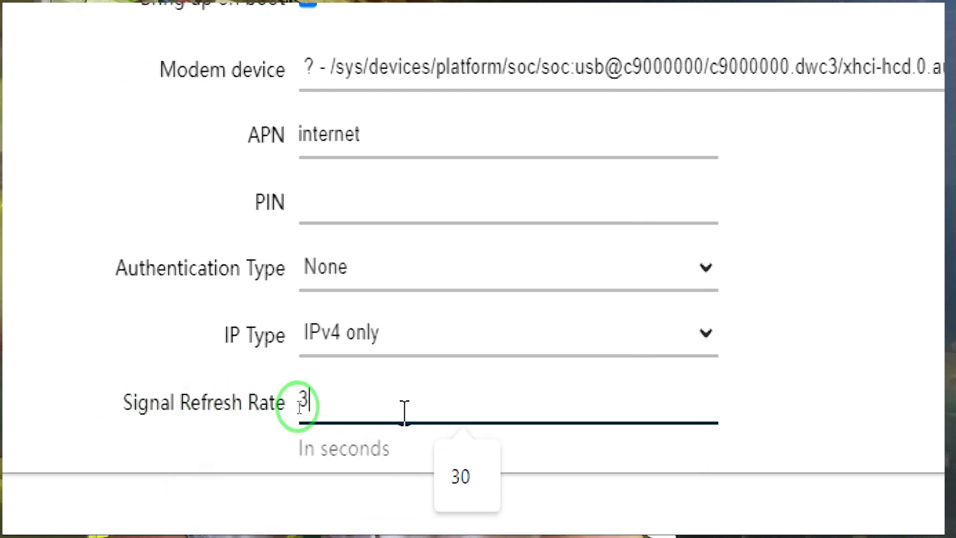
text(30)
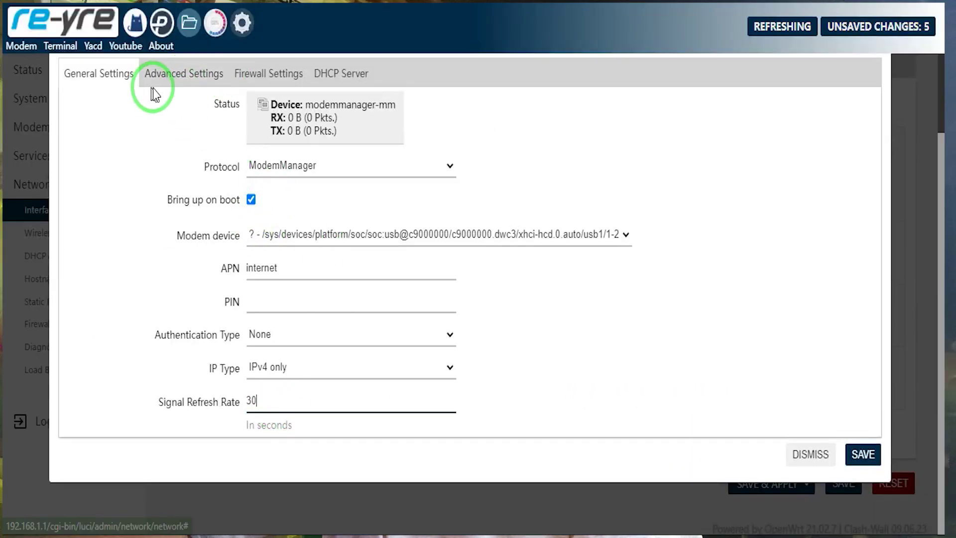
Assign the mm interface to the wan firewall zone, save it, and apply all pending network changes
click(244, 80)
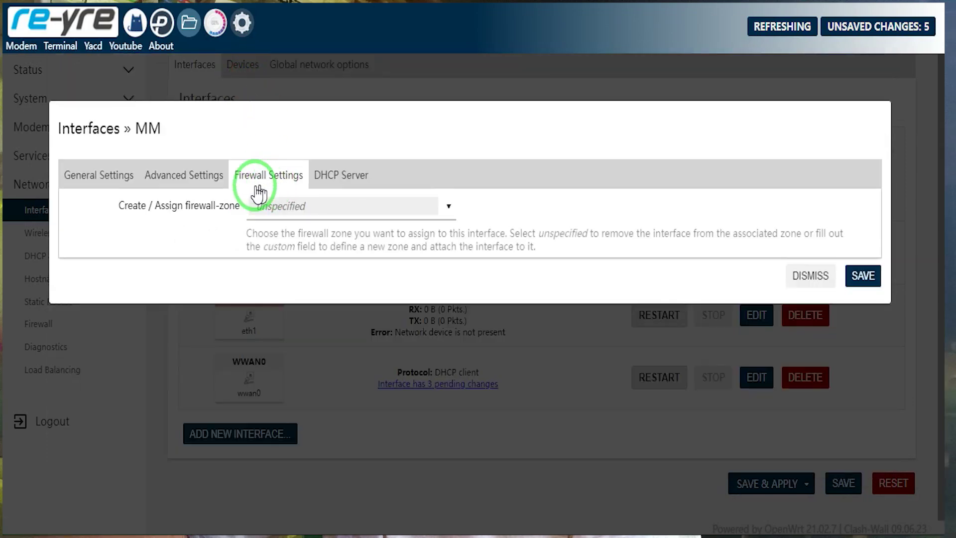
click(296, 207)
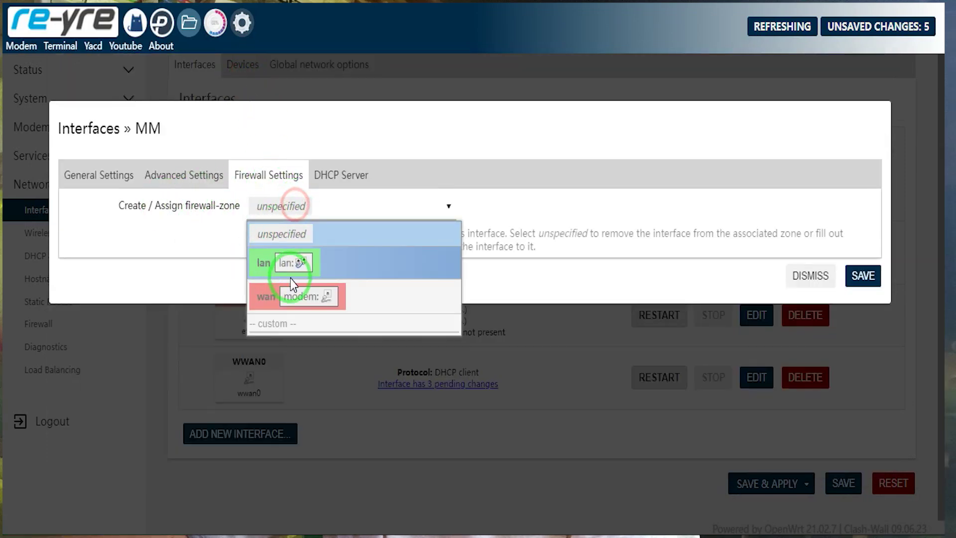
click(339, 296)
click(861, 282)
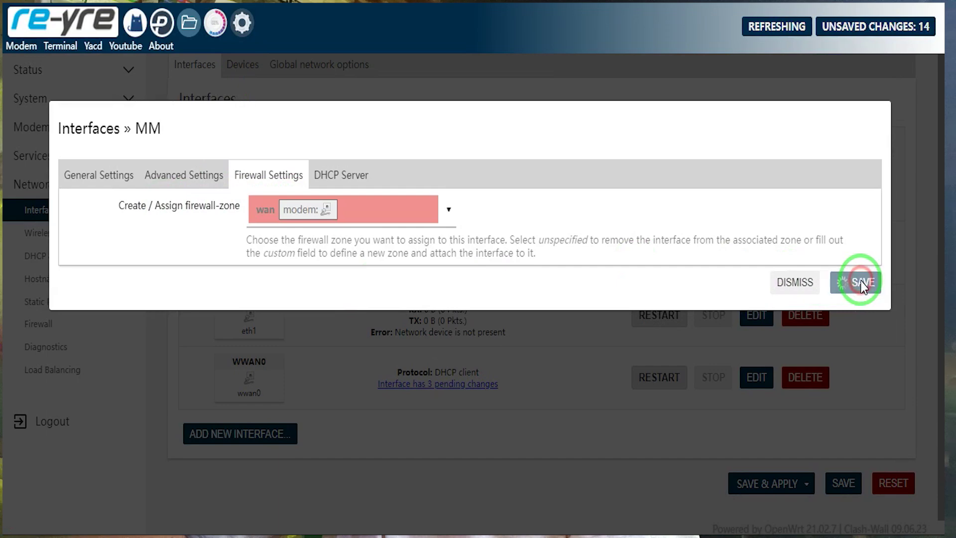
click(749, 482)
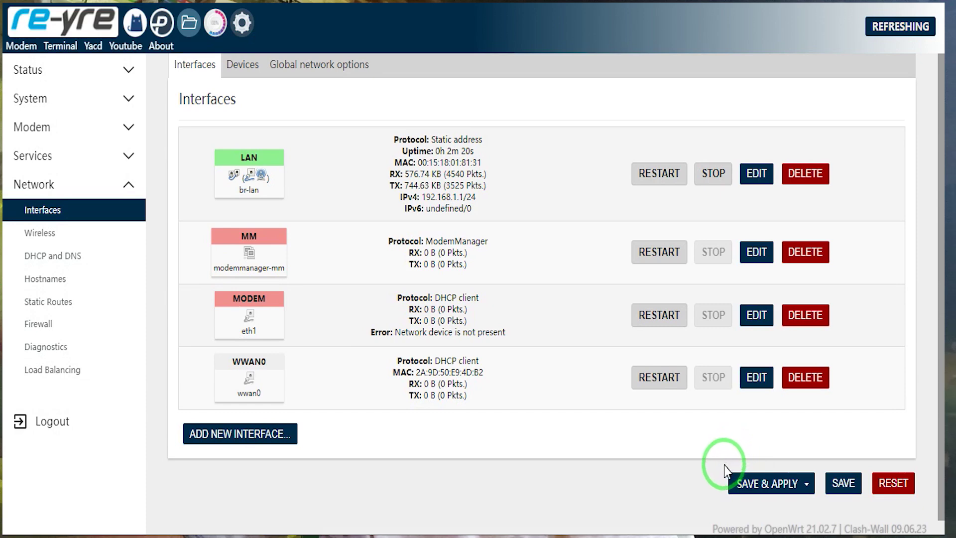
Check the status and the RX and TX traffic of the WWAN0 and MM interfaces
drag(419, 396, 468, 397)
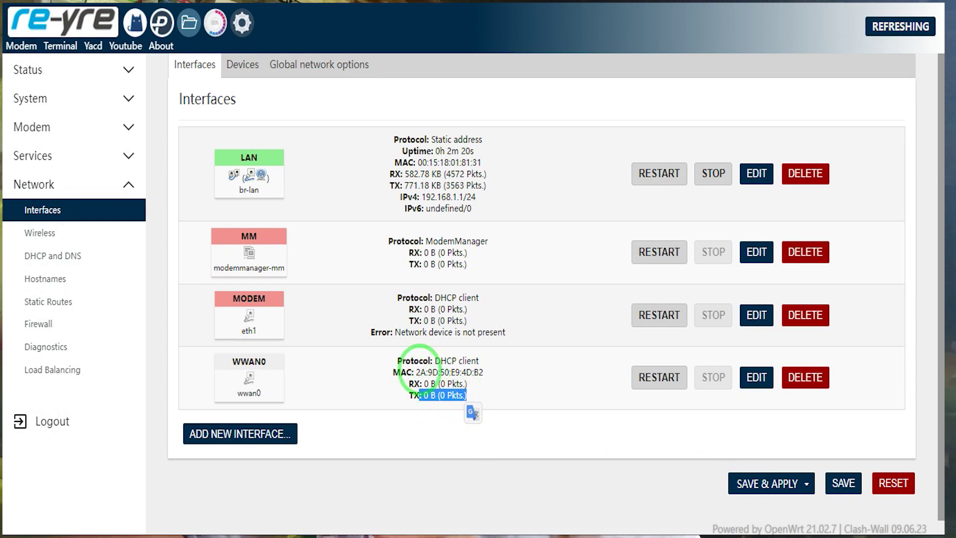
drag(413, 373, 464, 372)
drag(421, 396, 492, 394)
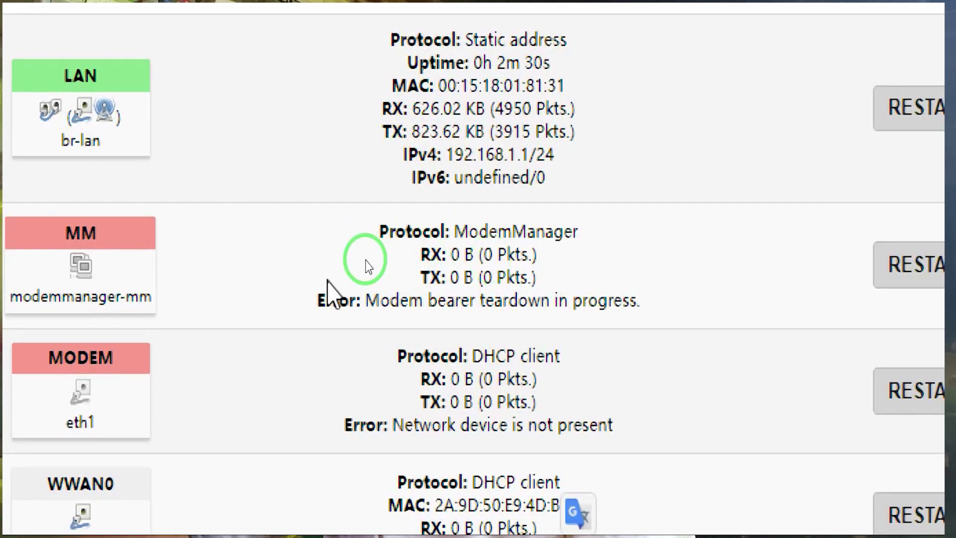
drag(162, 297, 297, 301)
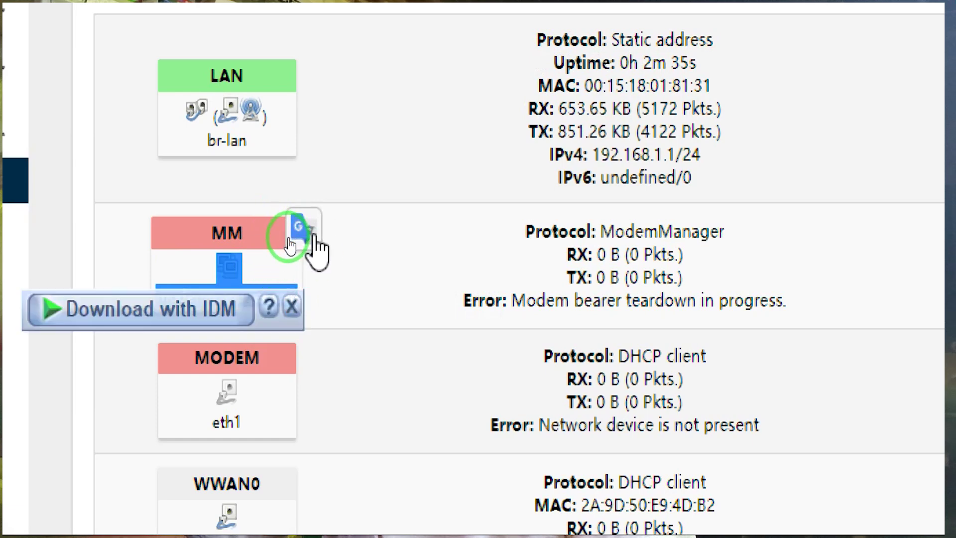
click(184, 230)
scroll(245, 483, down, 3)
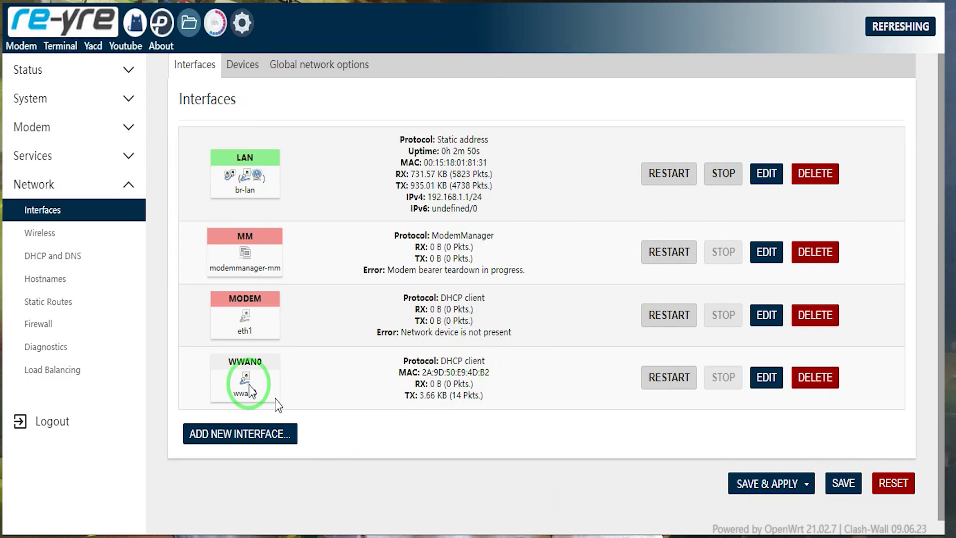
Run sed -i -e '/413c:81d7/,+5d' /etc/usb-mode.json in the router's terminal
click(60, 50)
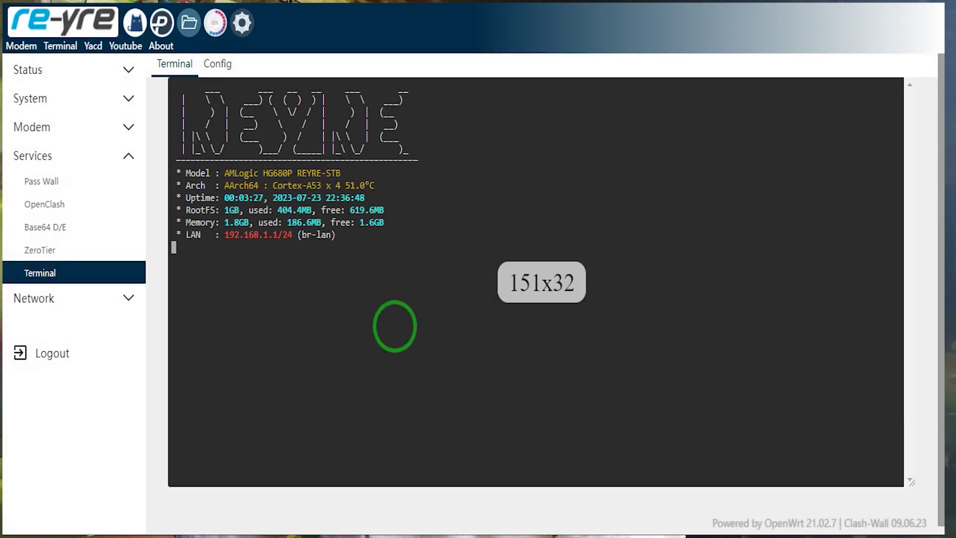
right_click(390, 319)
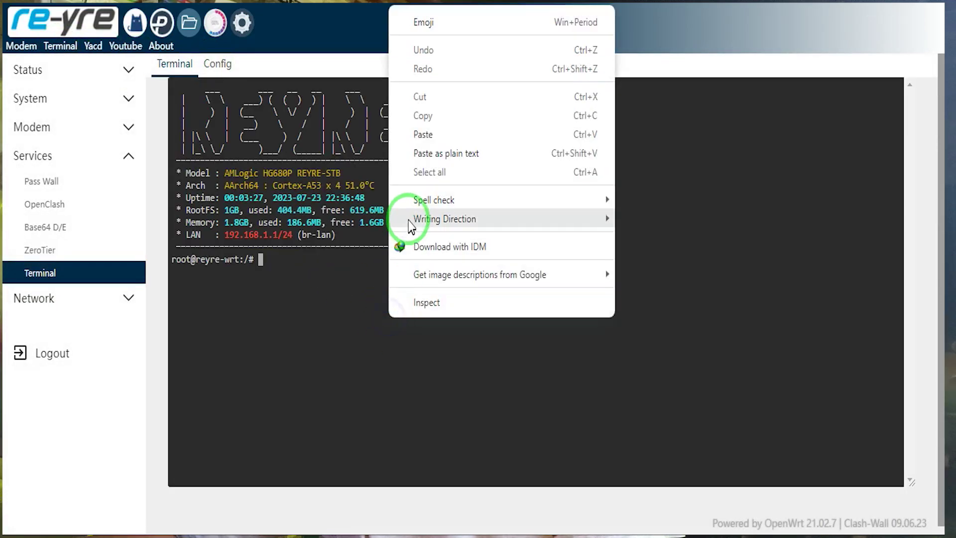
click(423, 135)
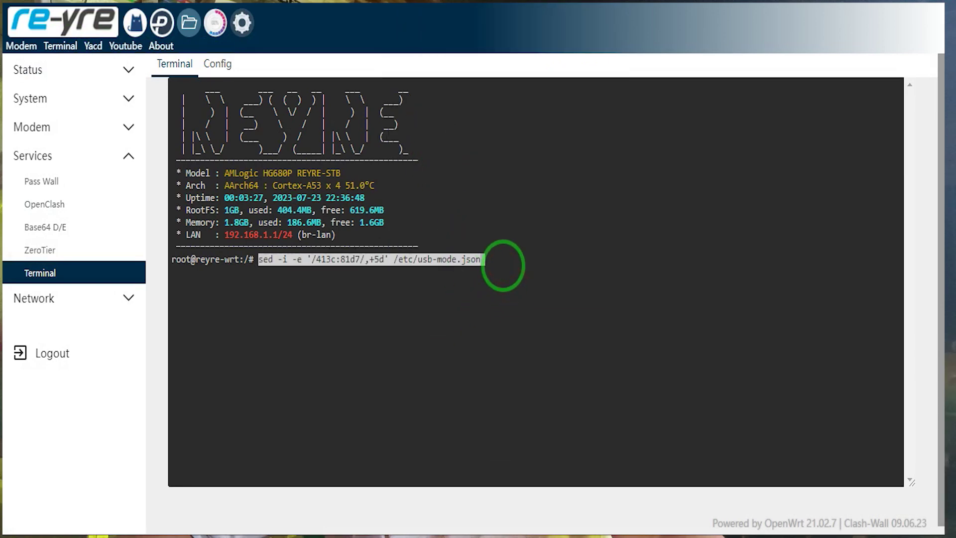
key(Return)
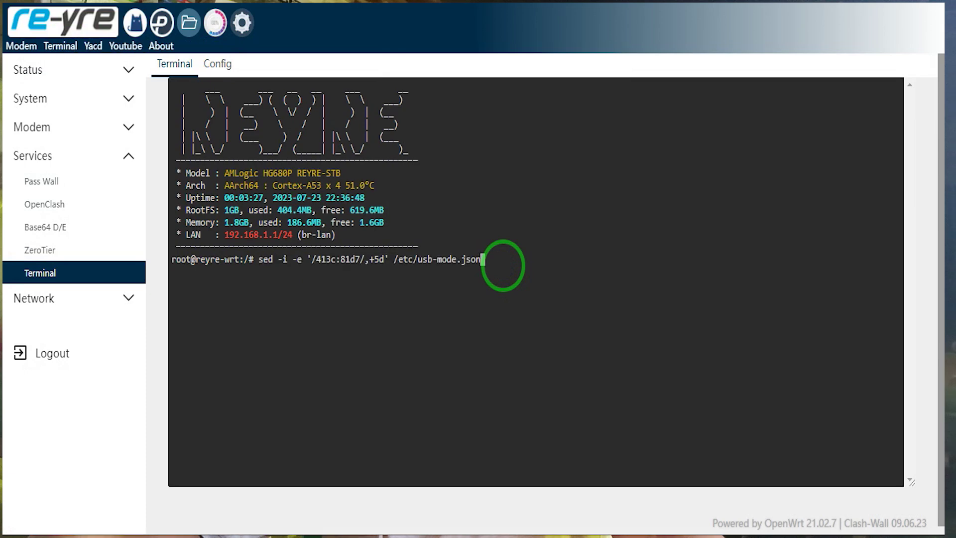
key(Return)
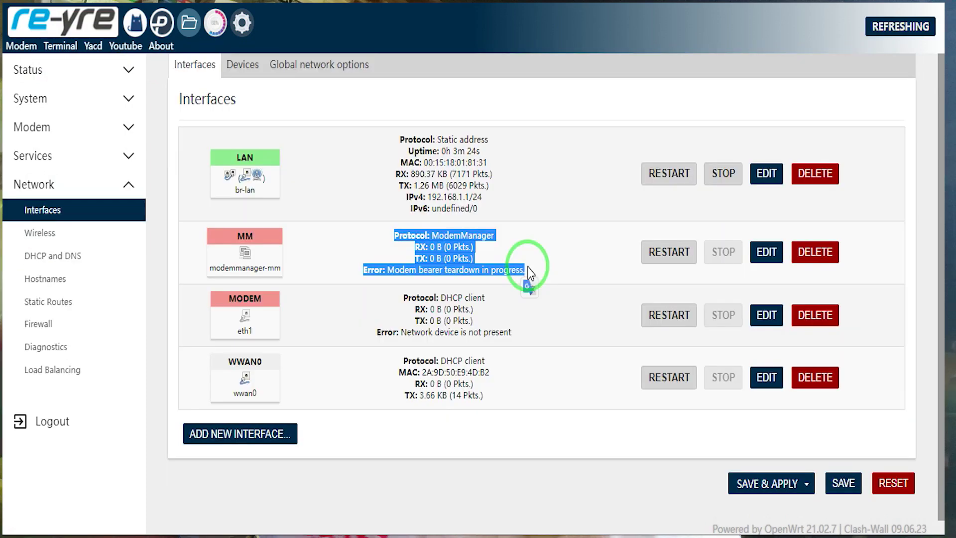
Review the MM interface's protocol, traffic and error details in the interfaces list
click(529, 273)
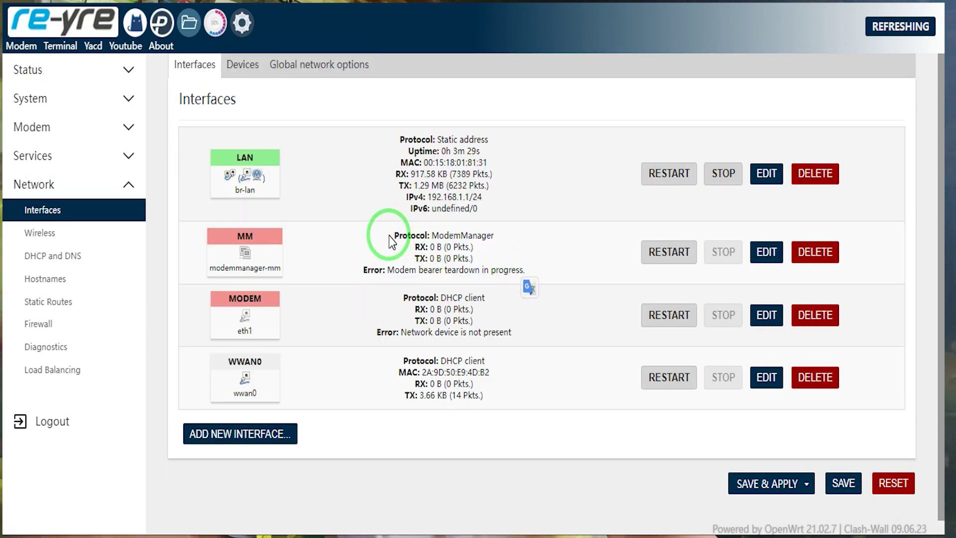
drag(393, 238, 506, 273)
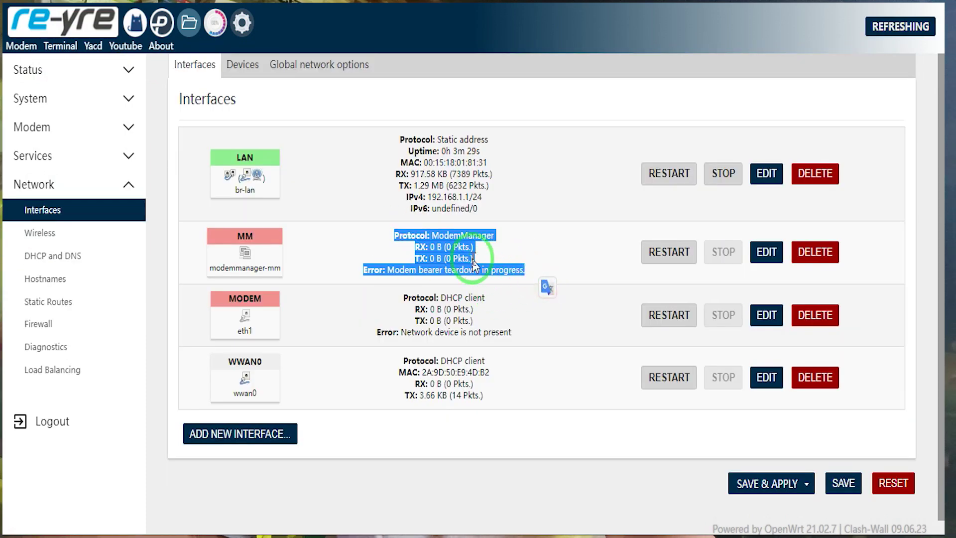
Open the usr/bin folder in the router's file manager
click(190, 23)
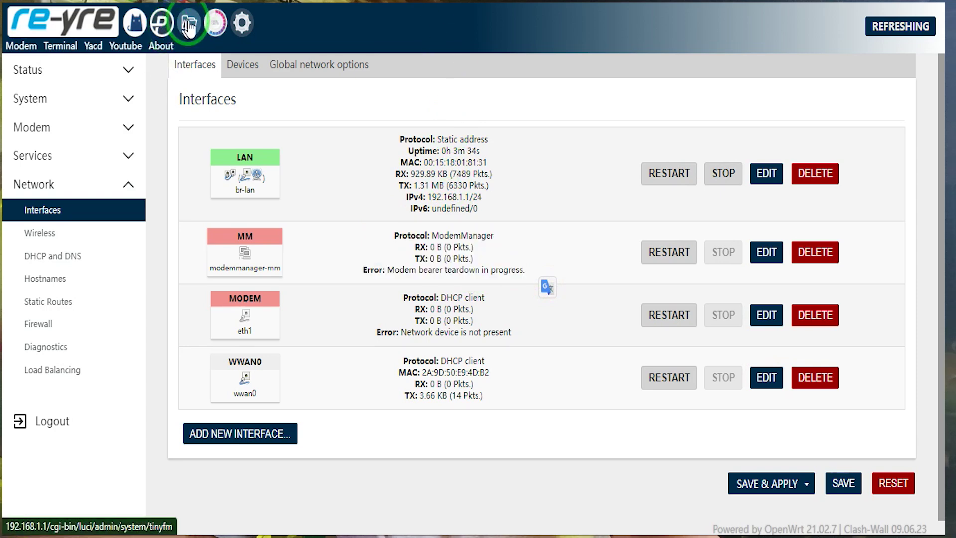
click(83, 102)
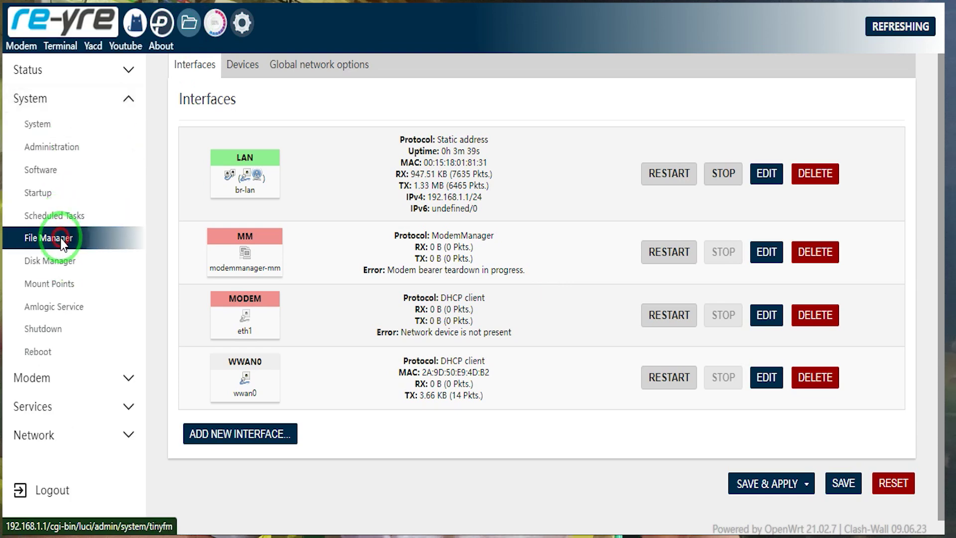
click(61, 239)
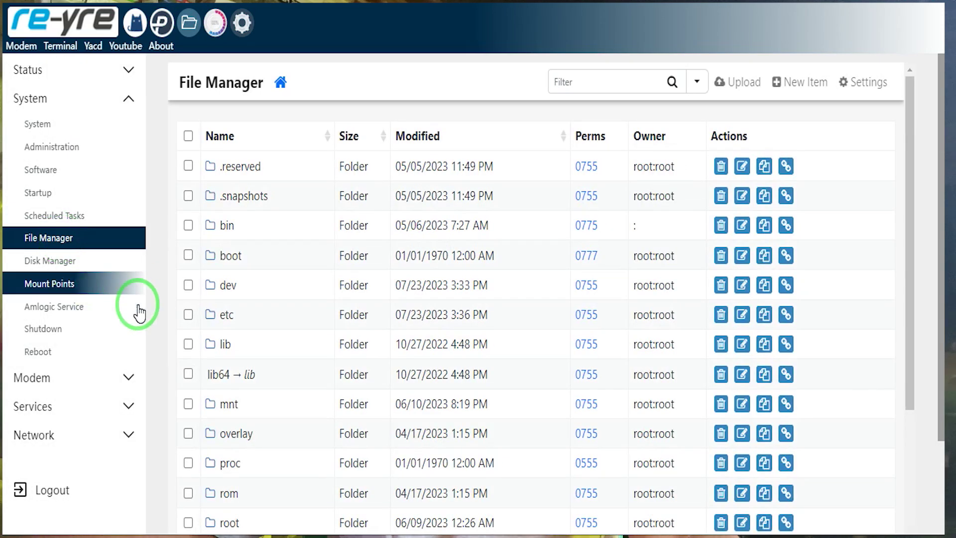
scroll(196, 351, down, 7)
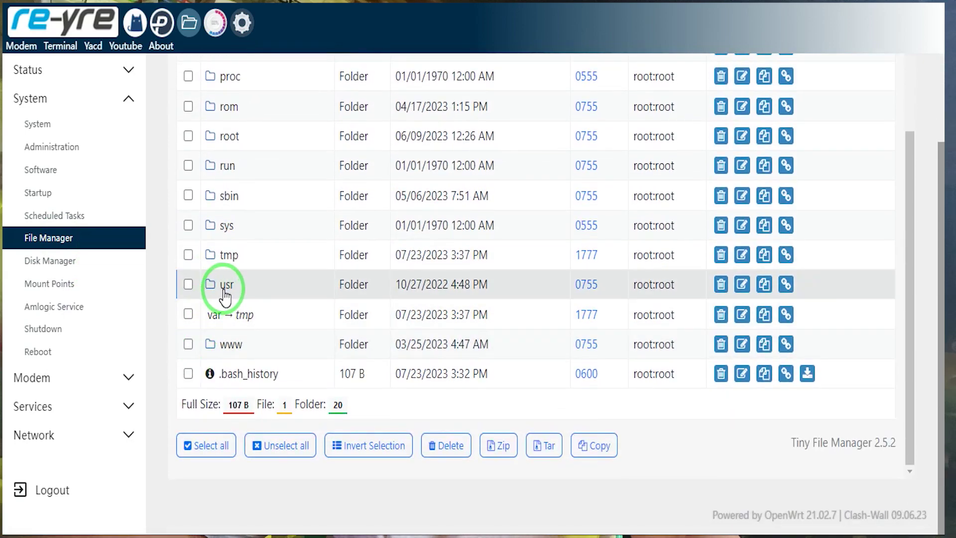
click(226, 284)
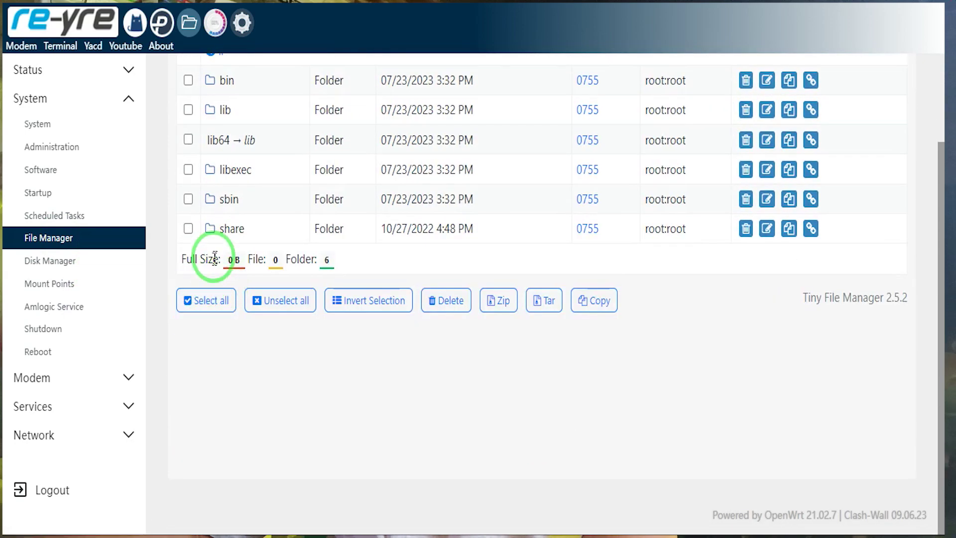
click(227, 83)
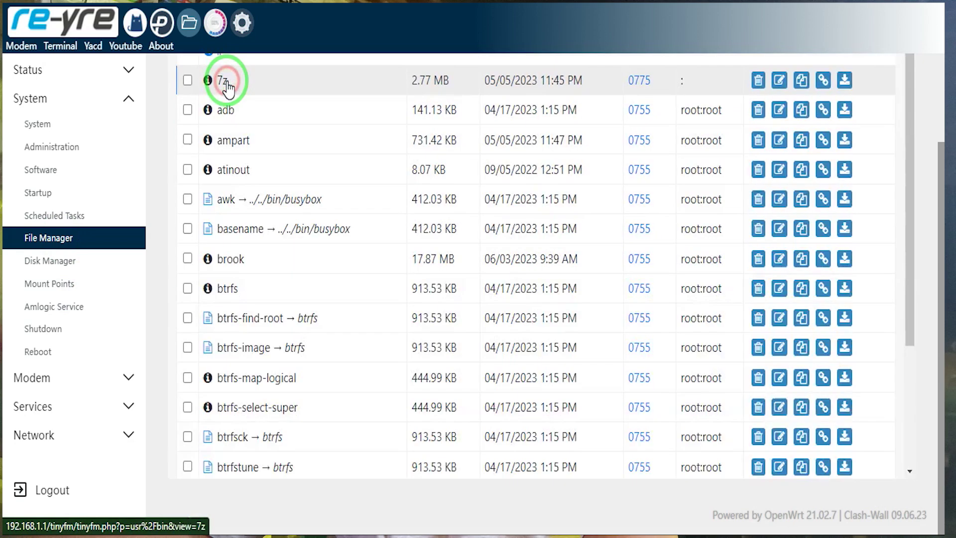
Upload the restartmodem file from the computer's DATA (D:) drive to the usr/bin folder
drag(938, 357, 940, 189)
click(741, 87)
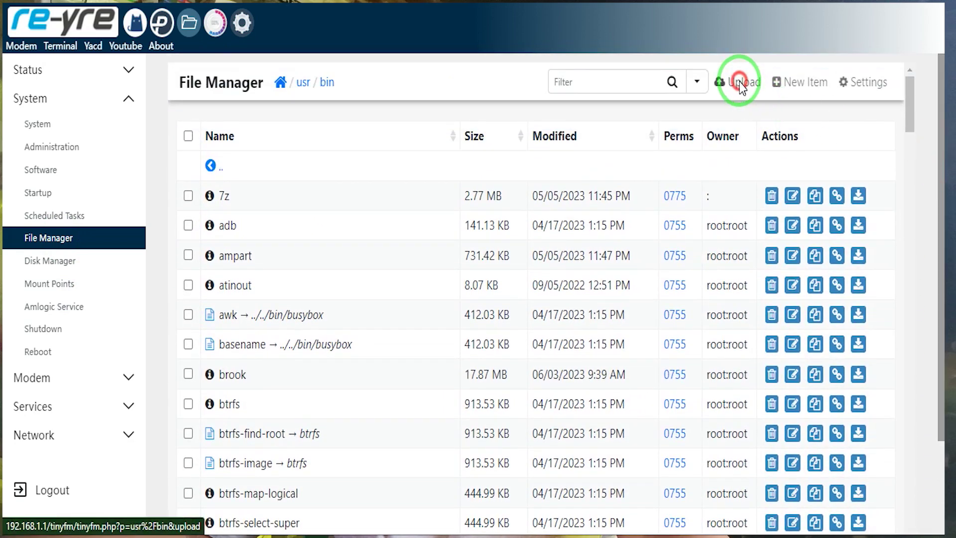
click(323, 260)
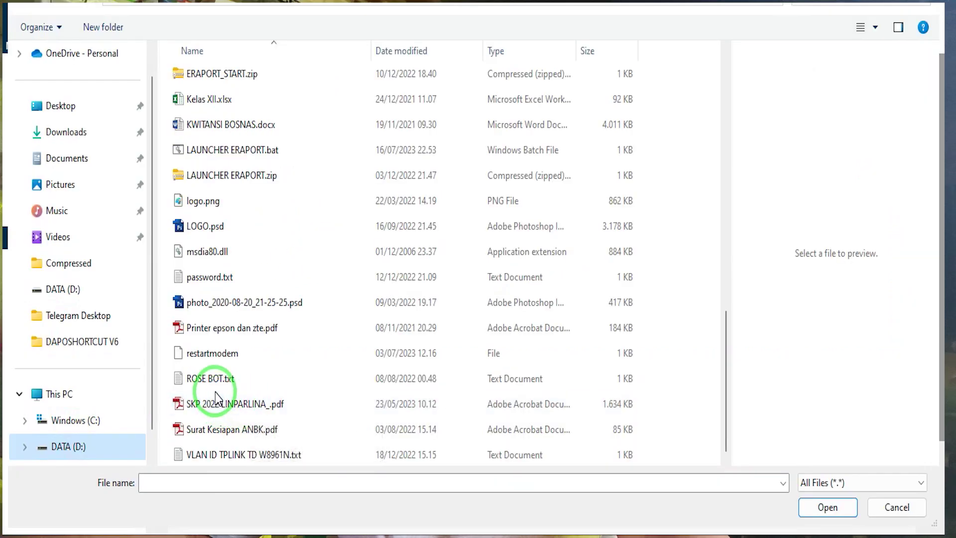
click(219, 354)
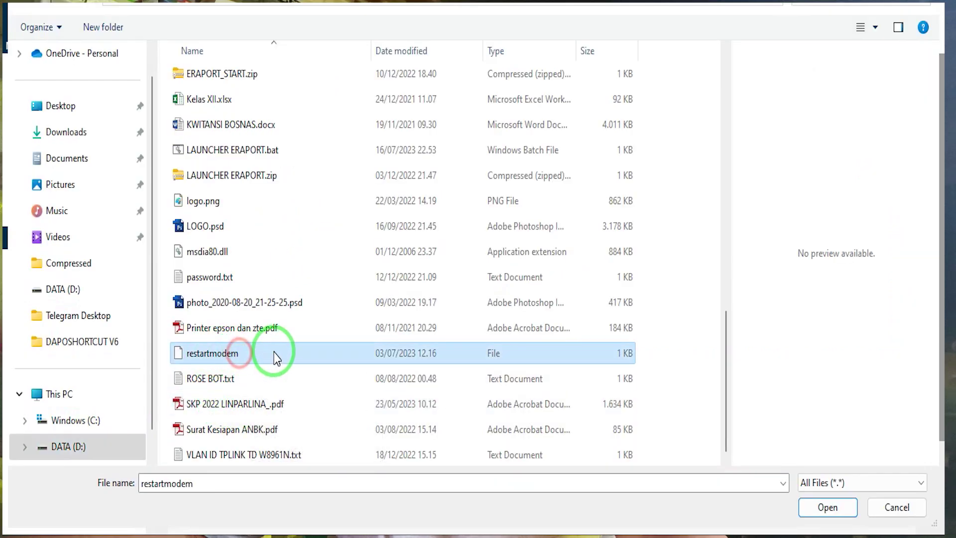
double_click(274, 357)
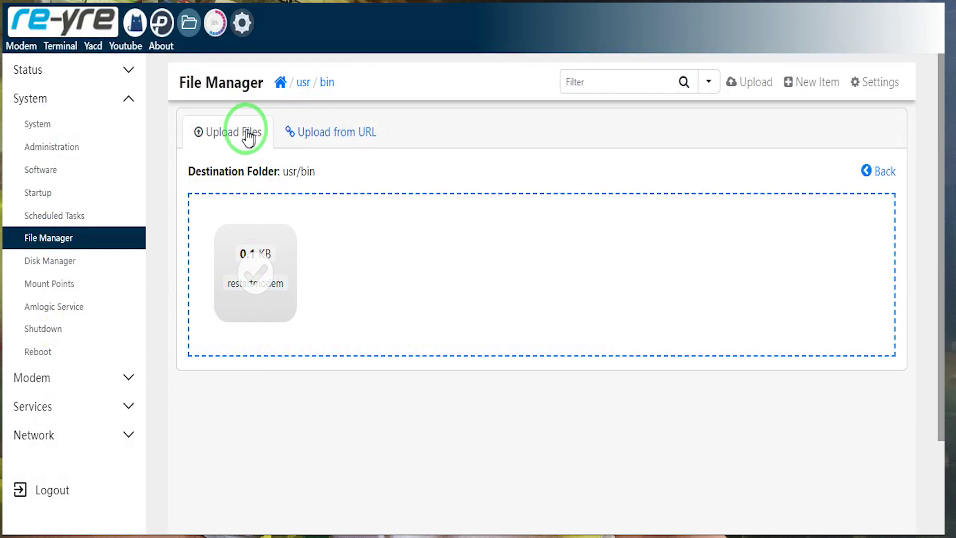
Grant execute permission on the restartmodem file in usr/bin to owner, group and other, and check its permissions value
click(328, 85)
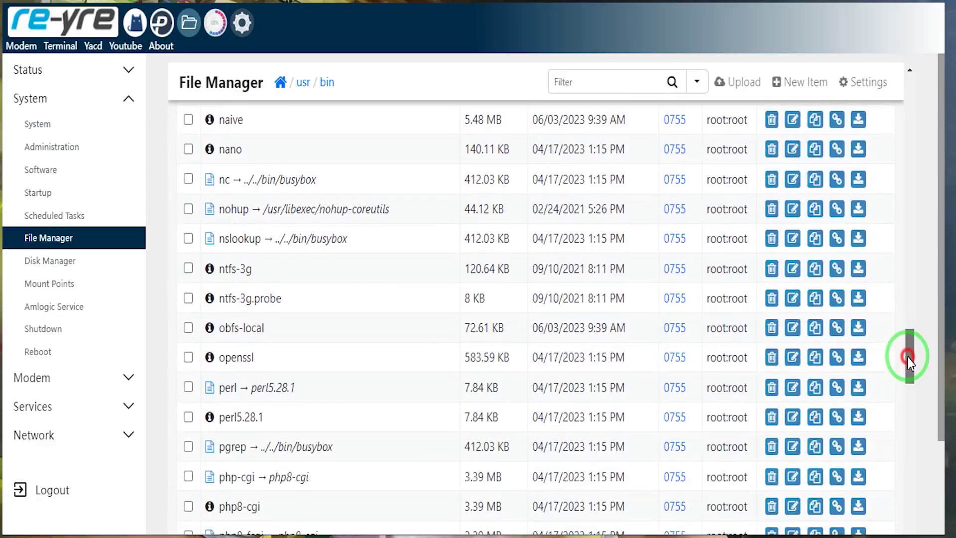
drag(908, 356, 910, 421)
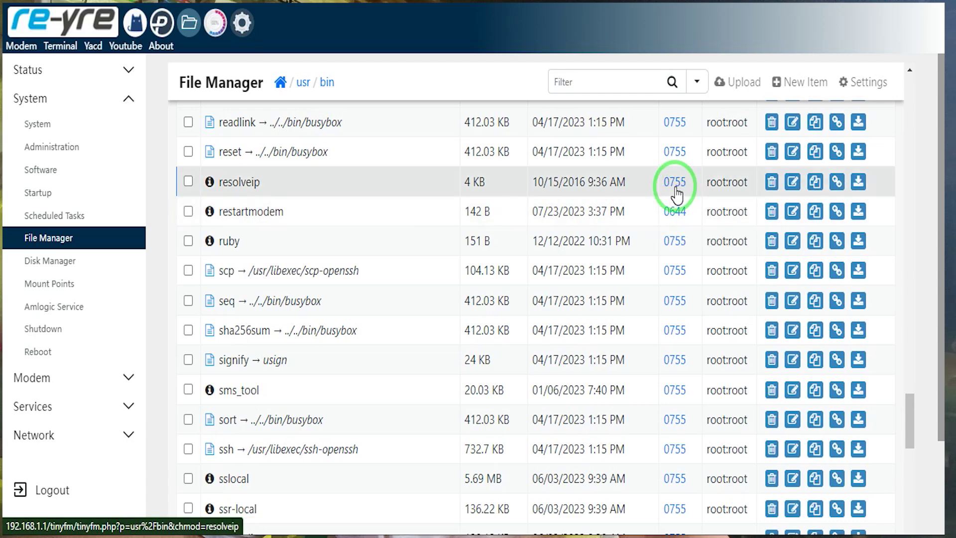
click(678, 211)
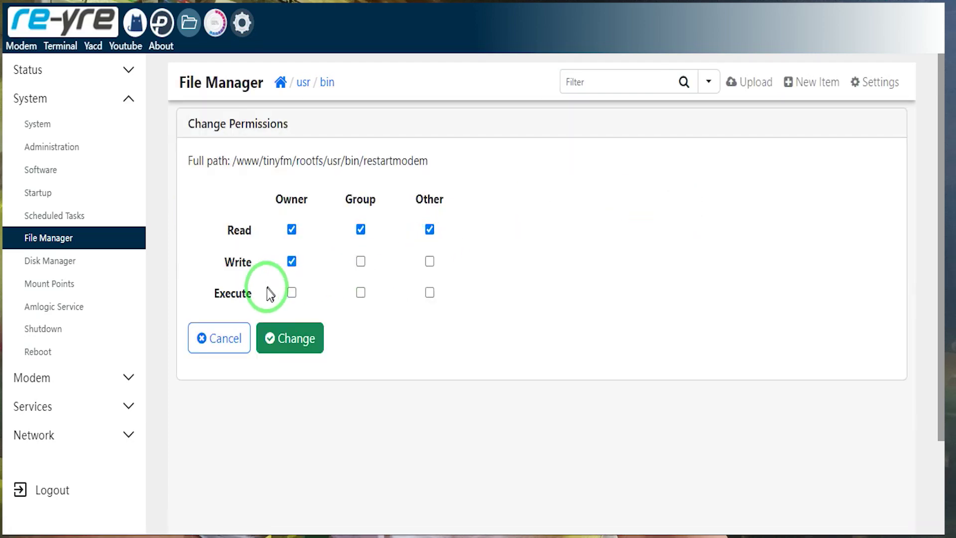
click(292, 293)
click(361, 292)
click(429, 293)
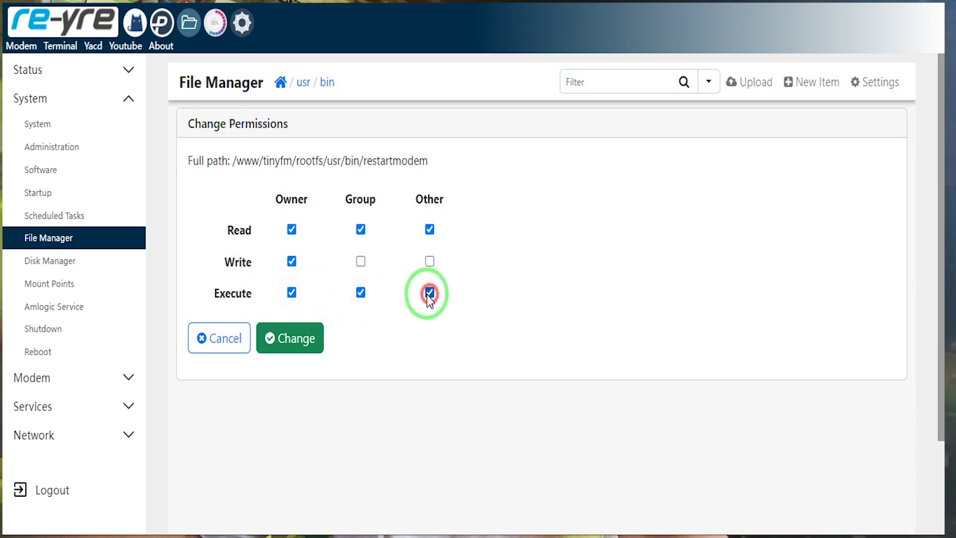
click(294, 338)
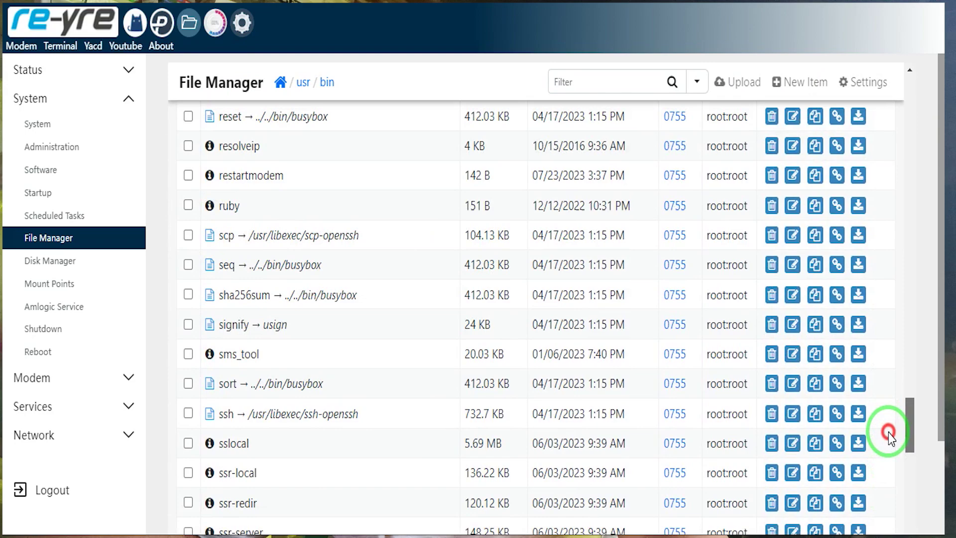
drag(689, 175, 669, 175)
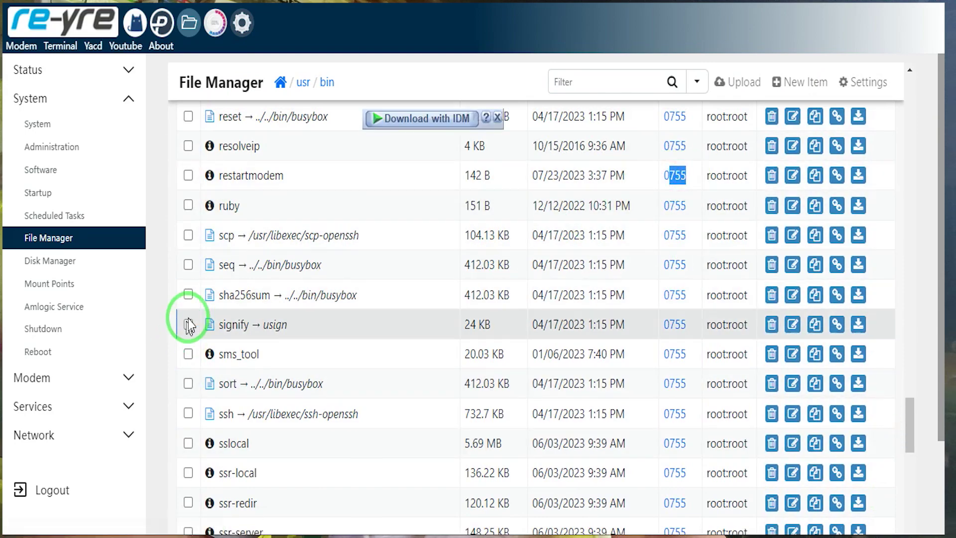
Add the line "sleep 11 && /usr/bin/restartmodem" before exit 0 in the local startup script
scroll(183, 331, up, 3)
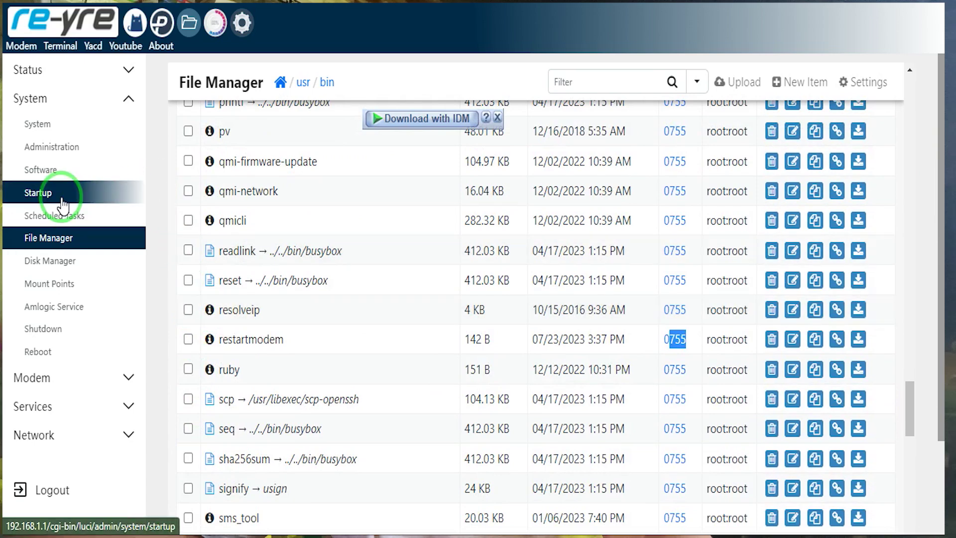
click(45, 199)
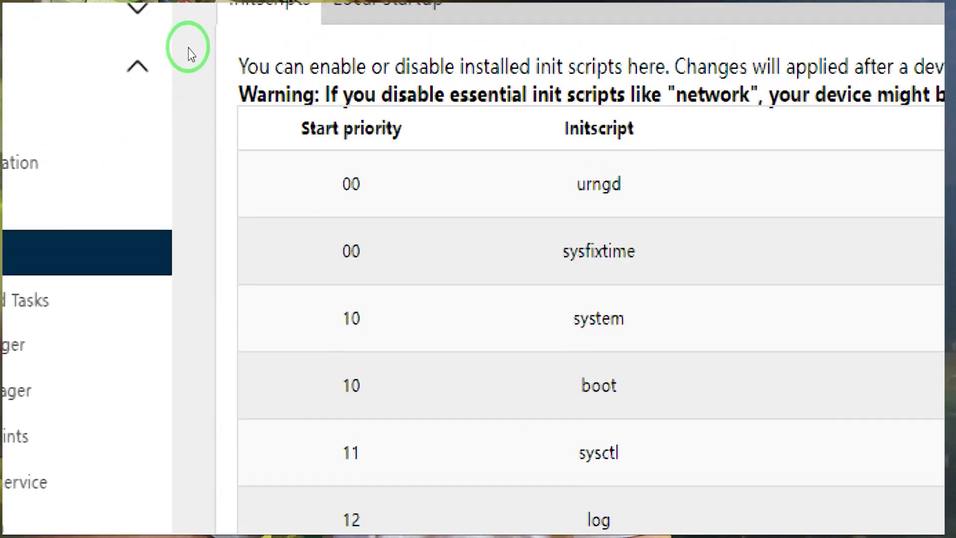
click(381, 20)
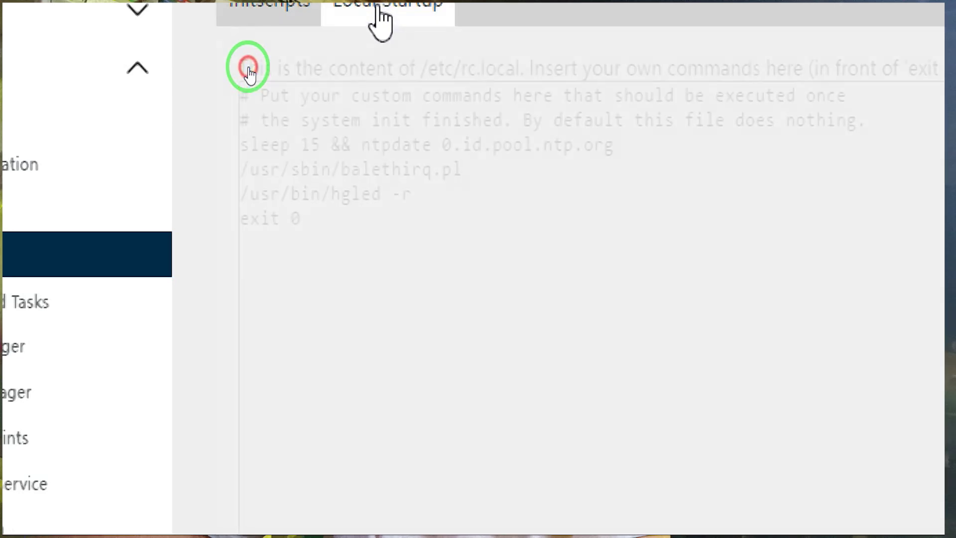
click(419, 196)
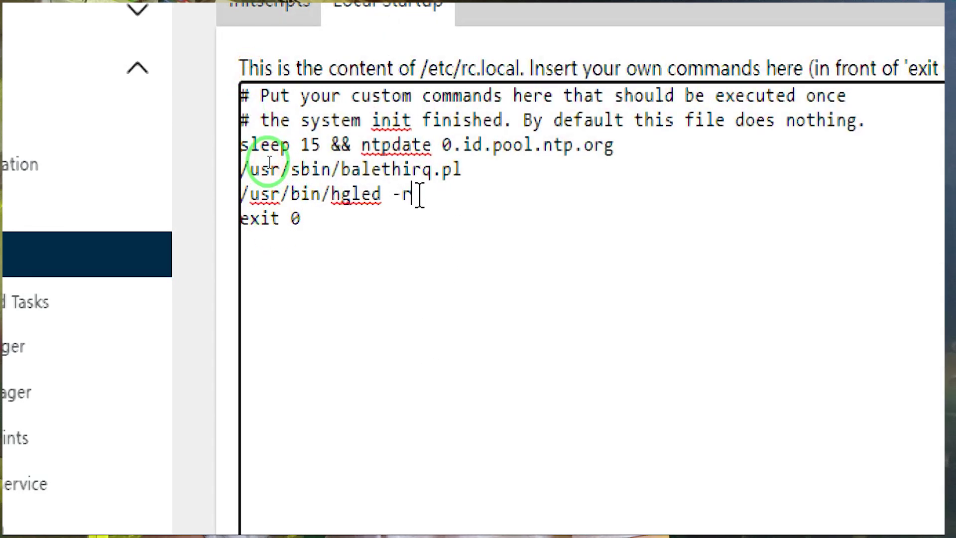
key(Return)
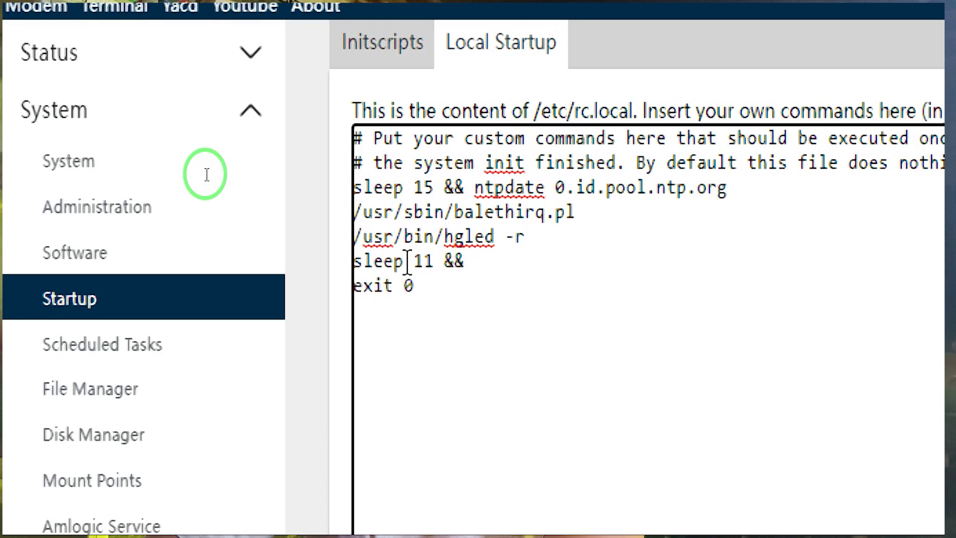
text(/usr/)
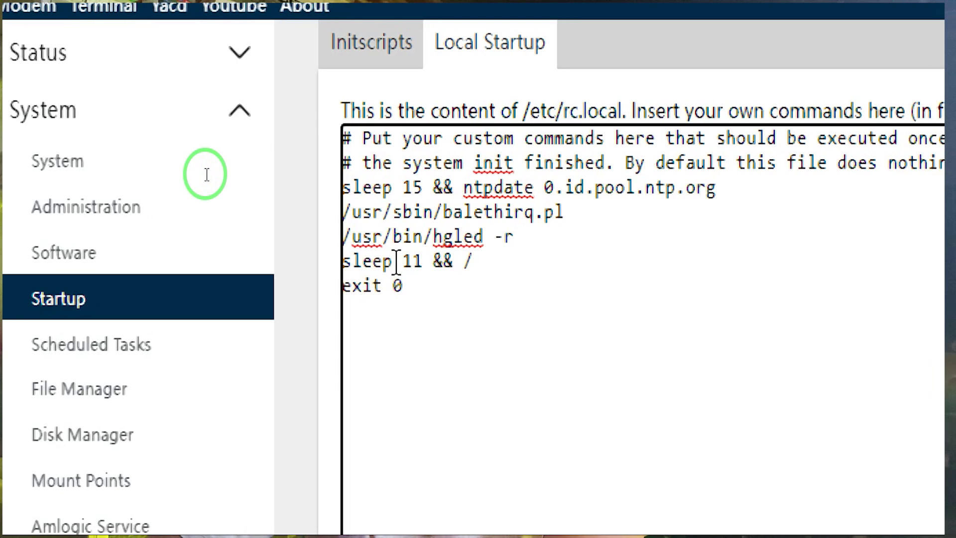
text(bin/)
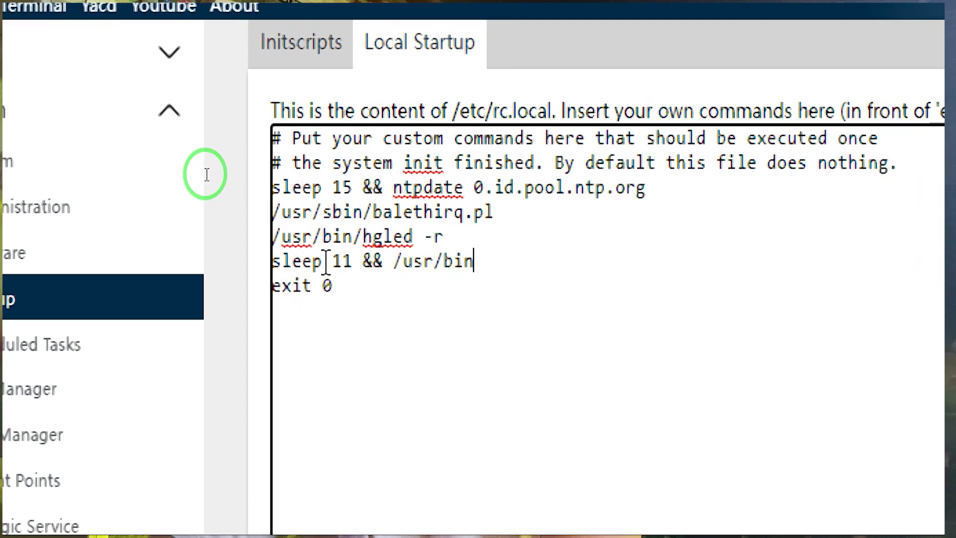
text(restart)
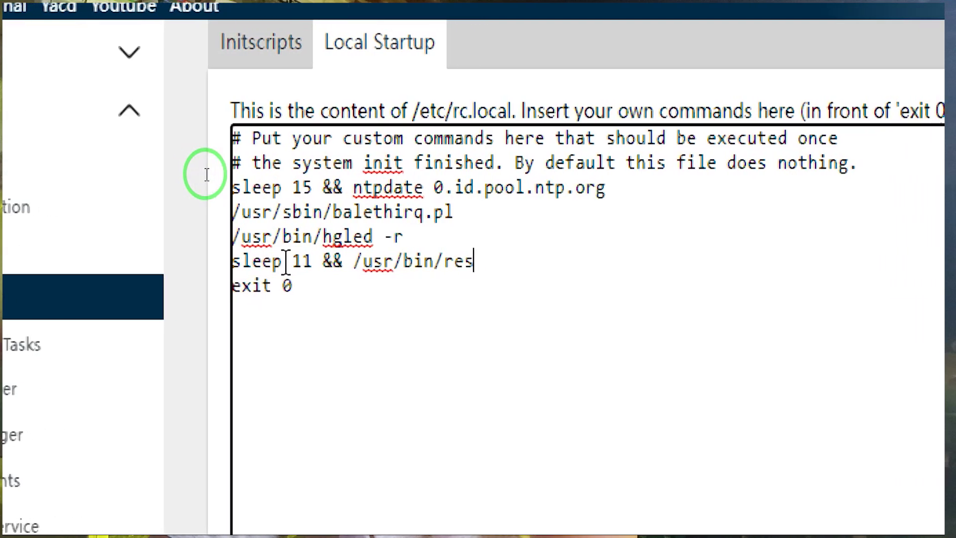
text(modem)
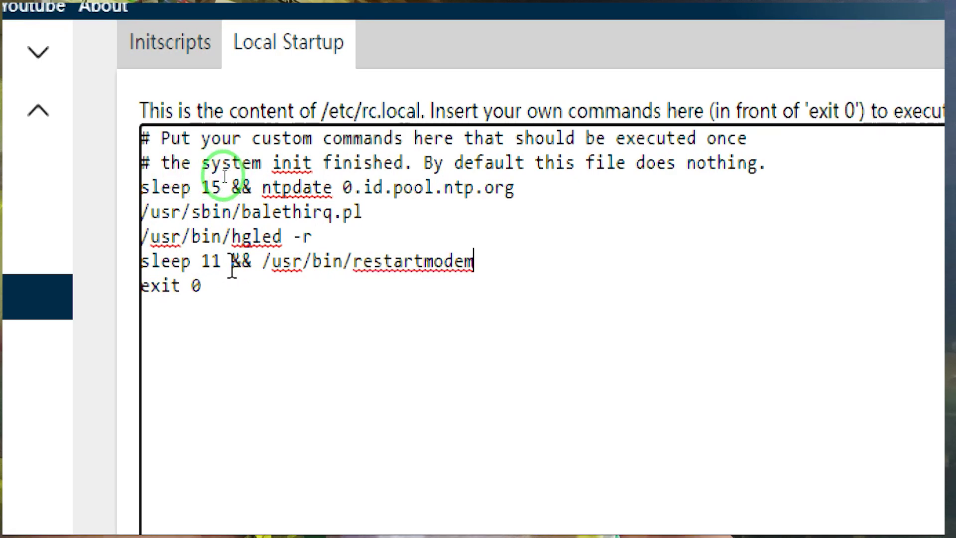
Review the sleep 11 delay in the new startup line and save the local startup script
drag(220, 261, 122, 277)
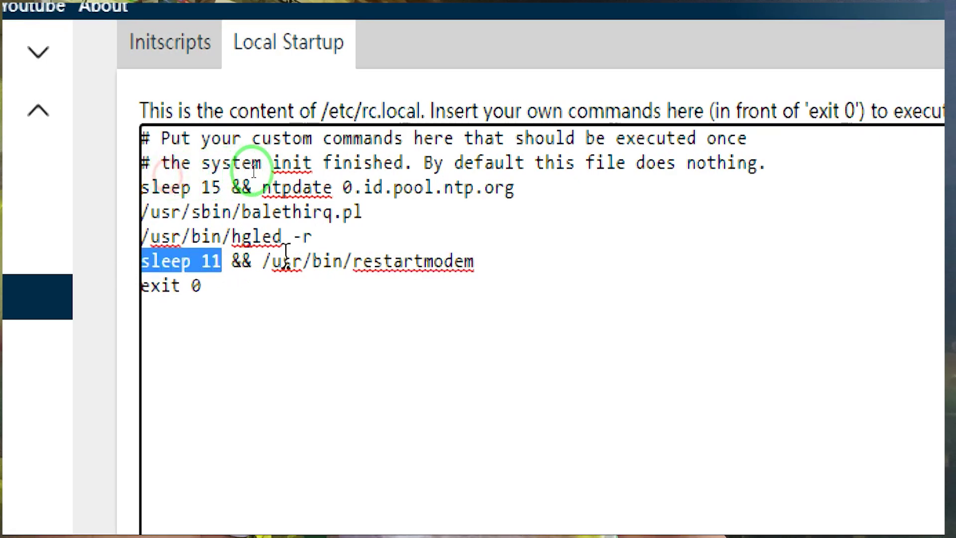
click(553, 269)
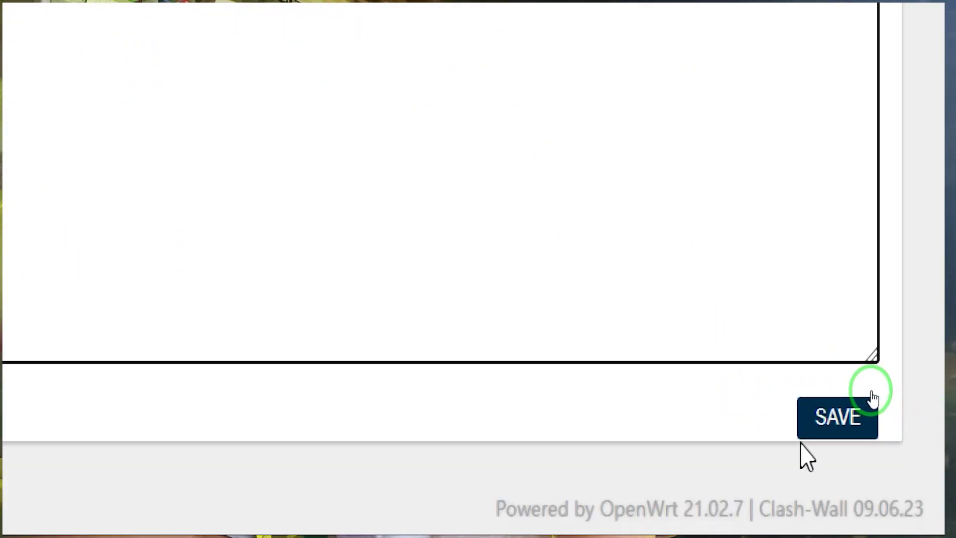
click(826, 427)
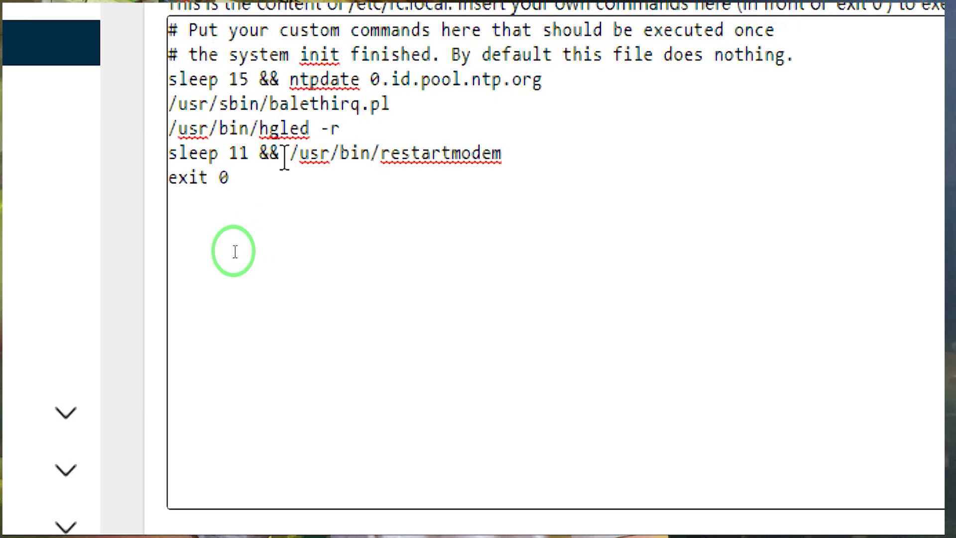
Review the /usr/bin/restartmodem command in the saved local startup script
drag(516, 156, 381, 164)
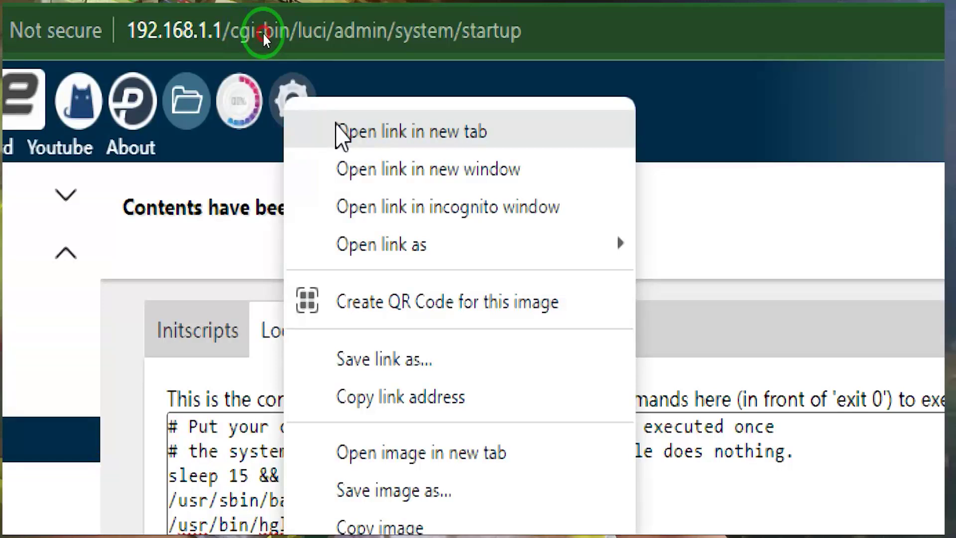
click(262, 32)
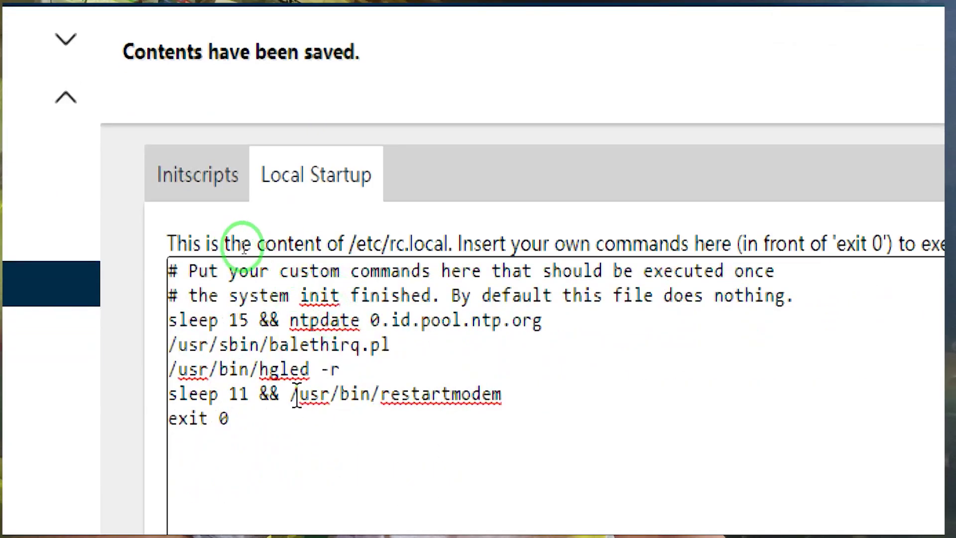
drag(291, 397, 513, 402)
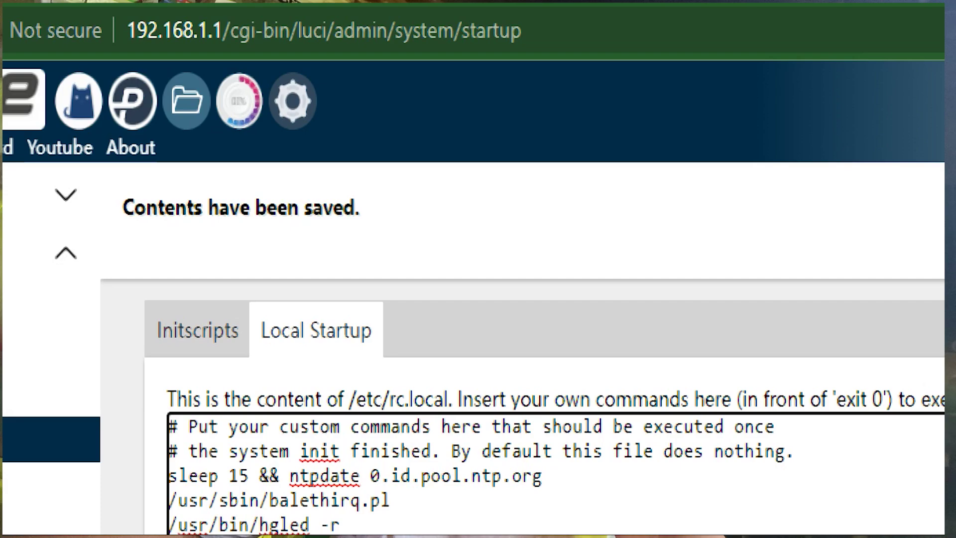
Check the status details of the WWAN0 and MM interfaces on the network interfaces page
click(605, 4)
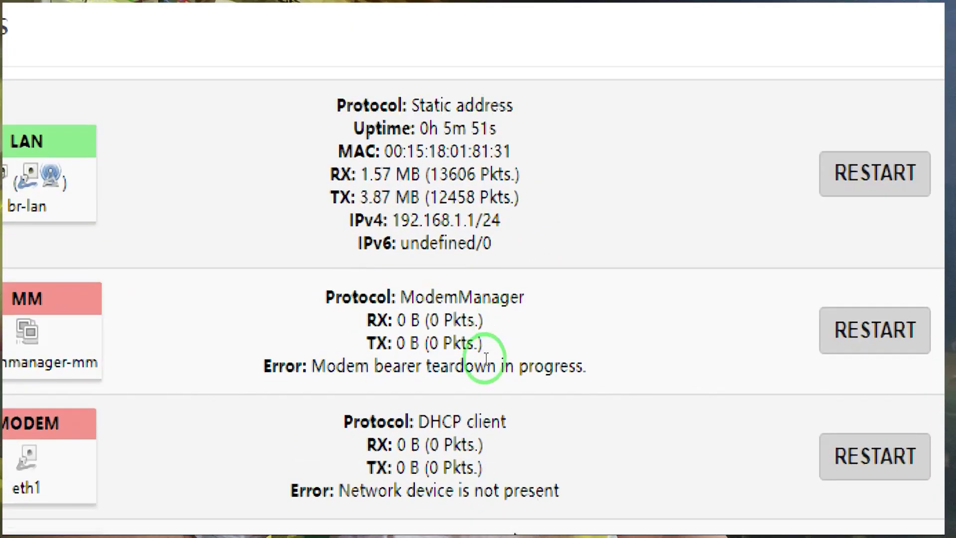
scroll(417, 420, down, 3)
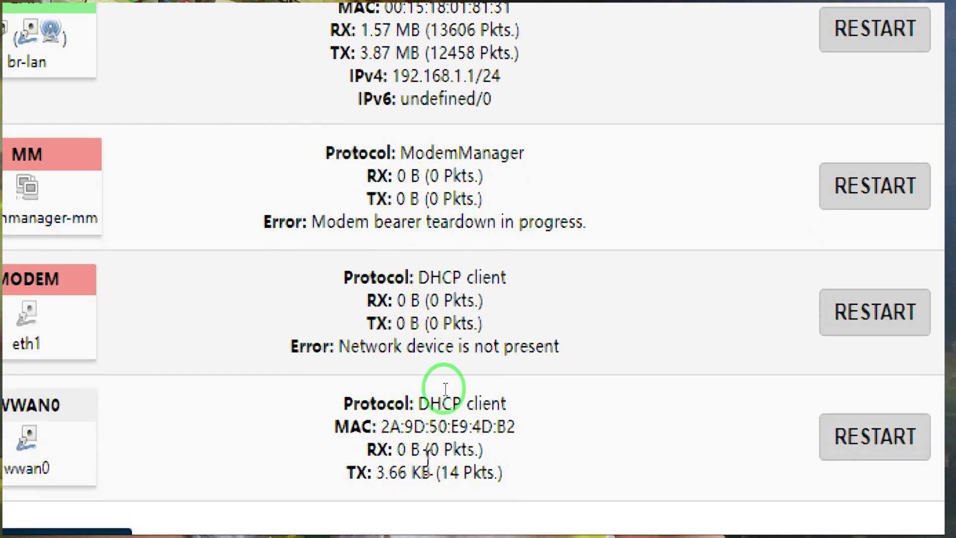
drag(380, 471, 513, 503)
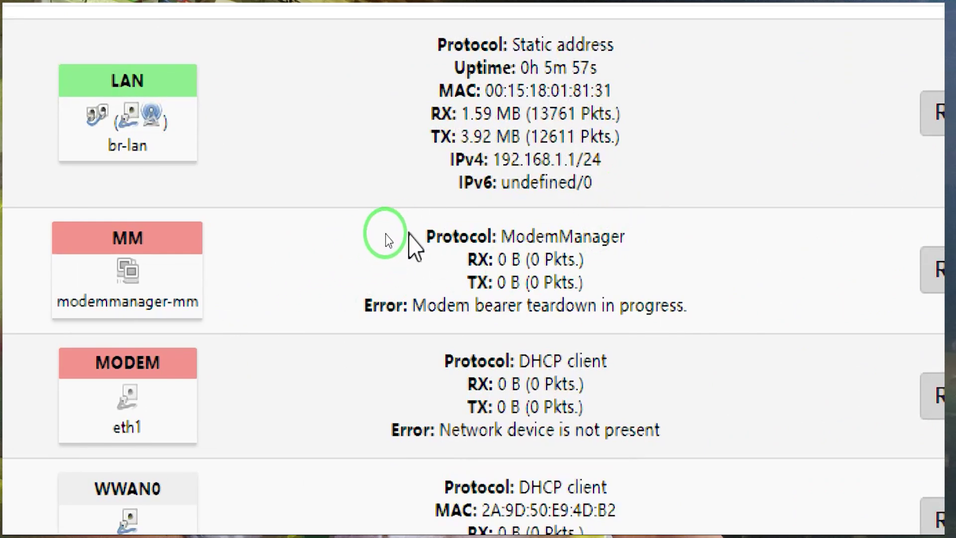
drag(418, 234, 694, 294)
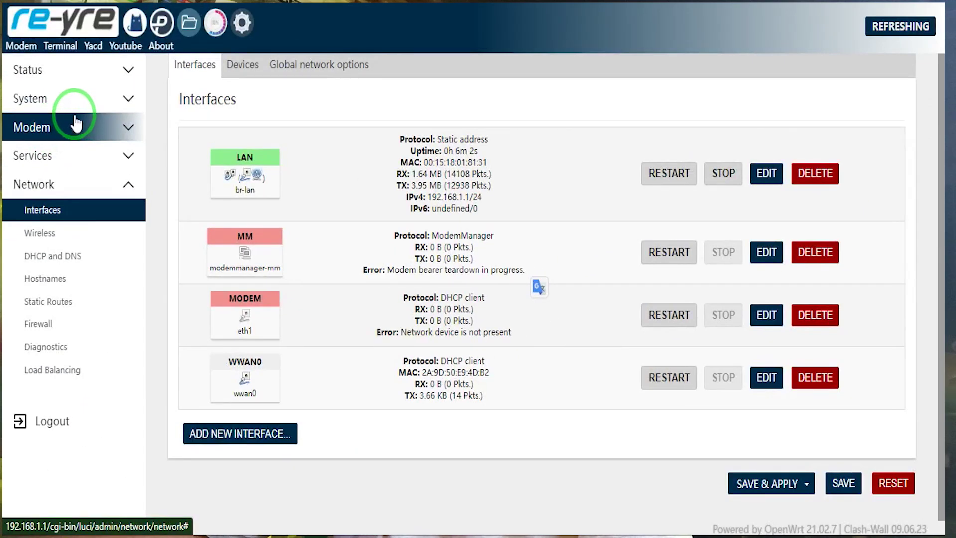
Reboot the OpenWrt device
click(77, 100)
click(40, 352)
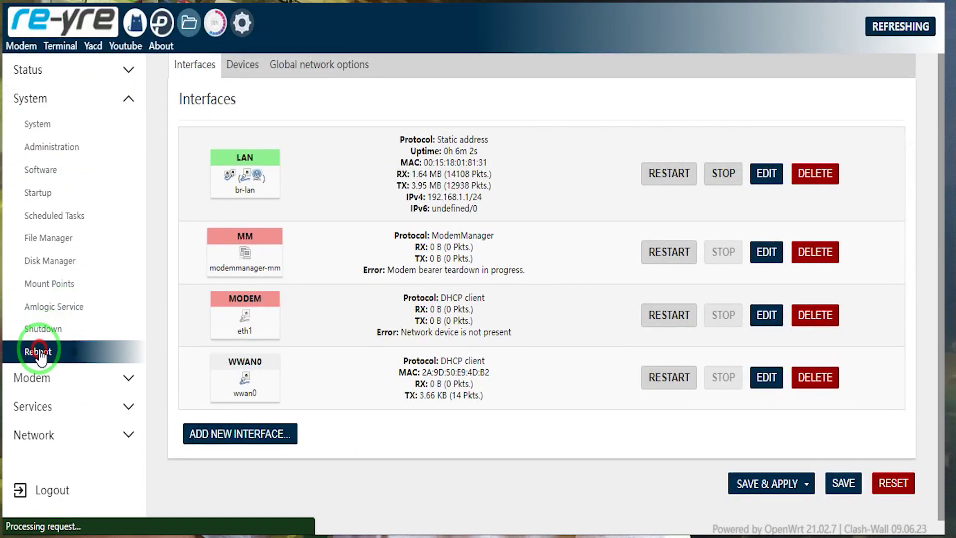
click(247, 165)
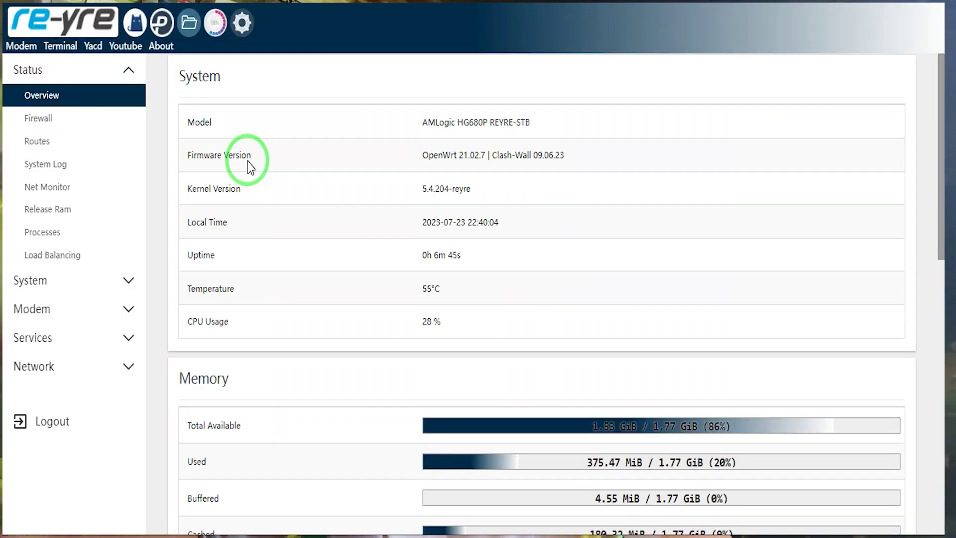
Reopen the network interfaces page following the reboot and check the connection details of the MM and WWAN0 interfaces
click(243, 23)
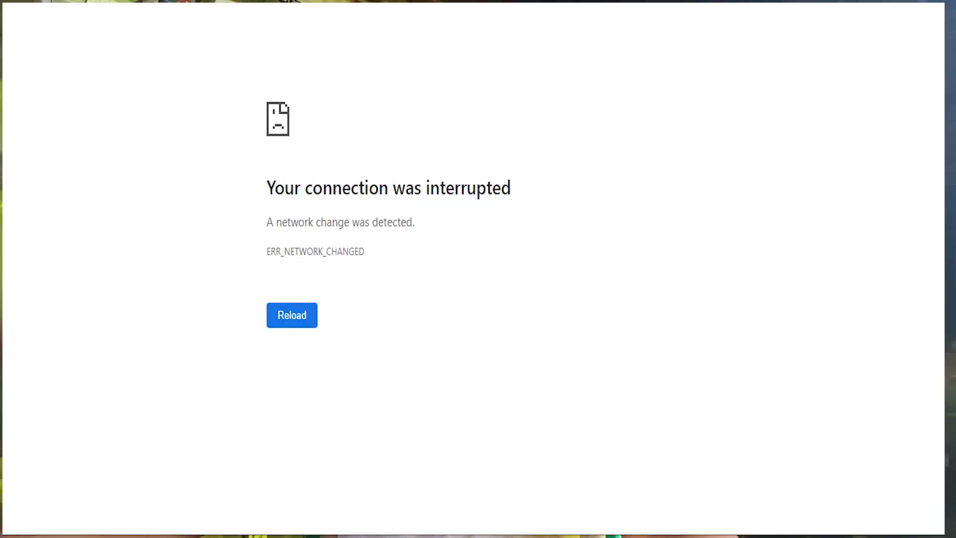
click(777, 529)
click(755, 270)
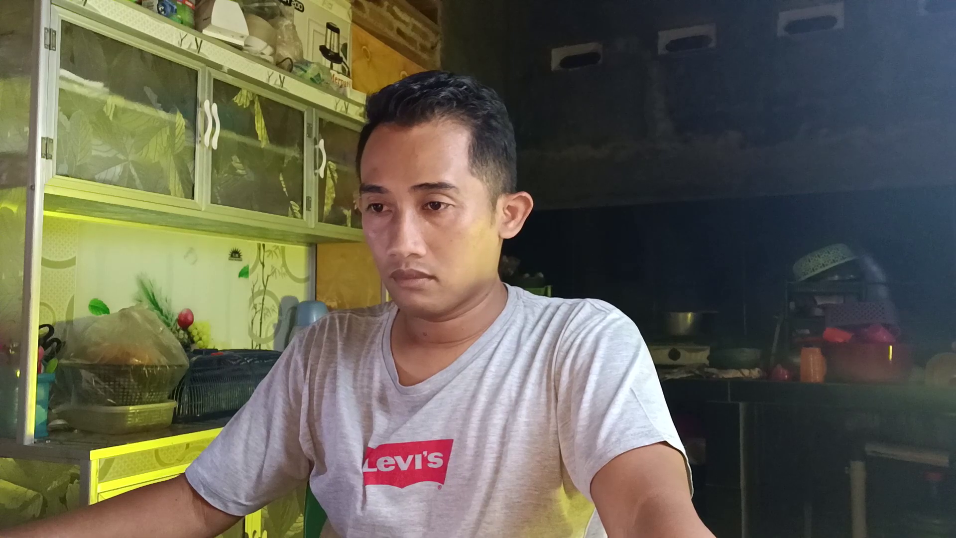
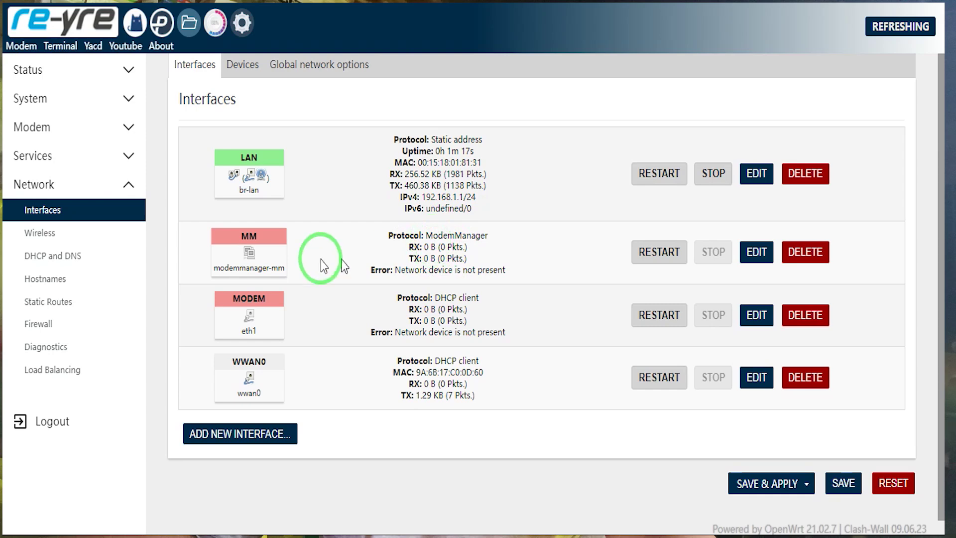
drag(223, 270, 284, 274)
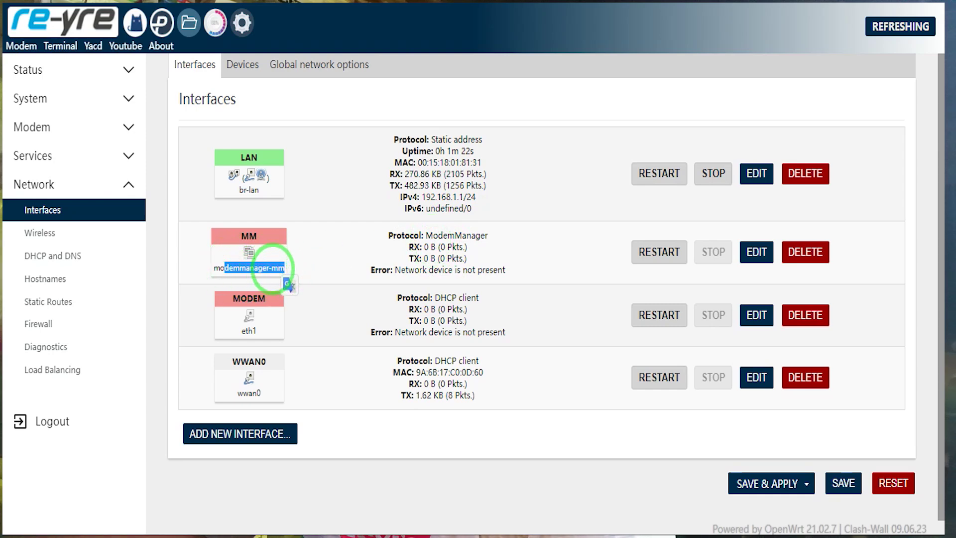
click(277, 269)
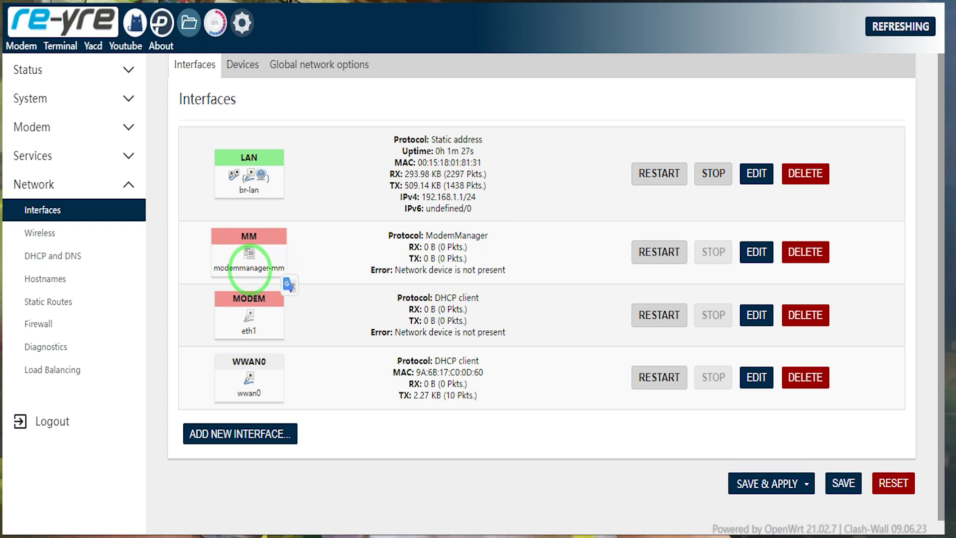
click(242, 23)
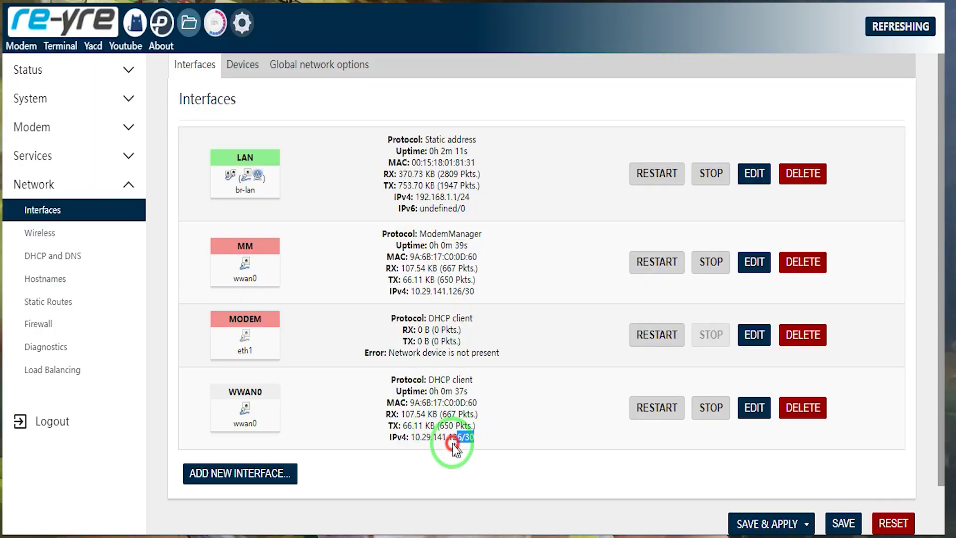
triple_click(438, 442)
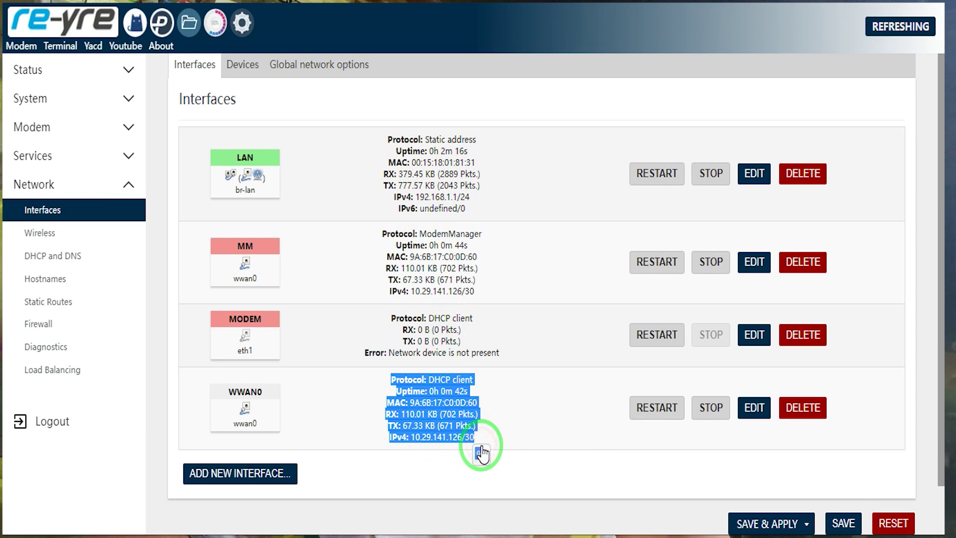
click(179, 26)
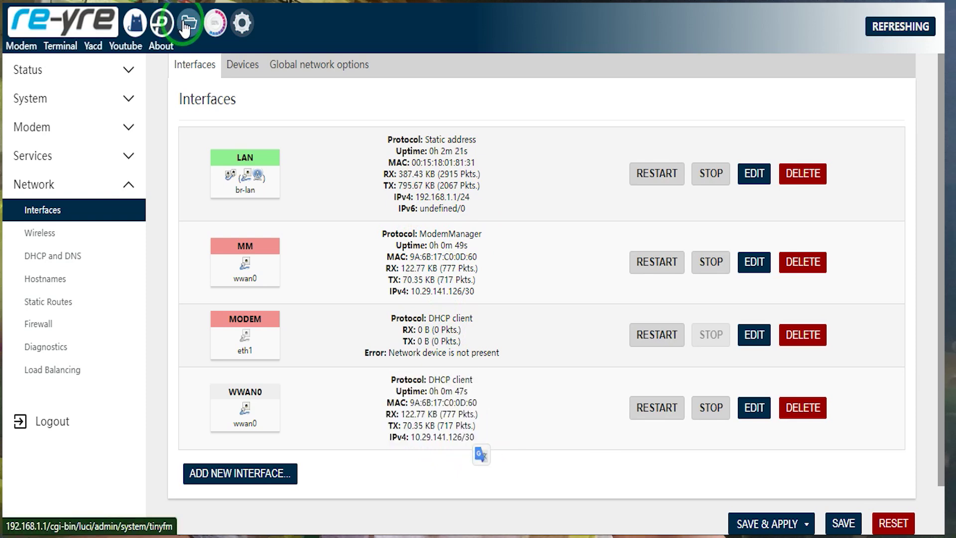
Review the restartmodem line in the local startup script and open the file manager in a new tab
click(55, 99)
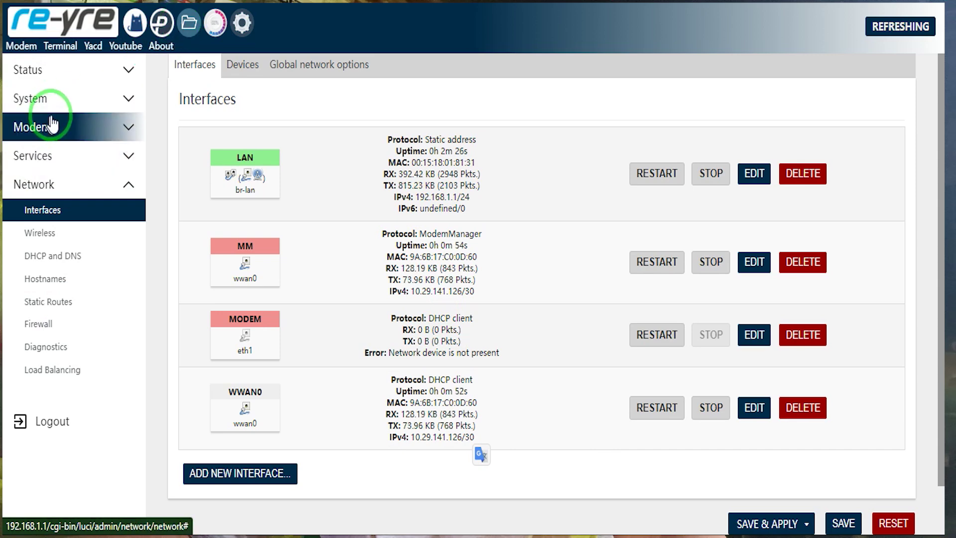
click(57, 209)
click(60, 187)
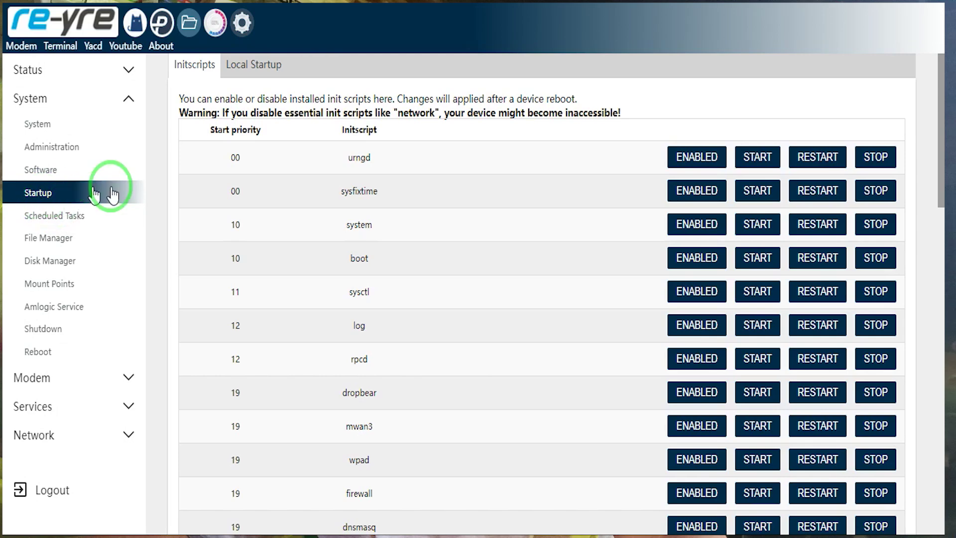
click(236, 64)
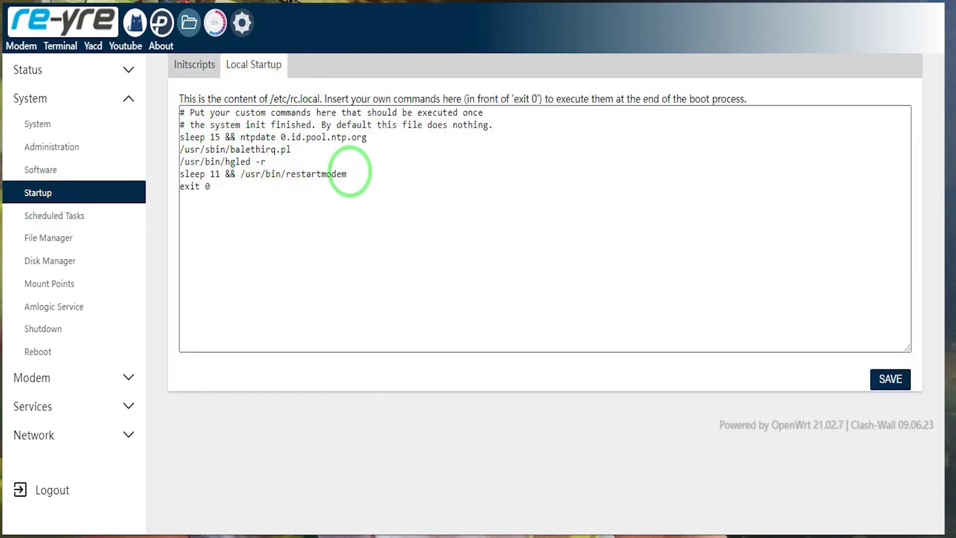
drag(368, 178, 175, 177)
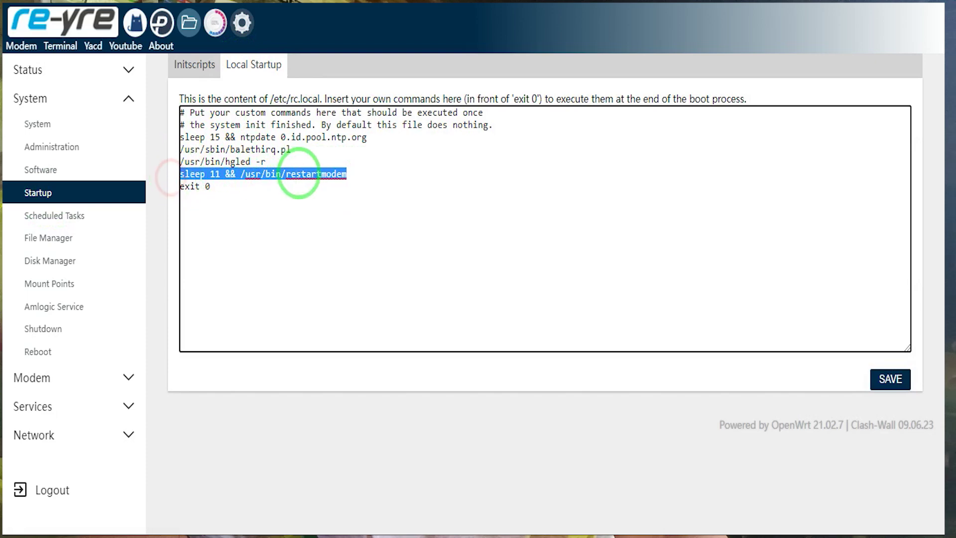
triple_click(312, 171)
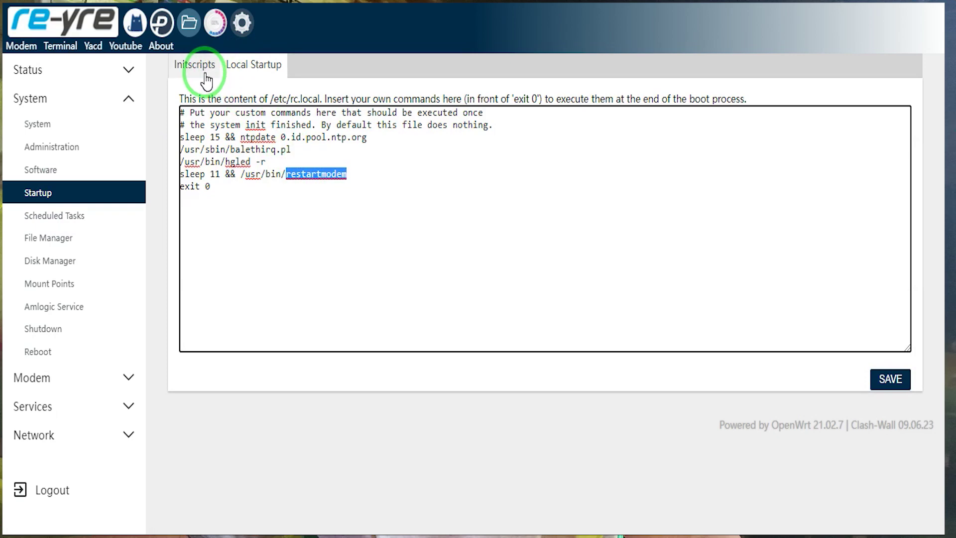
right_click(188, 19)
click(212, 34)
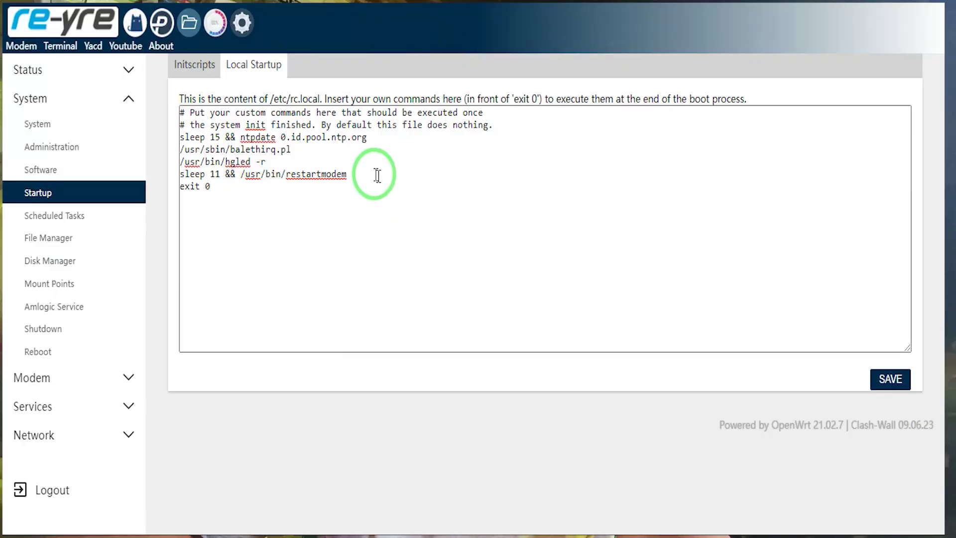
double_click(321, 174)
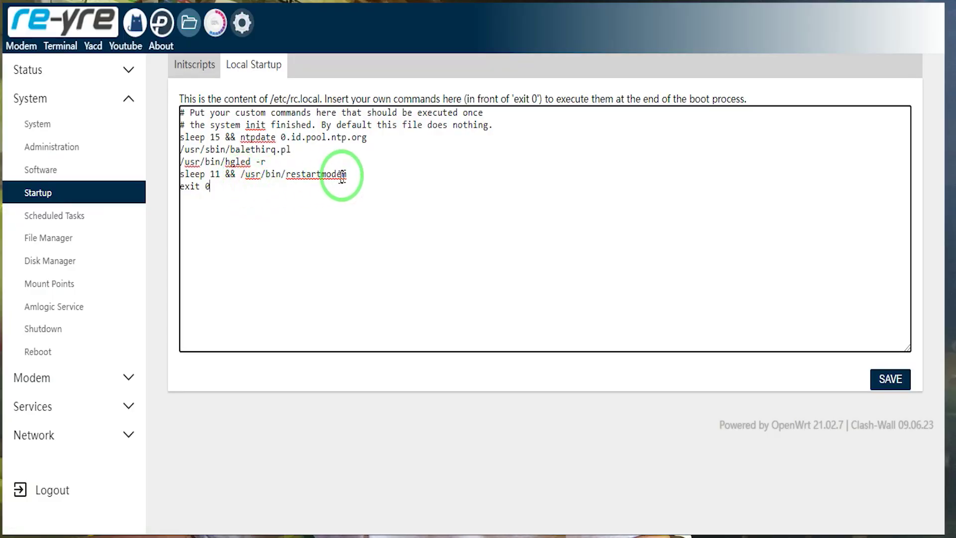
Copy "sleep 11 && /usr/bin/restartmodem" from the local startup script and paste it as a new line at the end of the scheduled tasks
drag(345, 174, 170, 180)
key(ctrl+c)
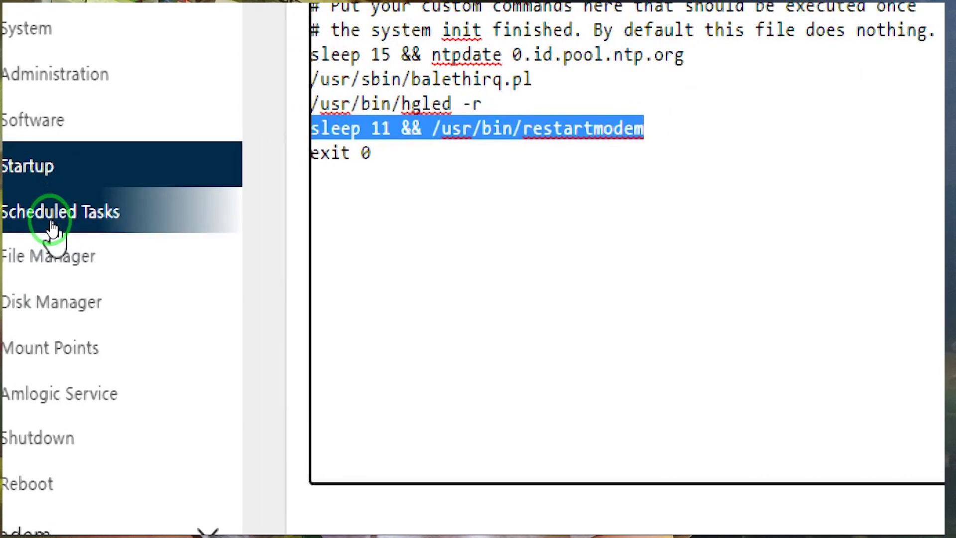
click(12, 212)
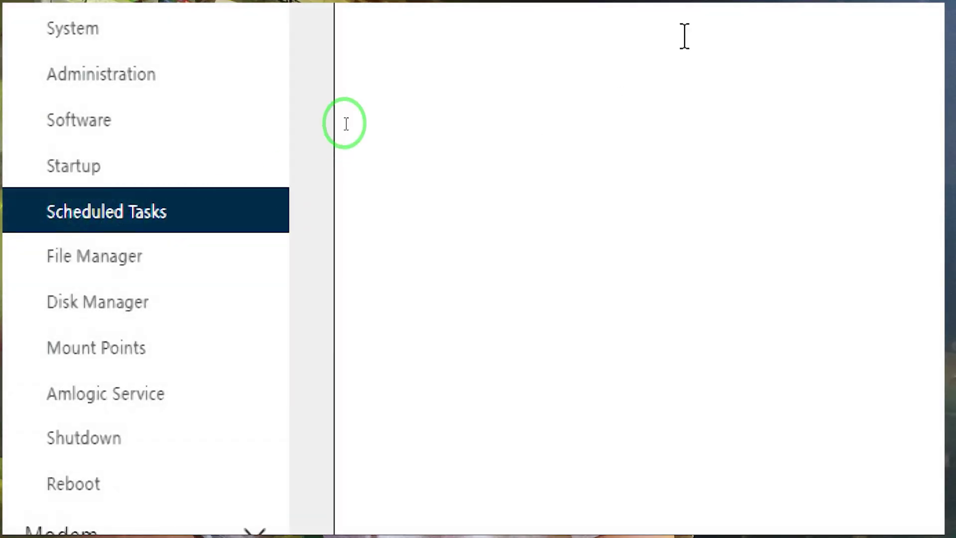
click(505, 16)
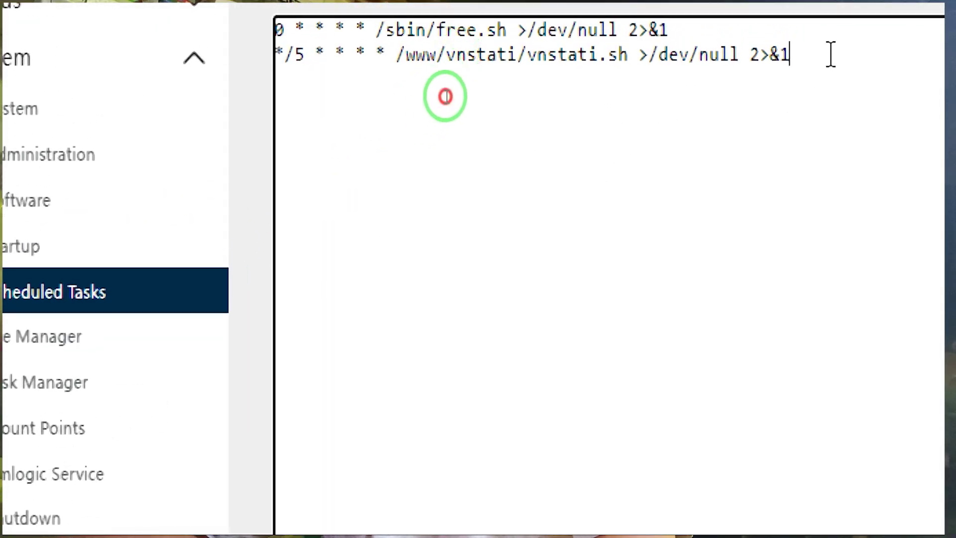
key(Return)
key(ctrl+v)
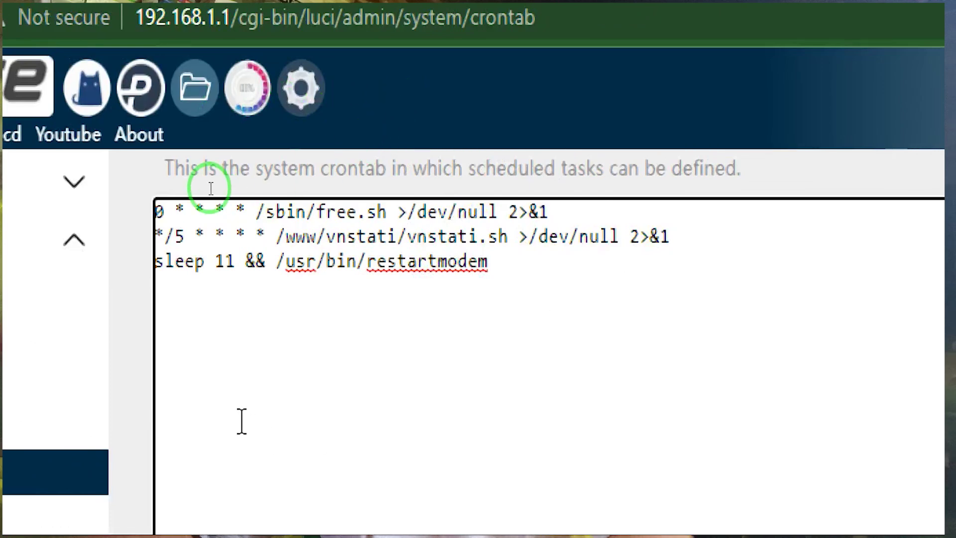
Change the pasted crontab line's delay to sleep 1 and prefix it with the schedule "0 * * * *" copied from the first task
click(227, 268)
key(BackSpace)
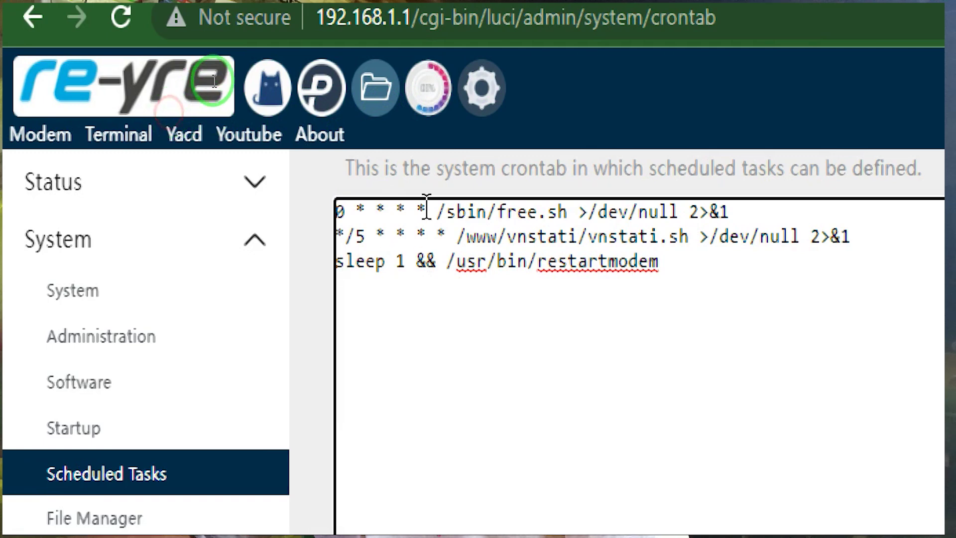
drag(437, 212, 336, 213)
key(ctrl+c)
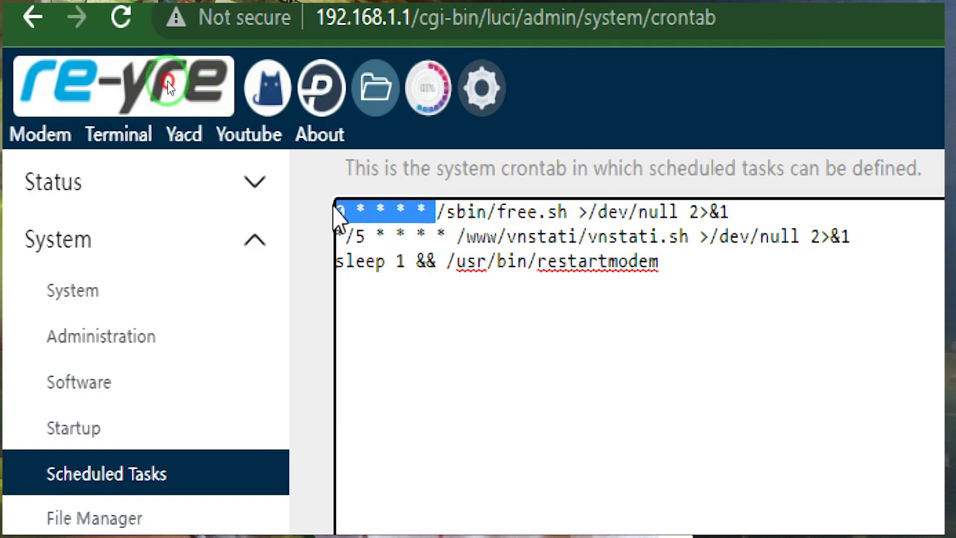
click(344, 269)
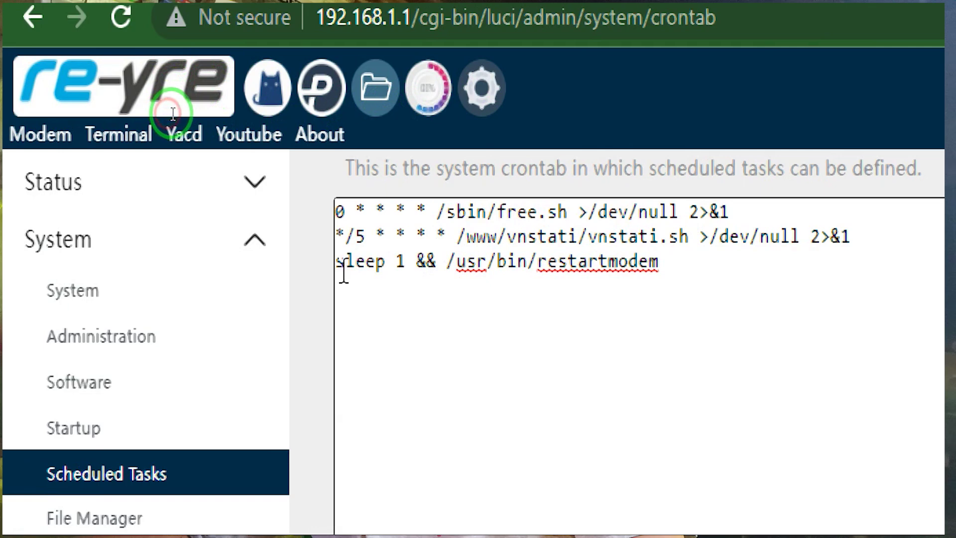
key(ctrl+v)
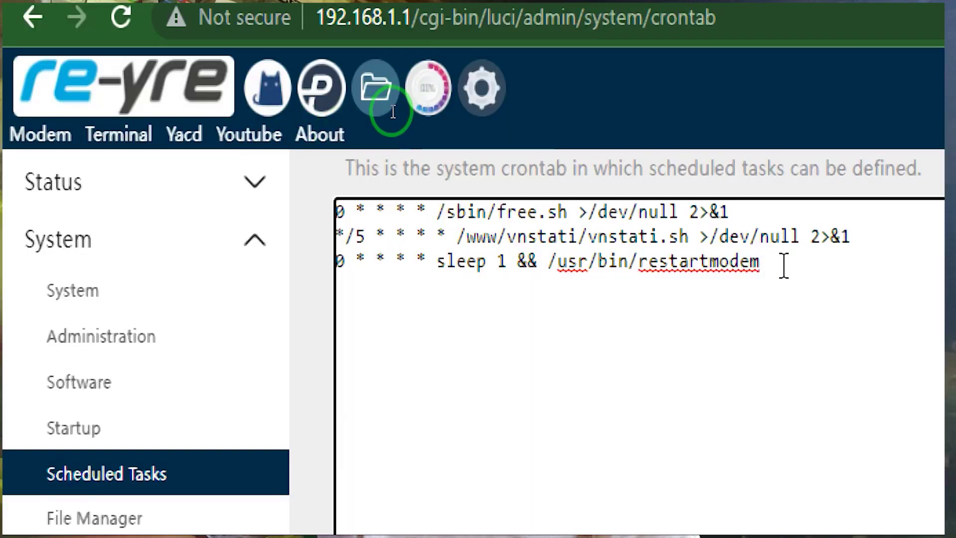
Review the complete restartmodem line in the scheduled tasks
key(shift+Home)
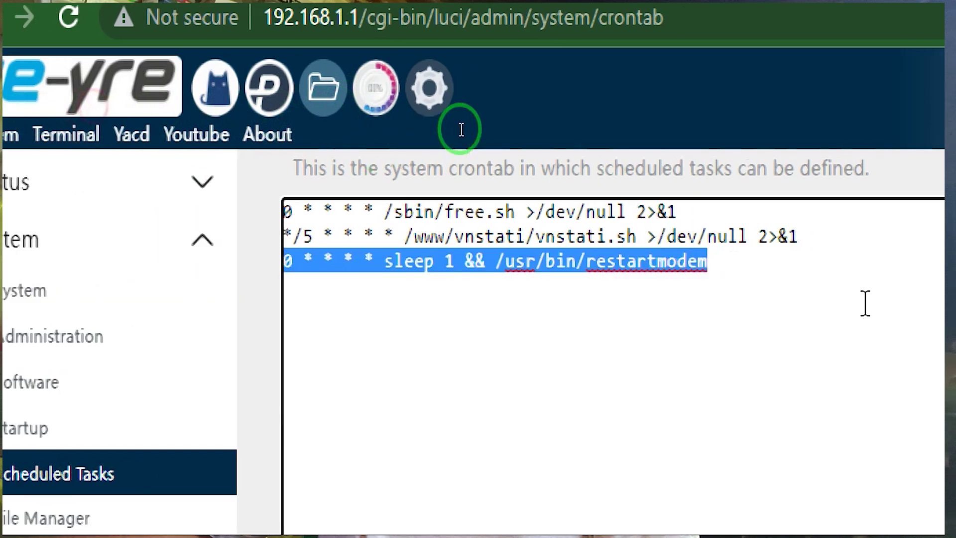
click(404, 122)
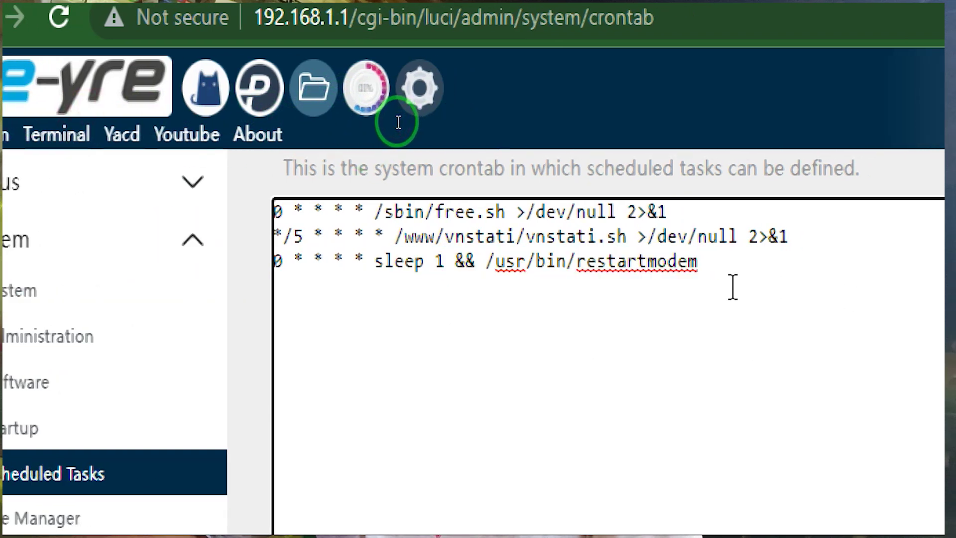
triple_click(275, 264)
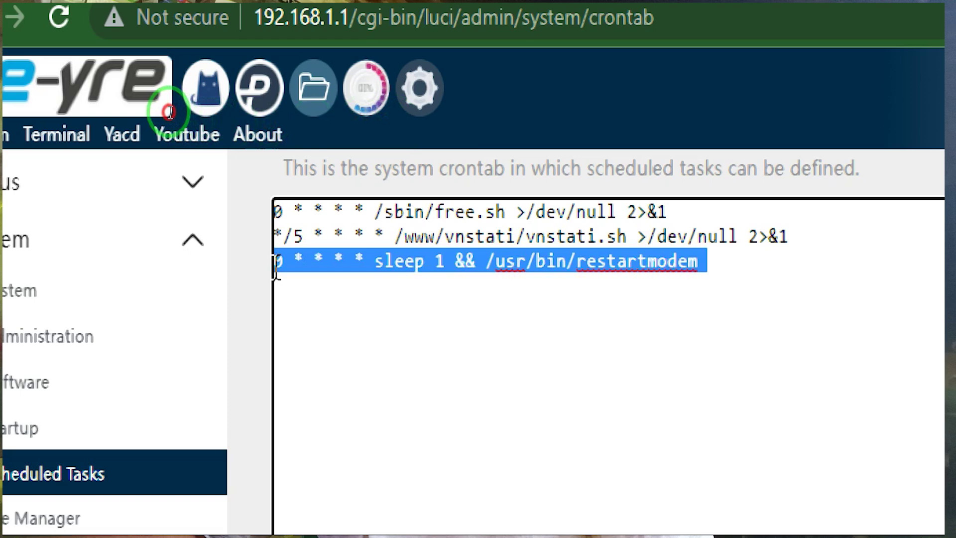
Check the restartmodem line once more and save the scheduled tasks
click(726, 262)
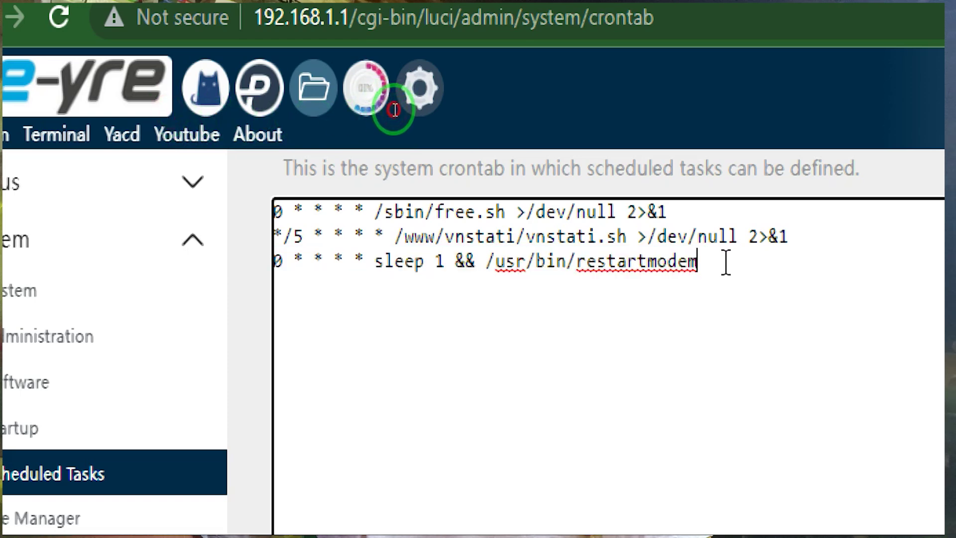
drag(727, 263, 124, 264)
click(734, 265)
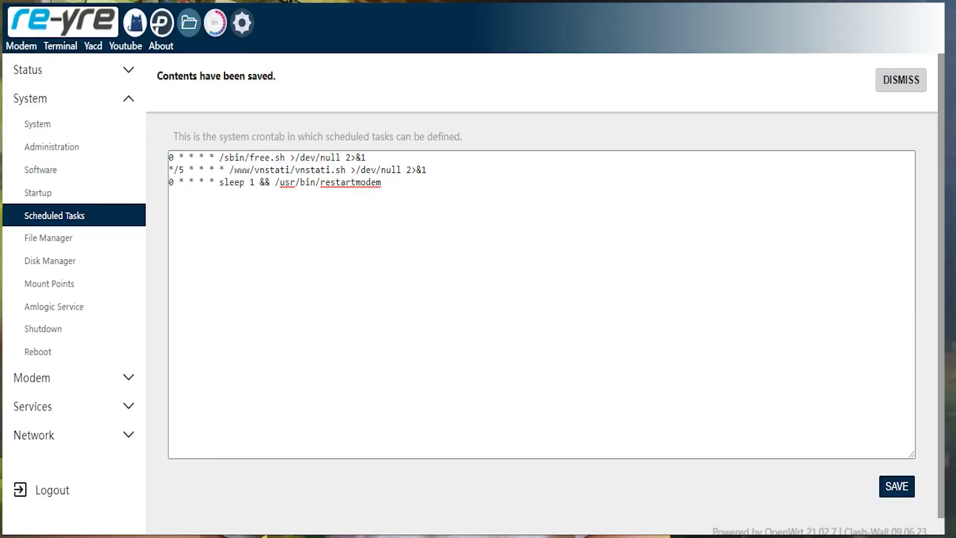
Open speedtest.net in a new browser tab and accept the site's cookies
key(ctrl+t)
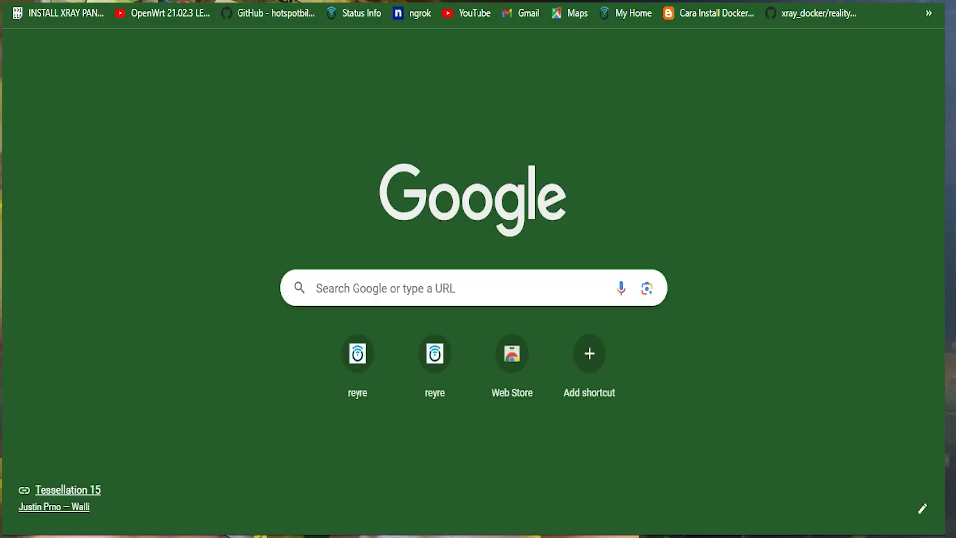
text(speedtes)
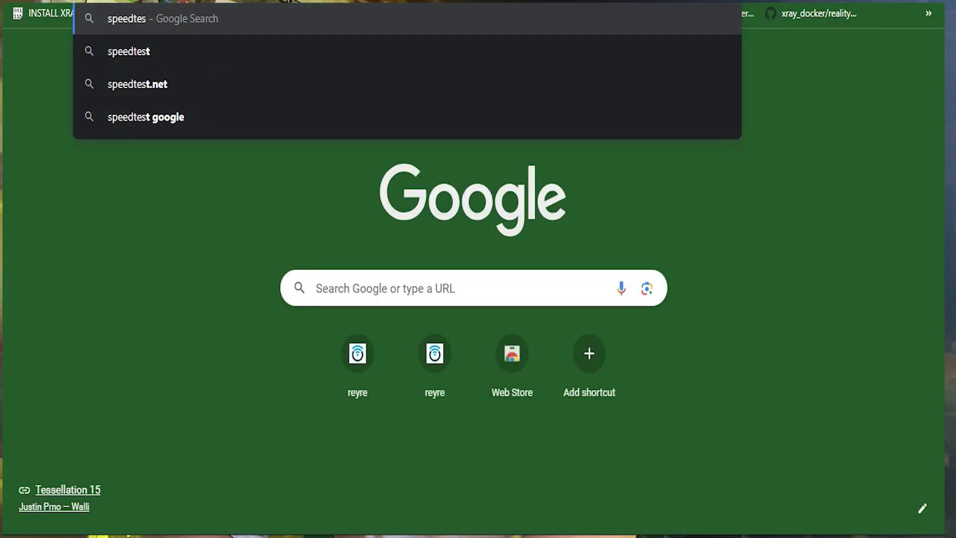
text(t.net)
key(Return)
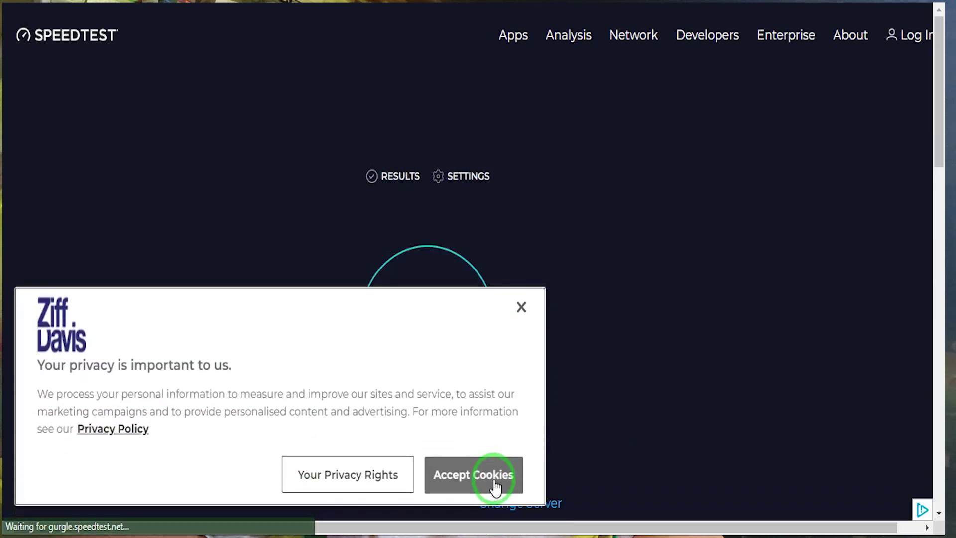
click(495, 485)
Run the internet speed test and review the download, upload and ping results
click(454, 335)
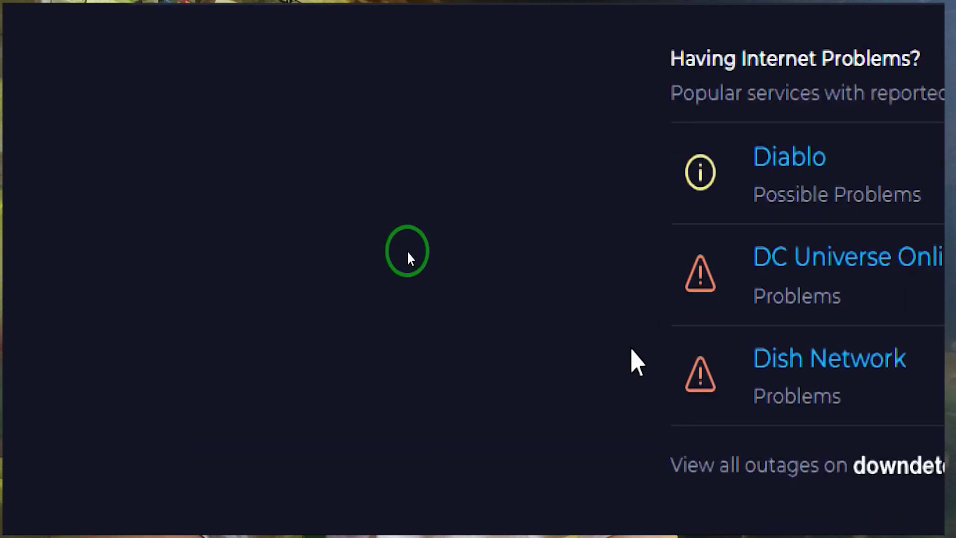
scroll(264, 119, up, 3)
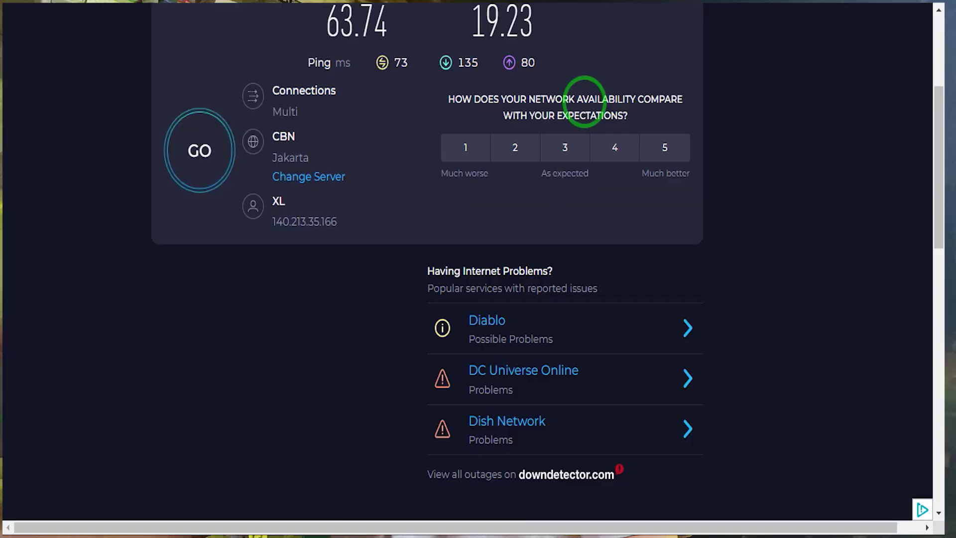
scroll(566, 92, up, 3)
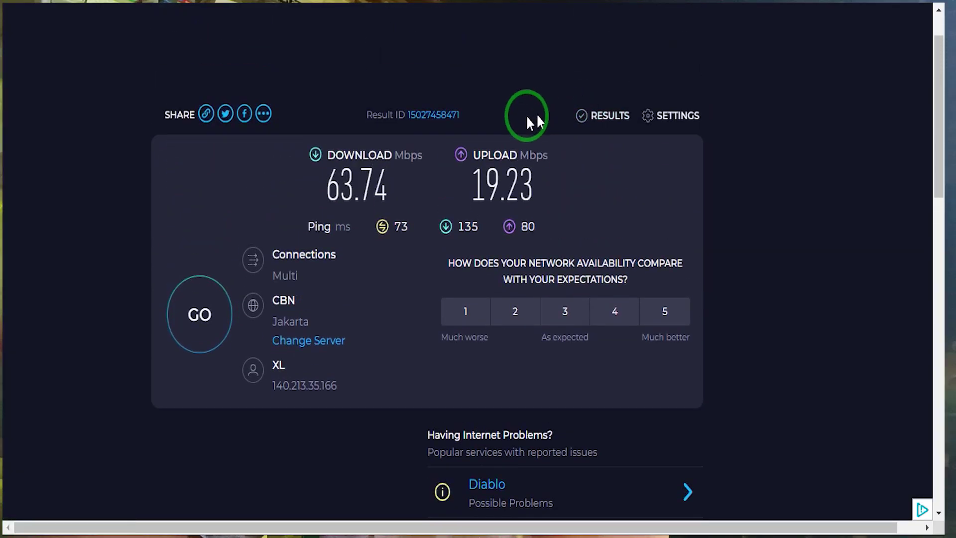